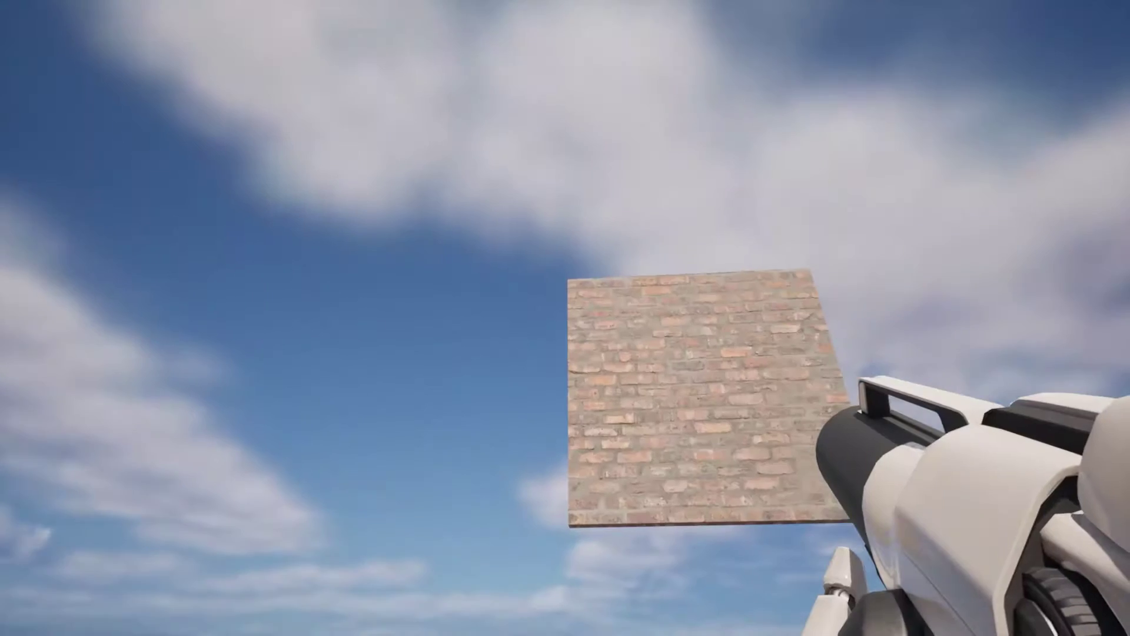
Step: Fire first-person projectiles at the fractured brick walls to demo them shattering, then open the File menu
left_click(827, 273)
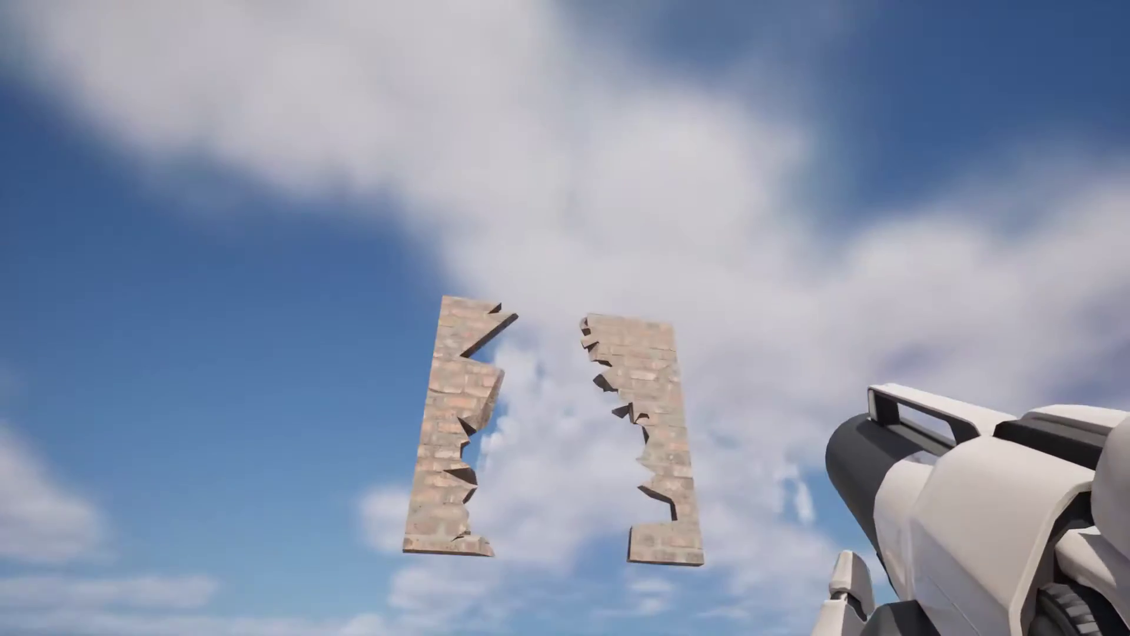
left_click(880, 226)
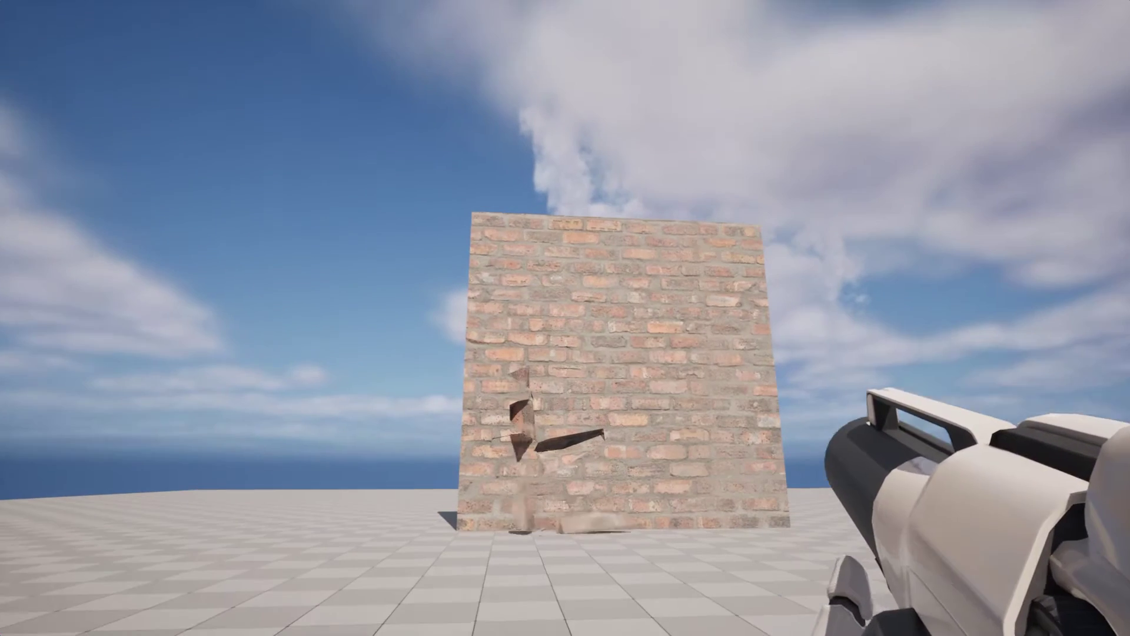
left_click(565, 318)
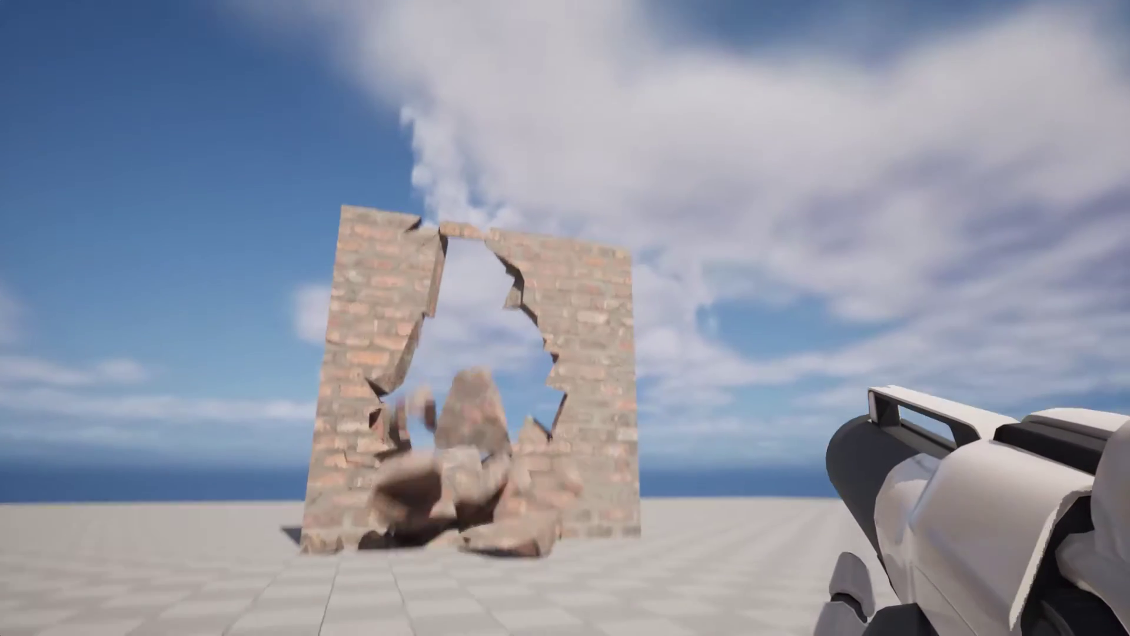
left_click(565, 318)
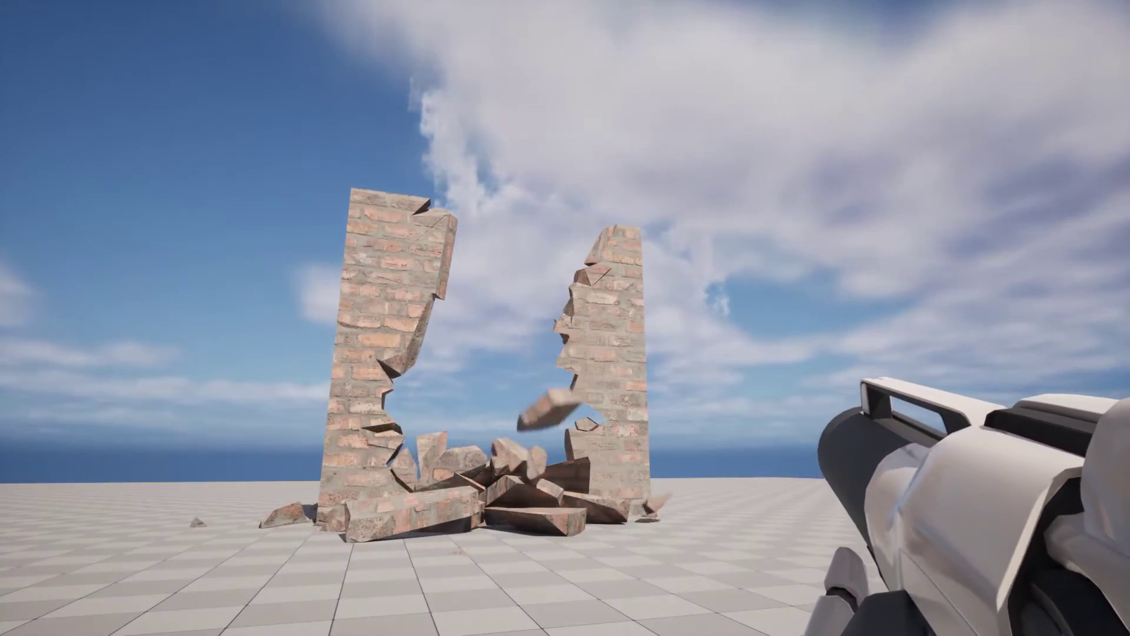
left_click(565, 318)
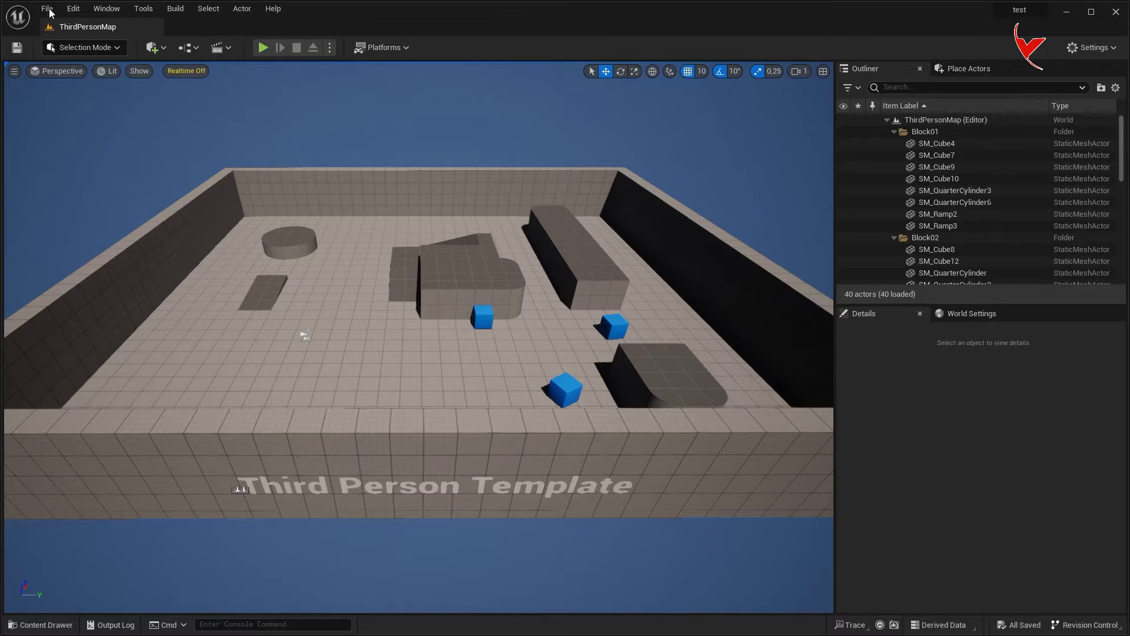
left_click(47, 9)
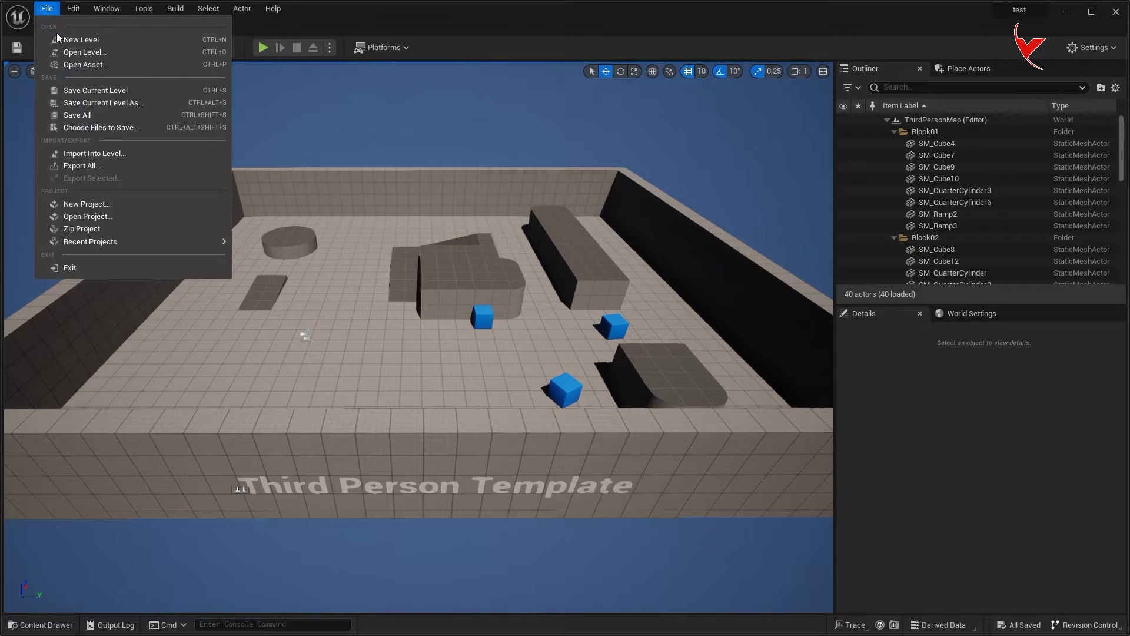
Step: Create a new Basic level and place a 1000 × 50 × 1000 box wall on the floor
left_click(94, 39)
left_click(670, 457)
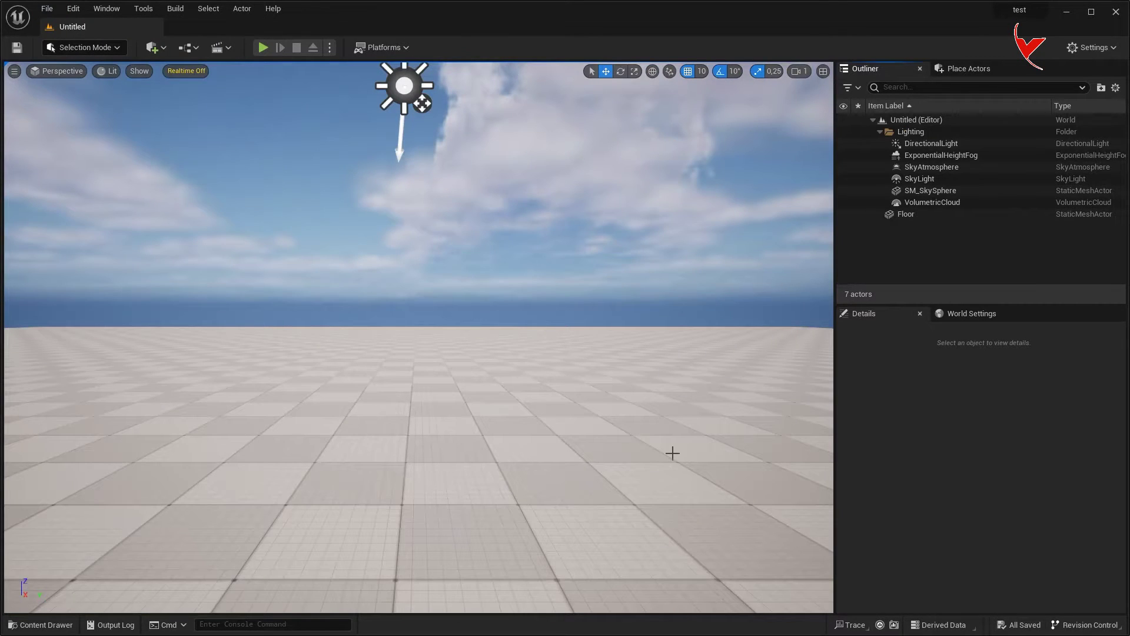
left_click(100, 47)
left_click(94, 105)
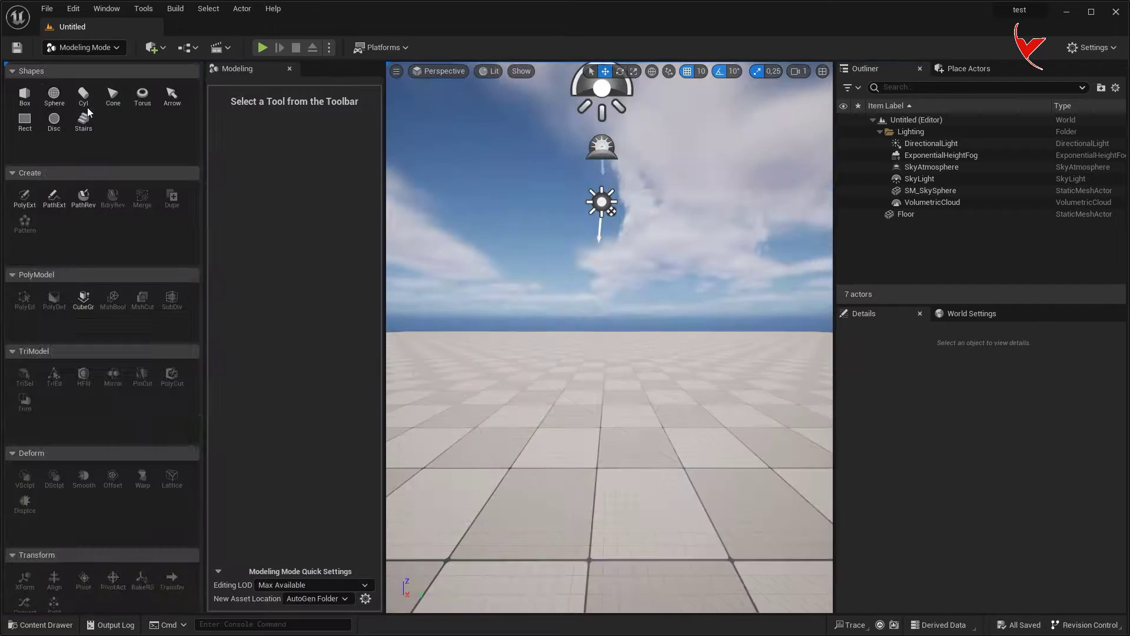
left_click(24, 94)
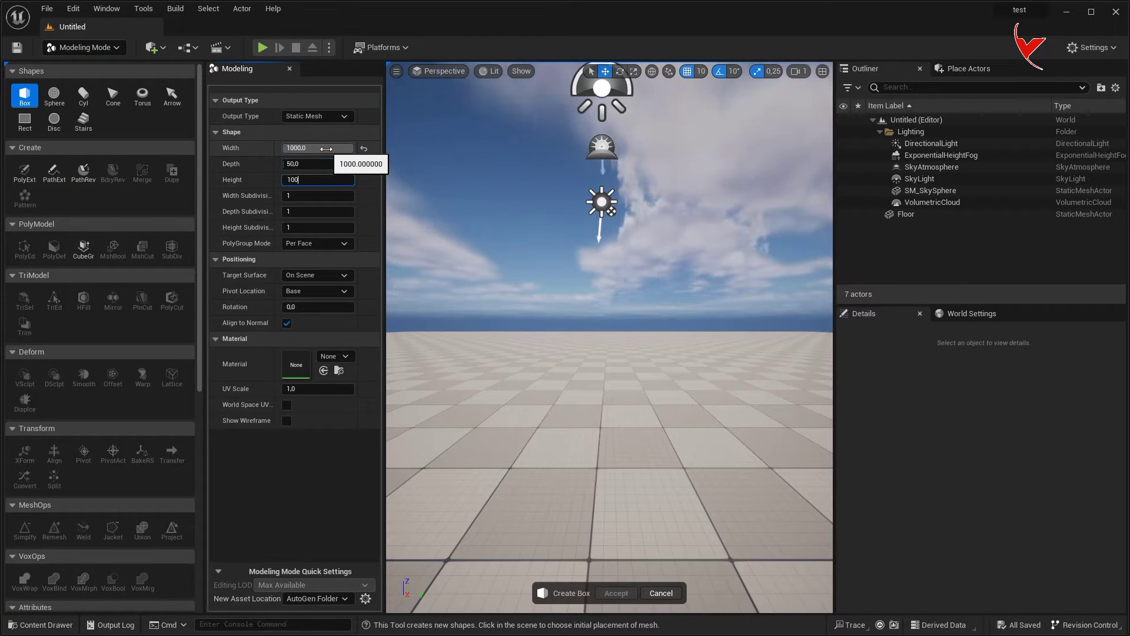
left_click(565, 409)
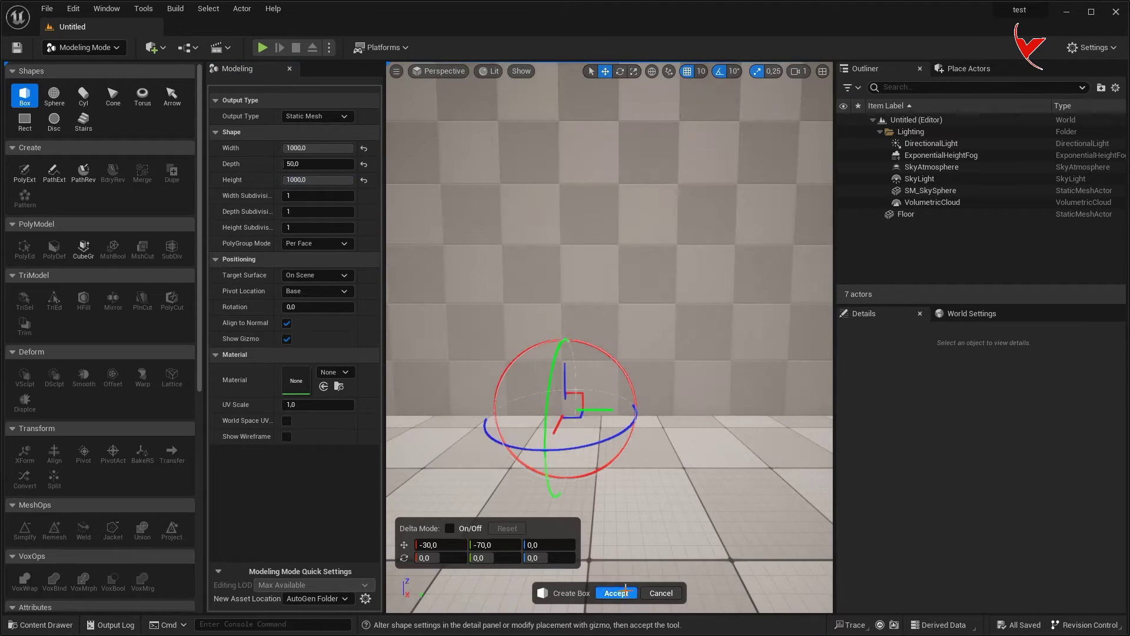
left_click(616, 593)
Step: Return to Selection Mode and open Quixel Bridge from Quick Add
left_click(85, 47)
left_click(89, 65)
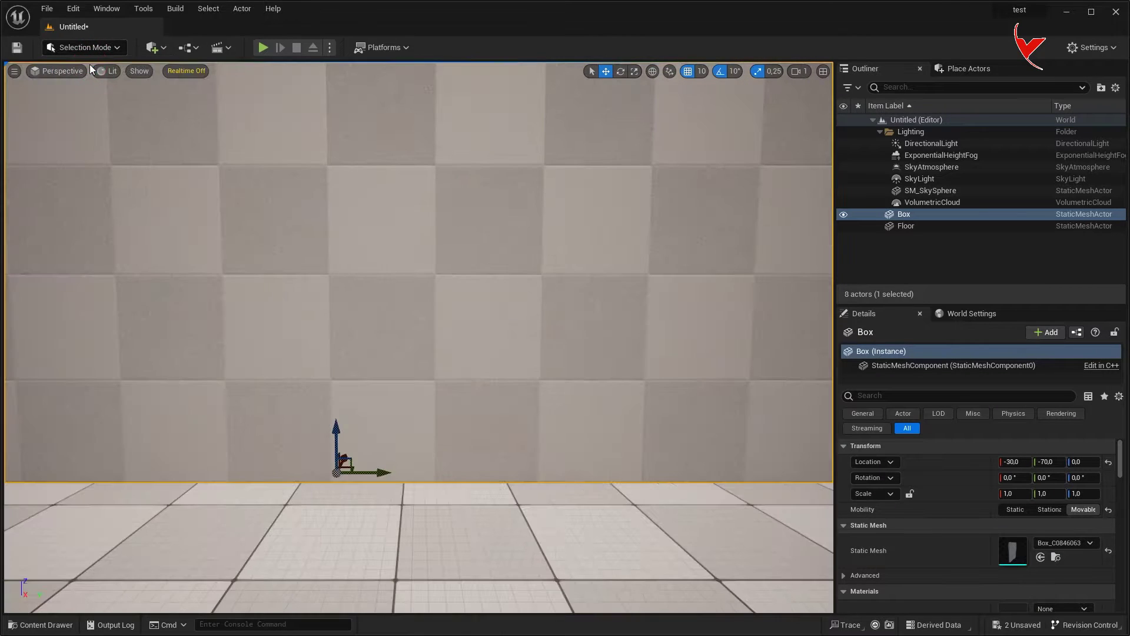
left_click(154, 53)
left_click(175, 94)
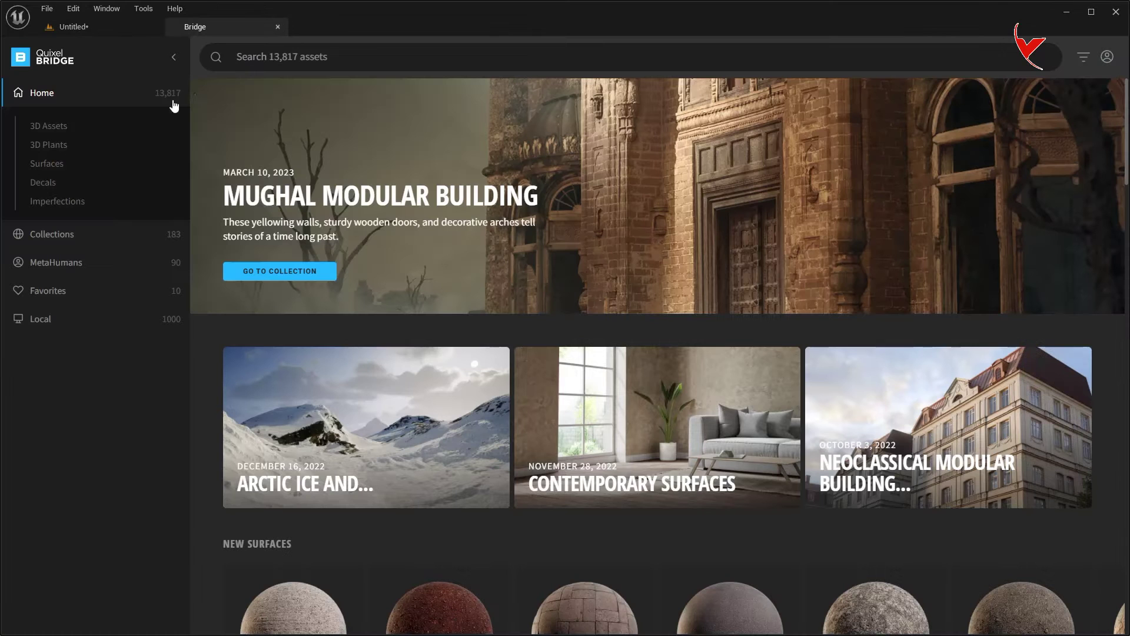
Step: Search Bridge for 'wall' and add the Brick Wall surface to the project
left_click(270, 57)
type("wall")
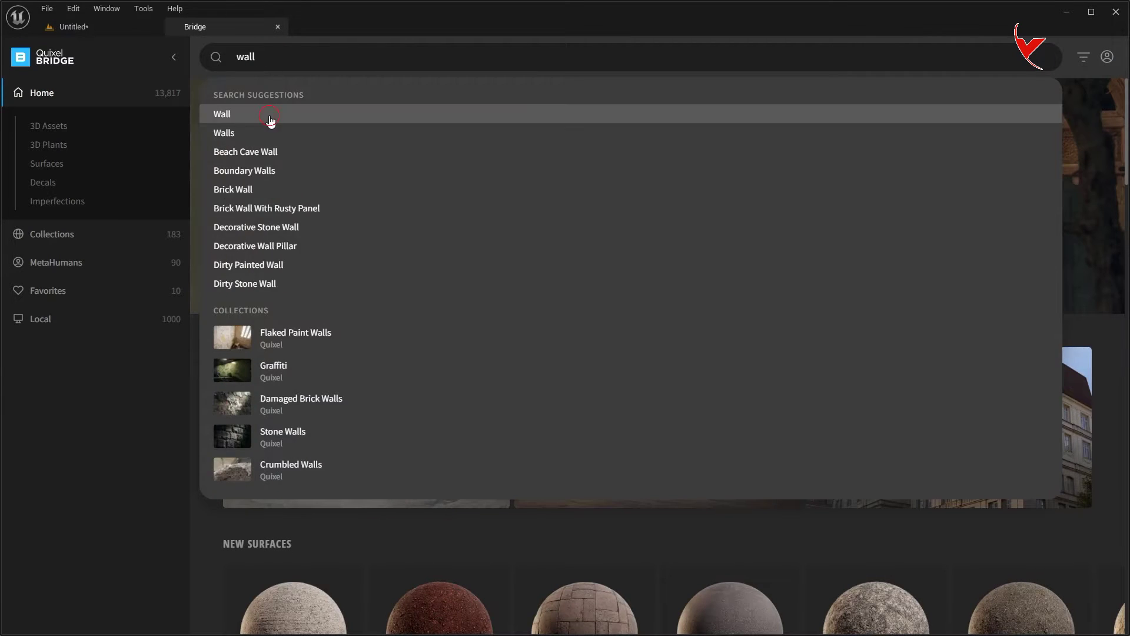
left_click(269, 113)
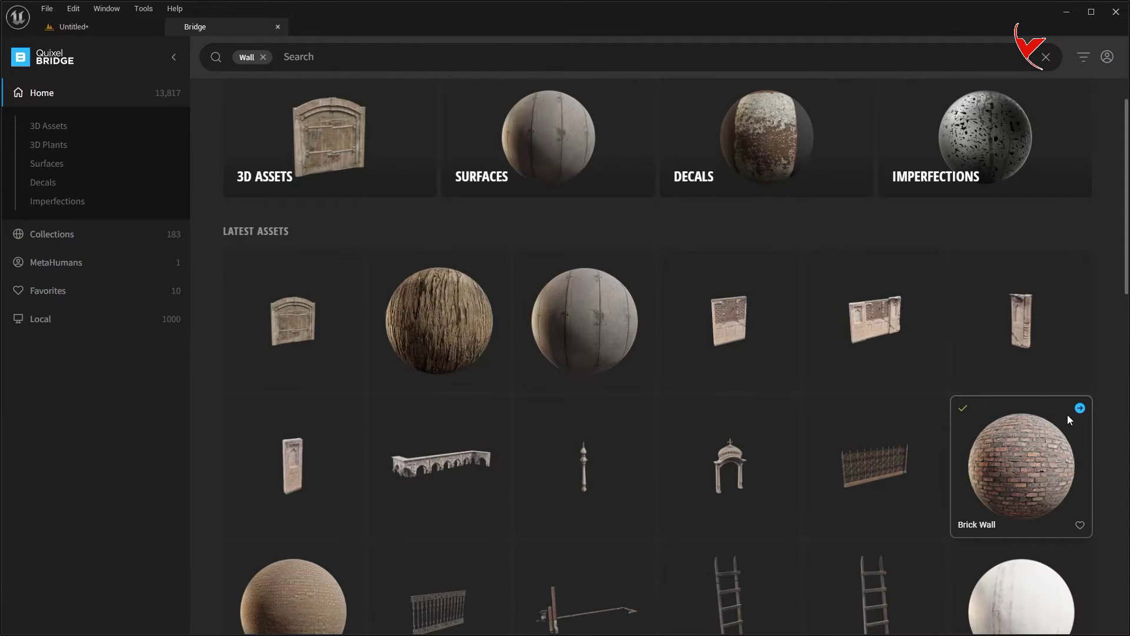
left_click(1079, 407)
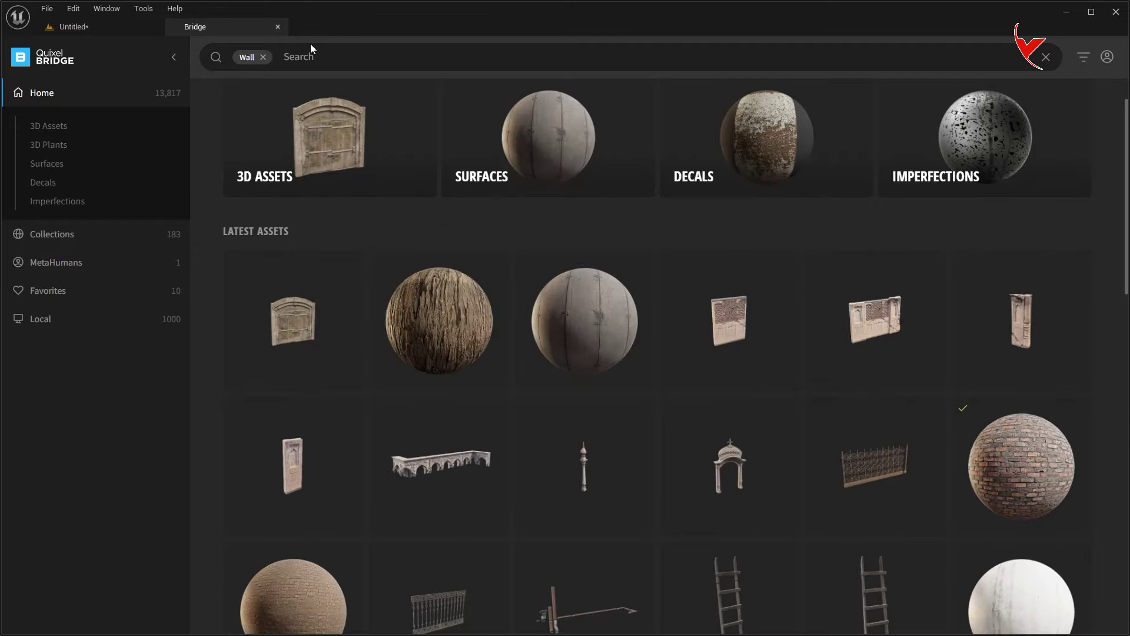
left_click(275, 27)
Step: Browse to the Box actor's static mesh and open it for editing
right_click(908, 218)
left_click(934, 235)
double_click(245, 468)
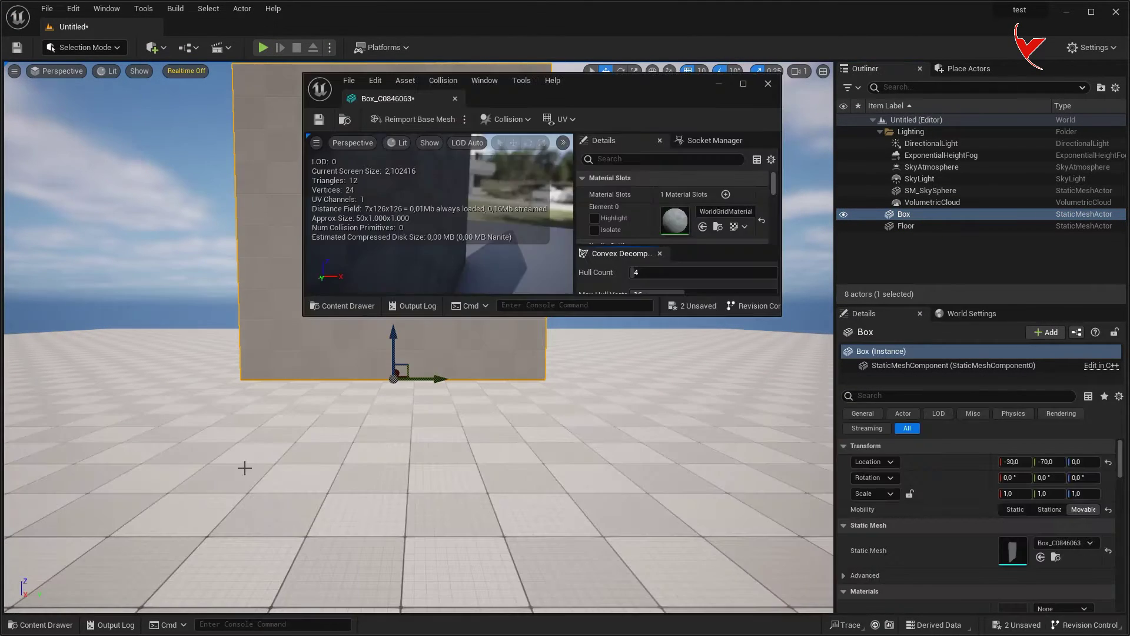
Step: Assign MI_Brick_Wall_wgrlfbr_2K from Megascans Surfaces to the box mesh's material slot
left_click_drag(382, 118, 223, 33)
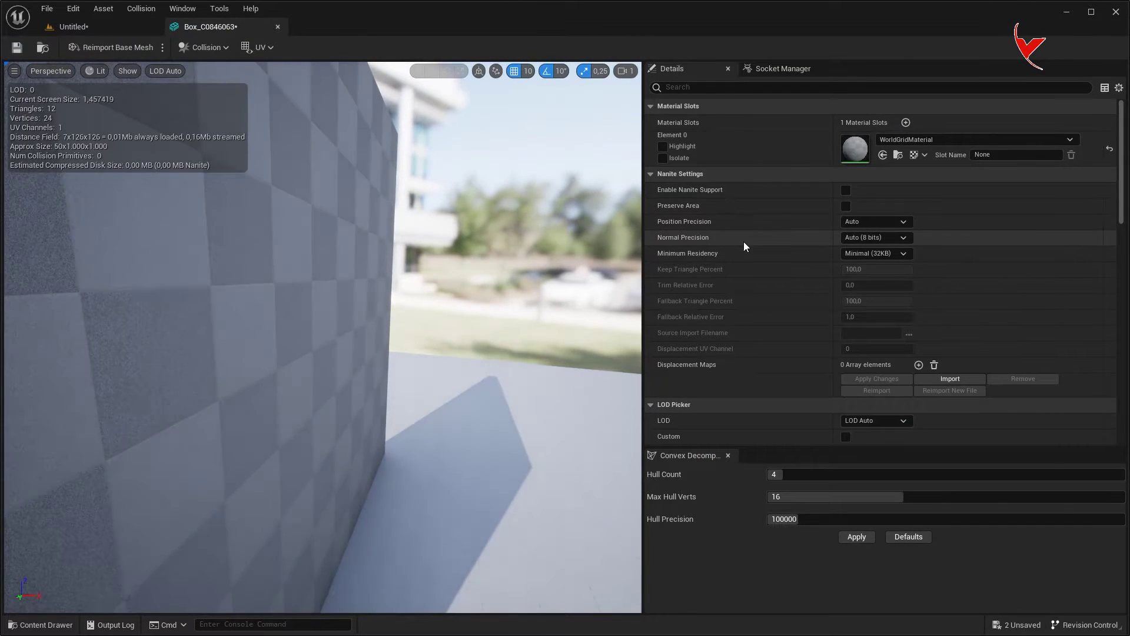
key("ctrl+space")
left_click(233, 415)
double_click(440, 486)
double_click(233, 480)
double_click(233, 480)
left_click(233, 480)
left_click(886, 156)
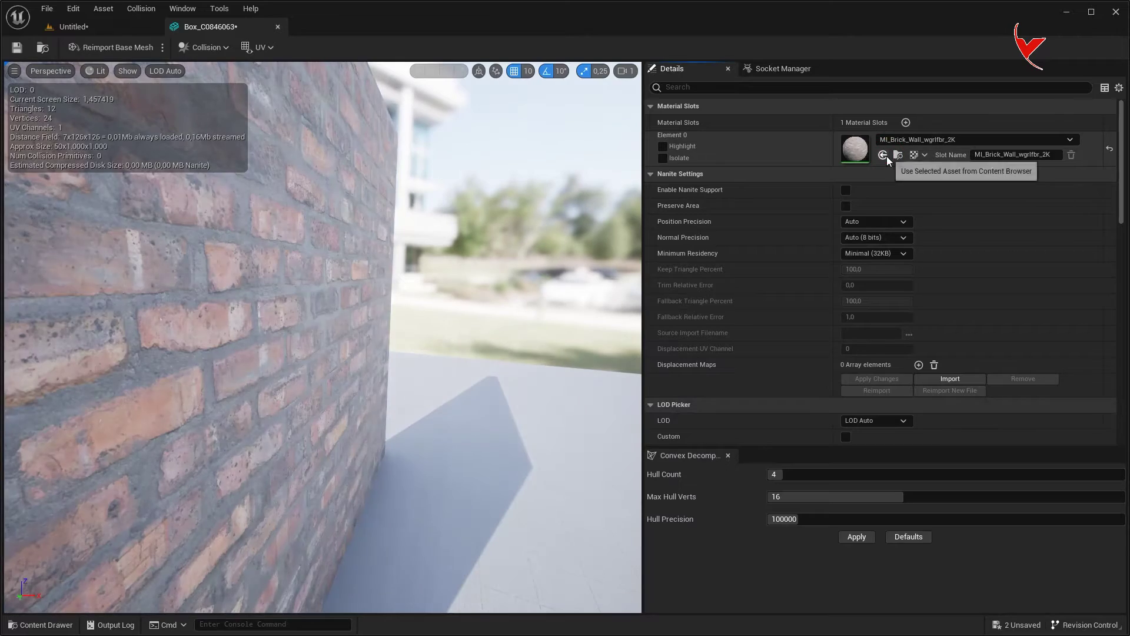
left_click(278, 26)
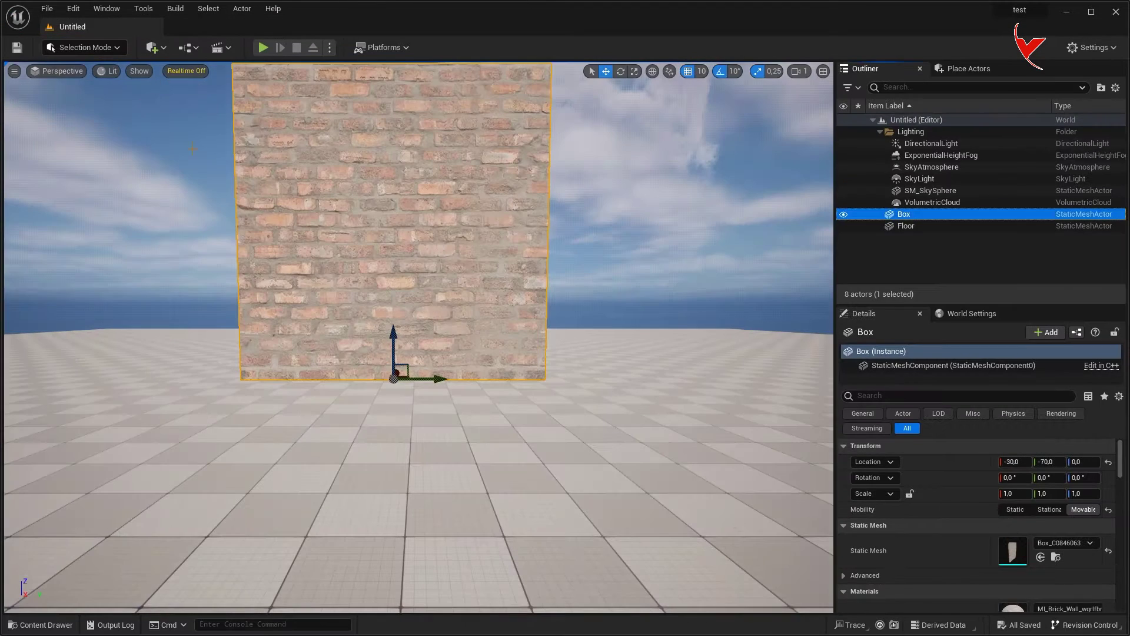
Step: Switch to Fracture Mode and start a new geometry collection from the box
left_click(104, 51)
left_click(88, 132)
left_click(24, 95)
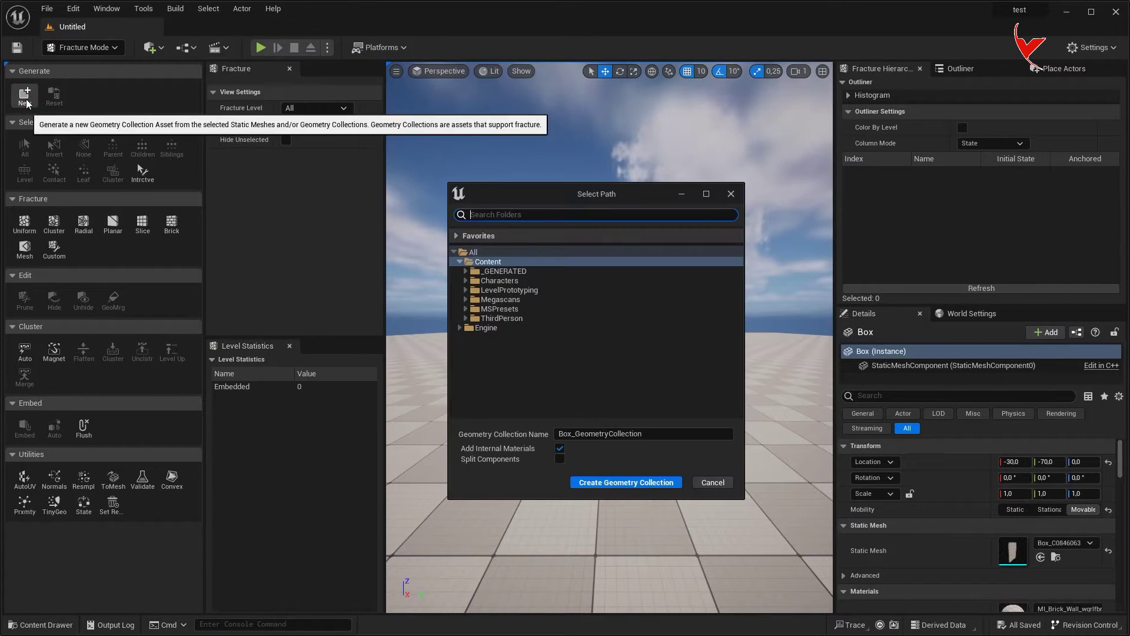
Step: Create Box_GeometryCollection and cluster-fracture it with 15–40 clusters into 202 pieces
left_click(625, 483)
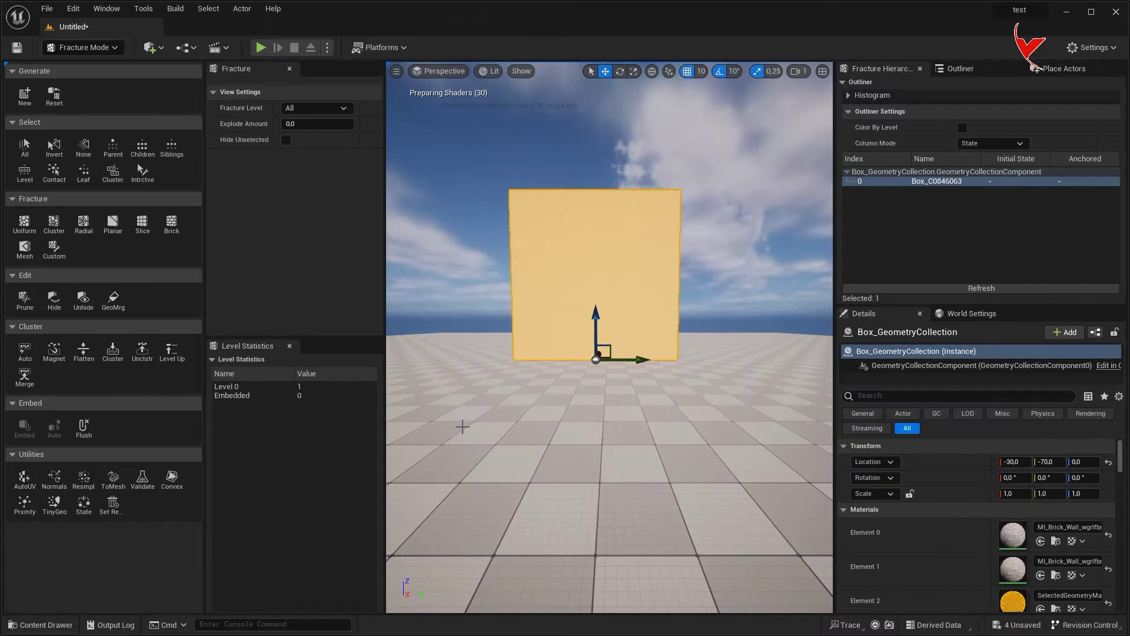
left_click(55, 224)
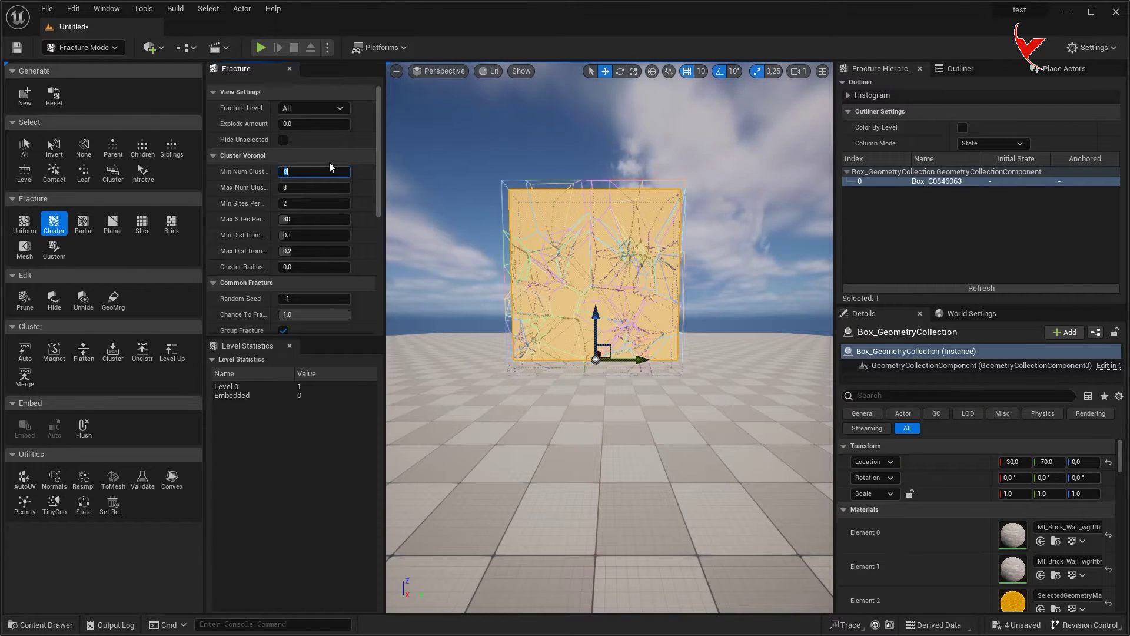
key("Tab")
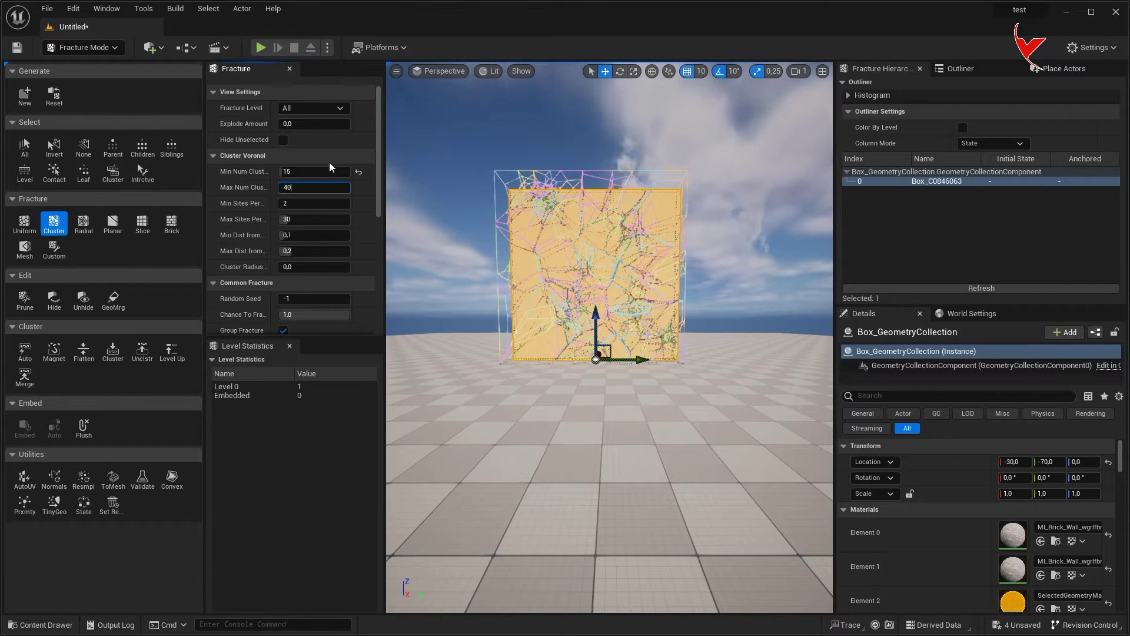
key("Return")
scroll(333, 206, "down", 5)
scroll(344, 294, "down", 5)
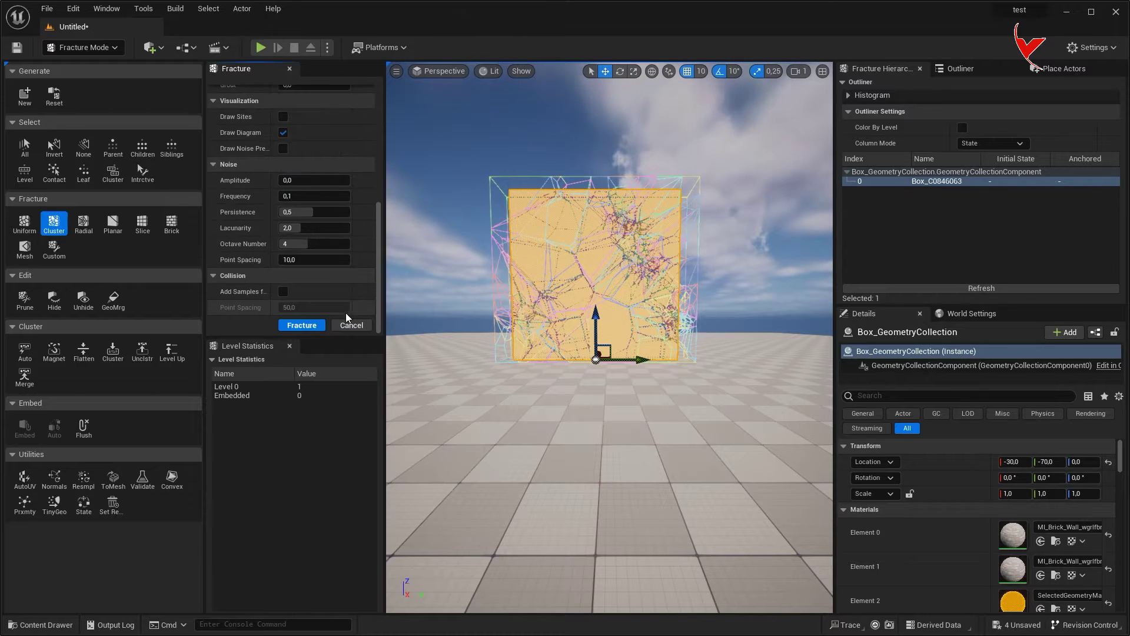
left_click(306, 326)
Step: In Selection Mode, turn off Show Bone Colors so the brick texture shows
left_click(90, 47)
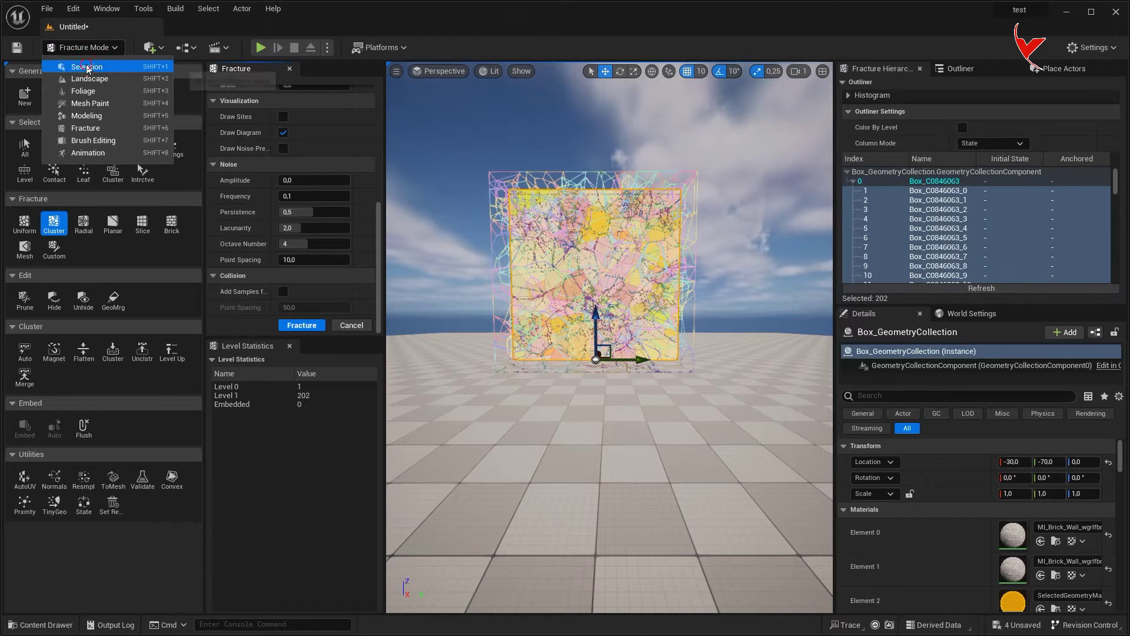
left_click(88, 66)
scroll(388, 295, "down", 3)
type("bone")
left_click(1003, 478)
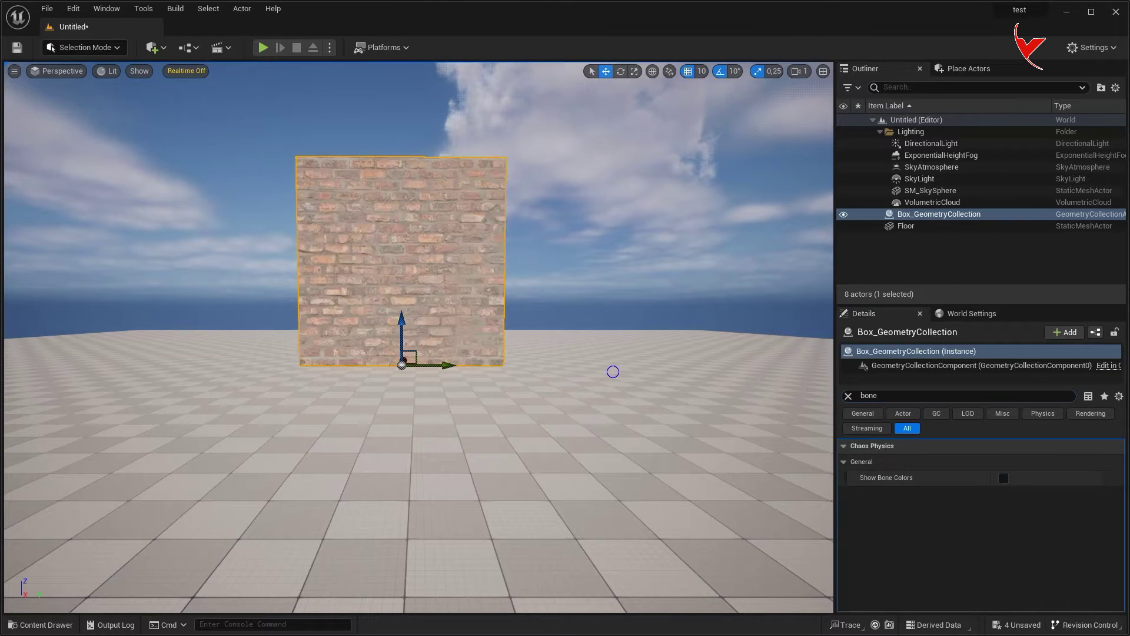
Step: Raise the fractured wall, simulate it collapsing into rubble, then stop the simulation
left_click_drag(402, 342, 453, 184)
left_click(329, 48)
left_click(388, 144)
left_click(597, 164)
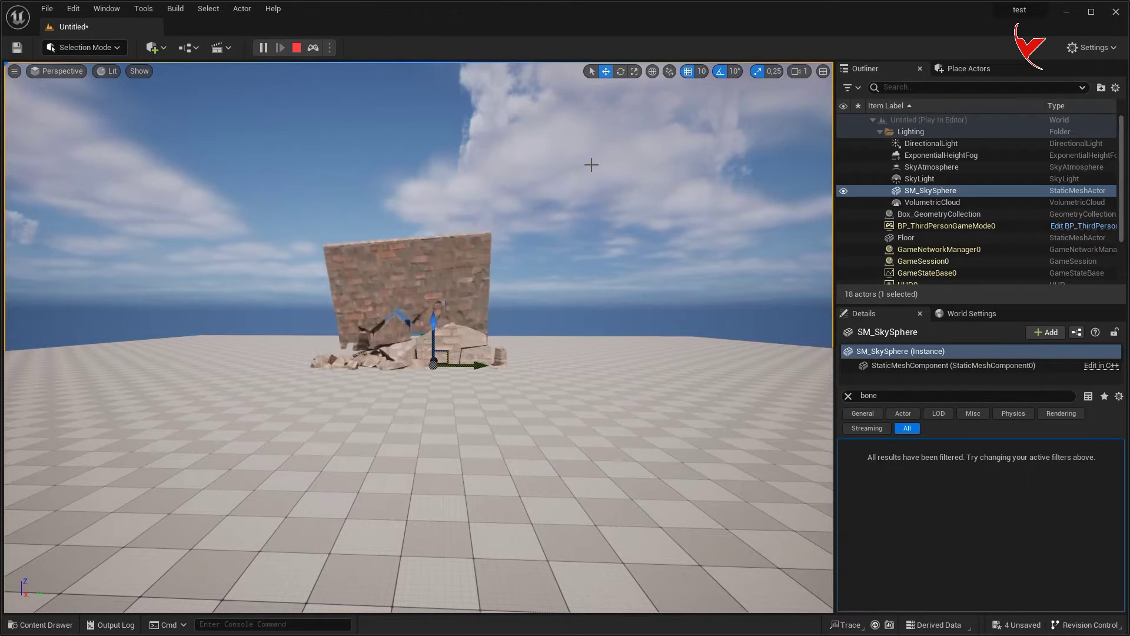
right_click_drag(592, 165, 588, 168)
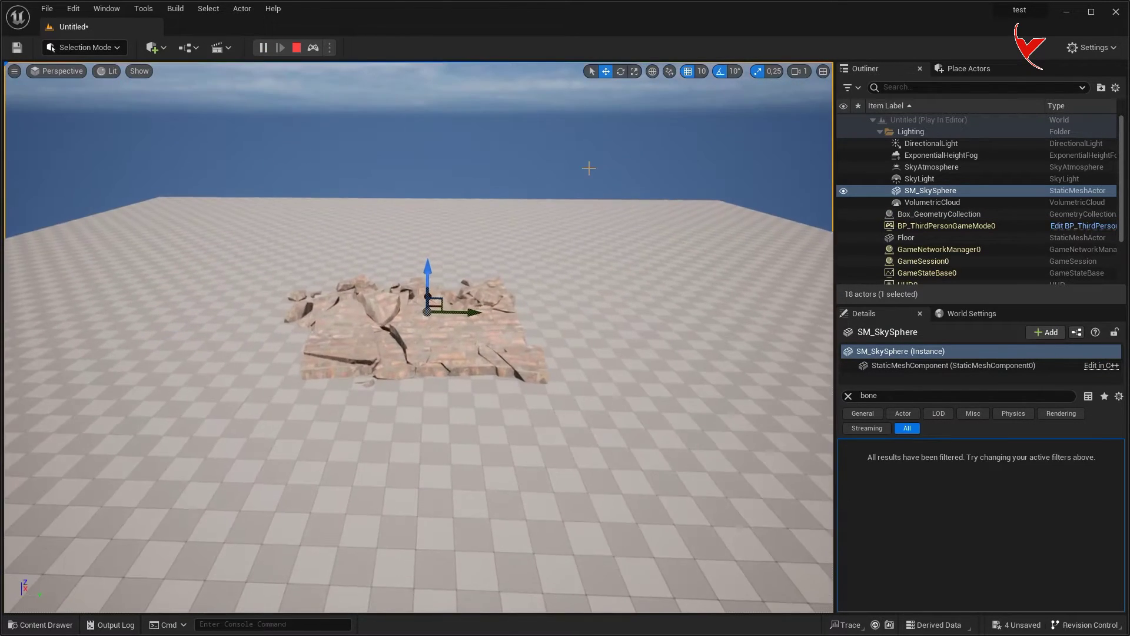
left_click(412, 116)
key("Escape")
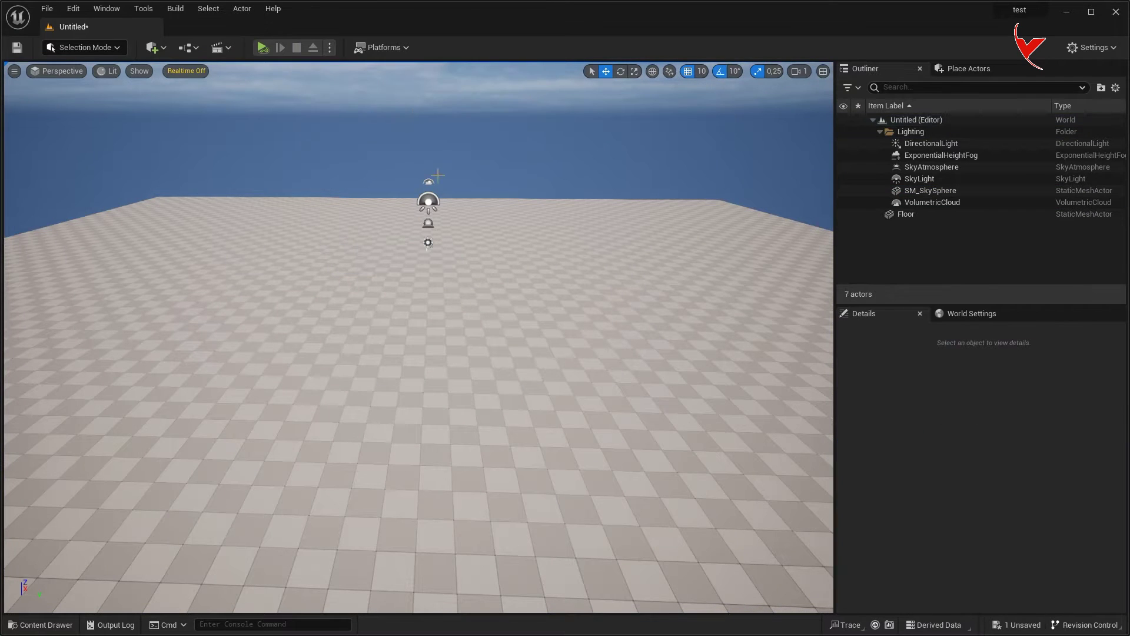
key("ctrl+space")
Step: Create the BP_Box Blueprint and add Box_GeometryCollection to its components
left_click(245, 412)
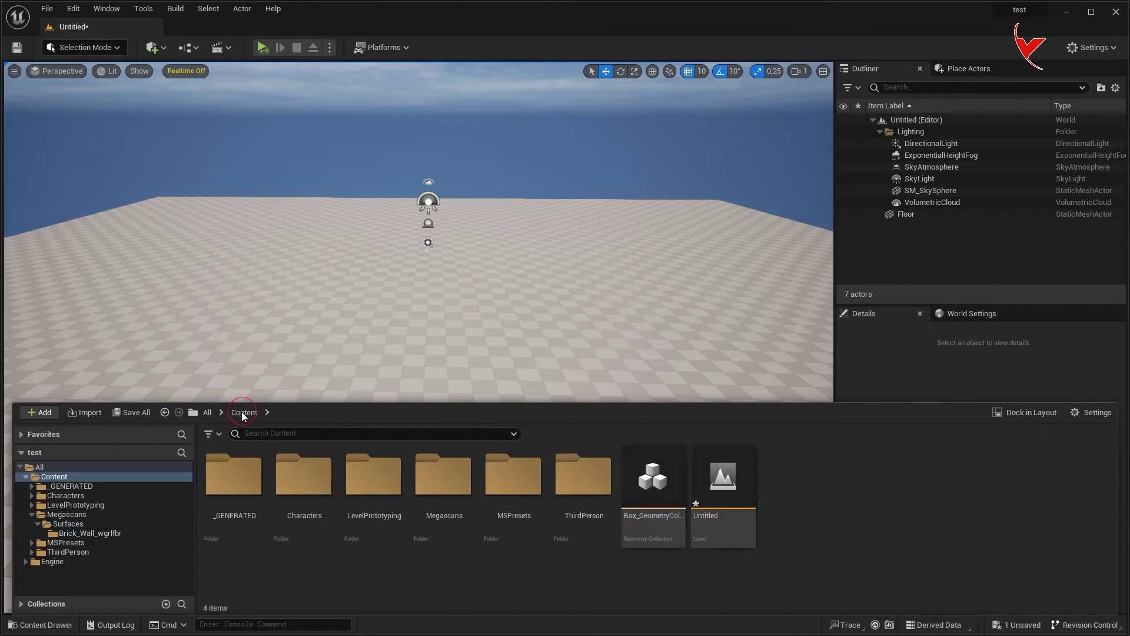
right_click(847, 507)
left_click(900, 169)
left_click(450, 245)
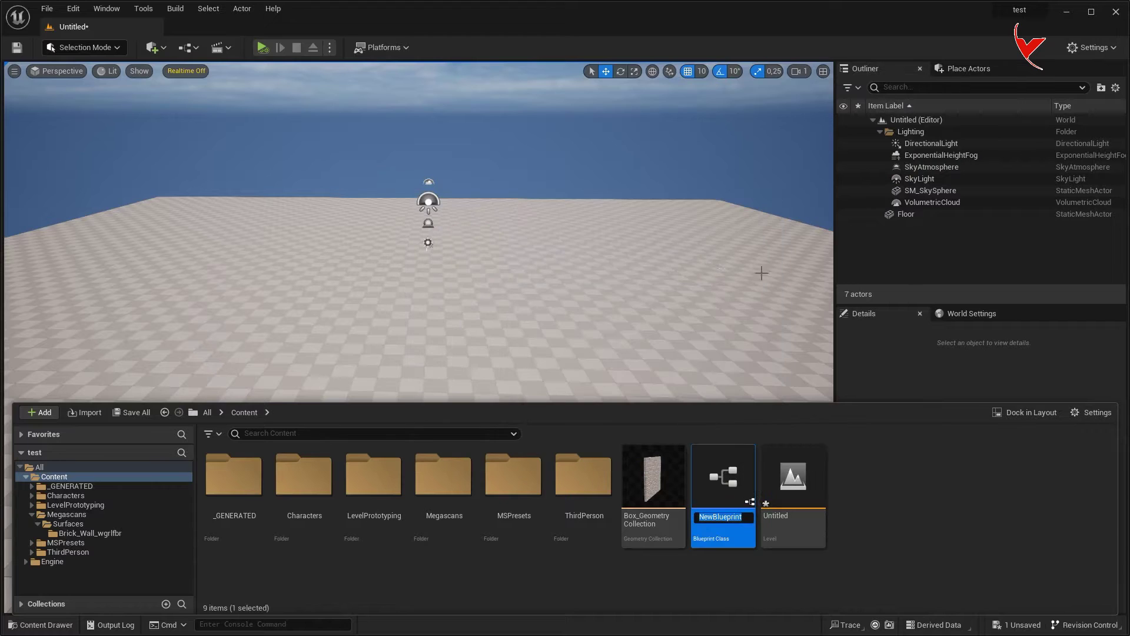
double_click(723, 465)
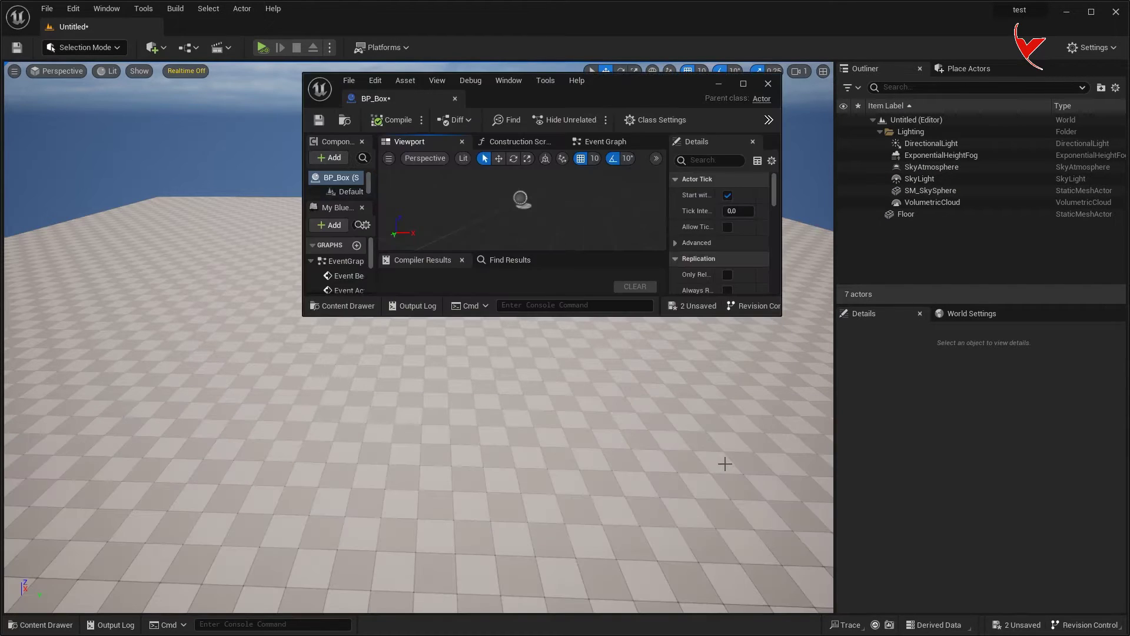
left_click_drag(398, 101, 240, 27)
key("ctrl+space")
left_click_drag(654, 480, 94, 123)
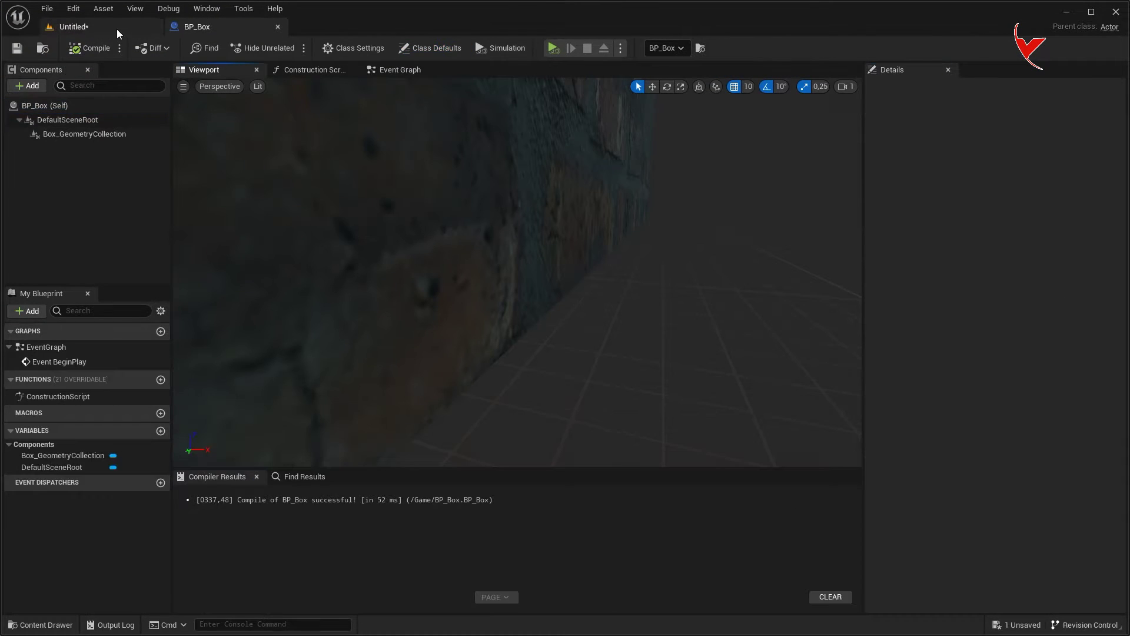
Step: Place a BP_Box brick wall in the Untitled level
left_click(112, 27)
key("ctrl+space")
left_click_drag(723, 471, 437, 361)
key("ctrl+space")
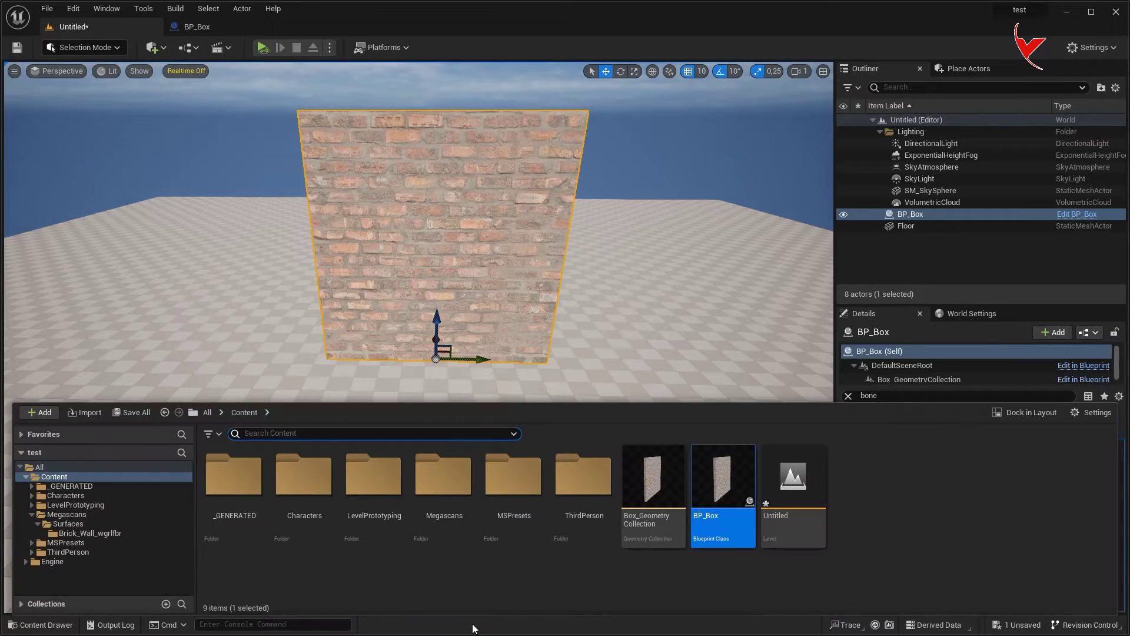
Step: Create an Anchor1 Blueprint with FS_AnchorField_Generic as its parent class
right_click(904, 508)
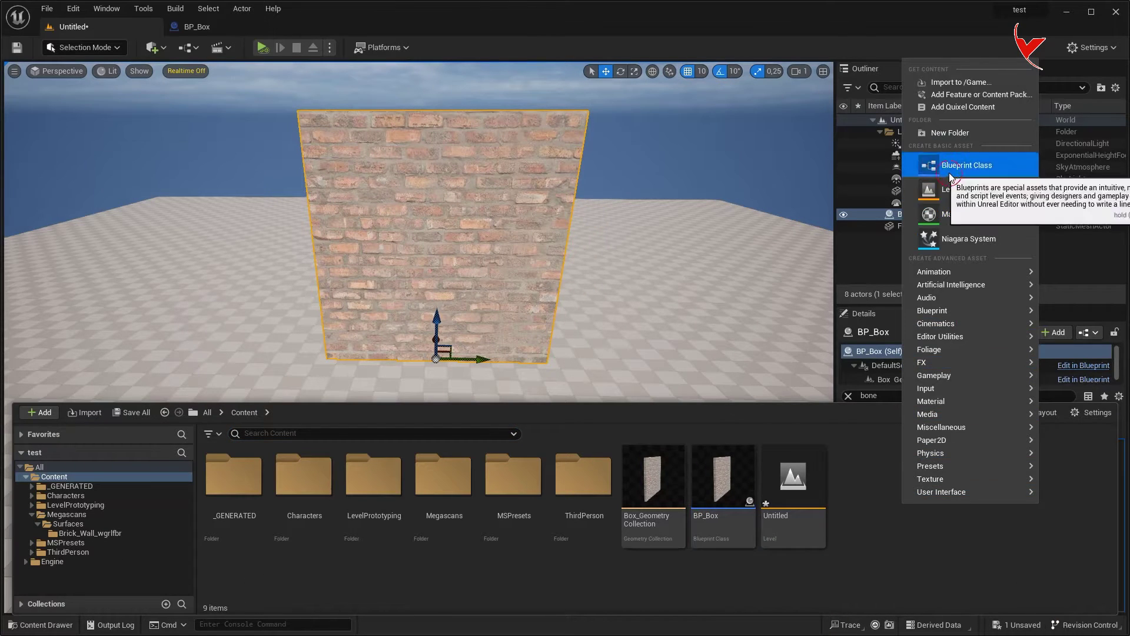
left_click(948, 176)
left_click(511, 414)
type("anch")
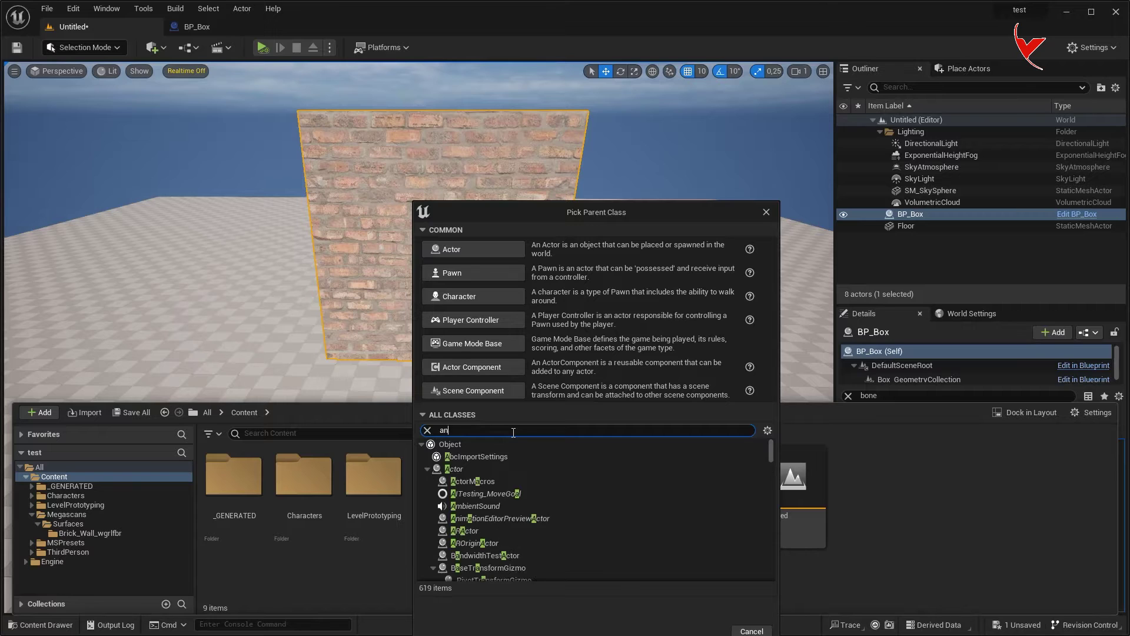
left_click(502, 481)
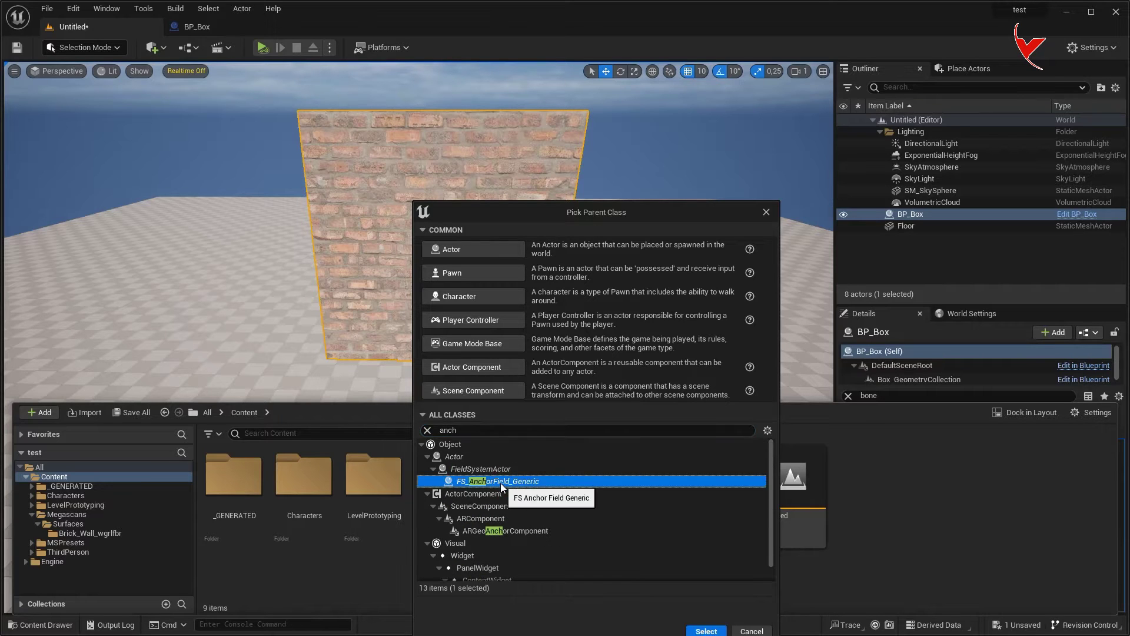
left_click(692, 630)
type("Anchor1")
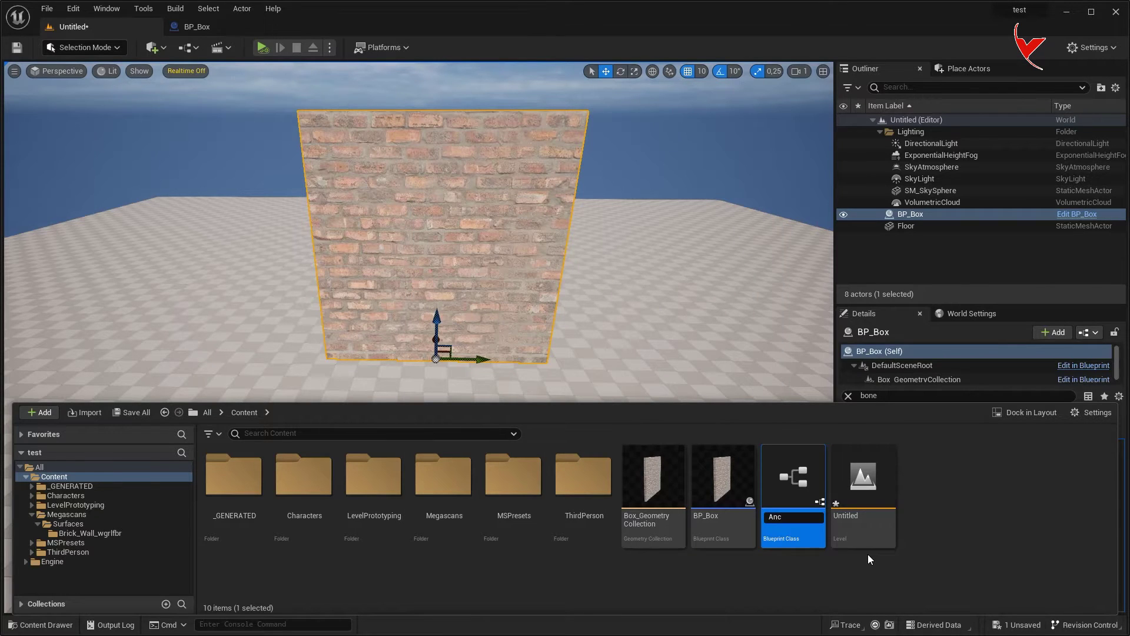
key("Return")
Step: Place Anchor1 at the wall's base and scale its box to fit
left_click_drag(654, 477, 544, 359)
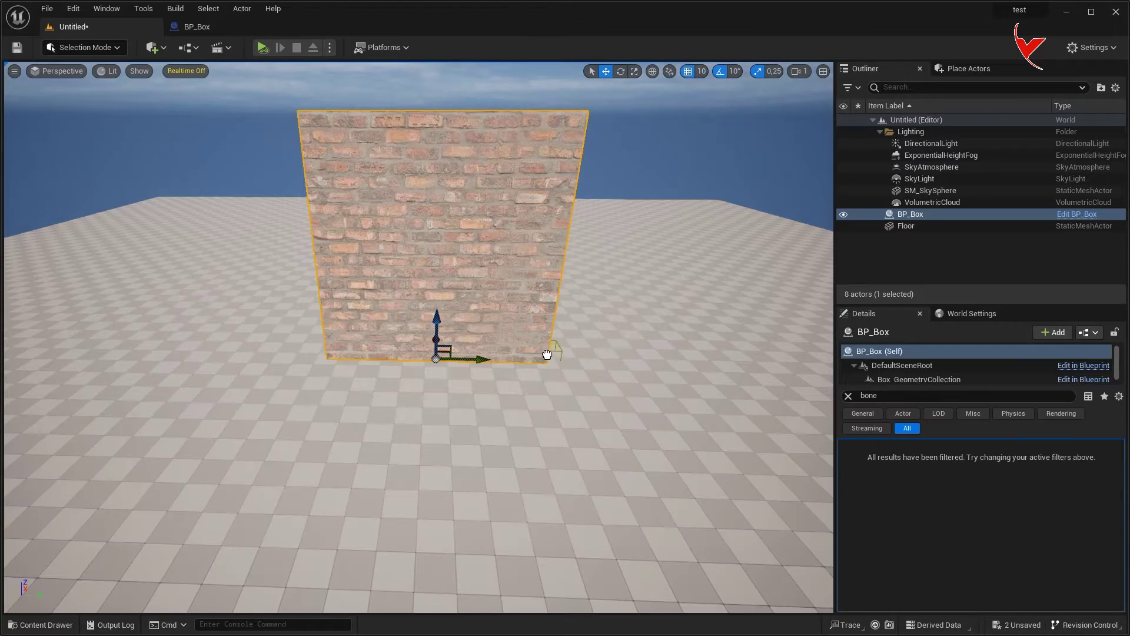
left_click_drag(618, 364, 537, 400, "alt")
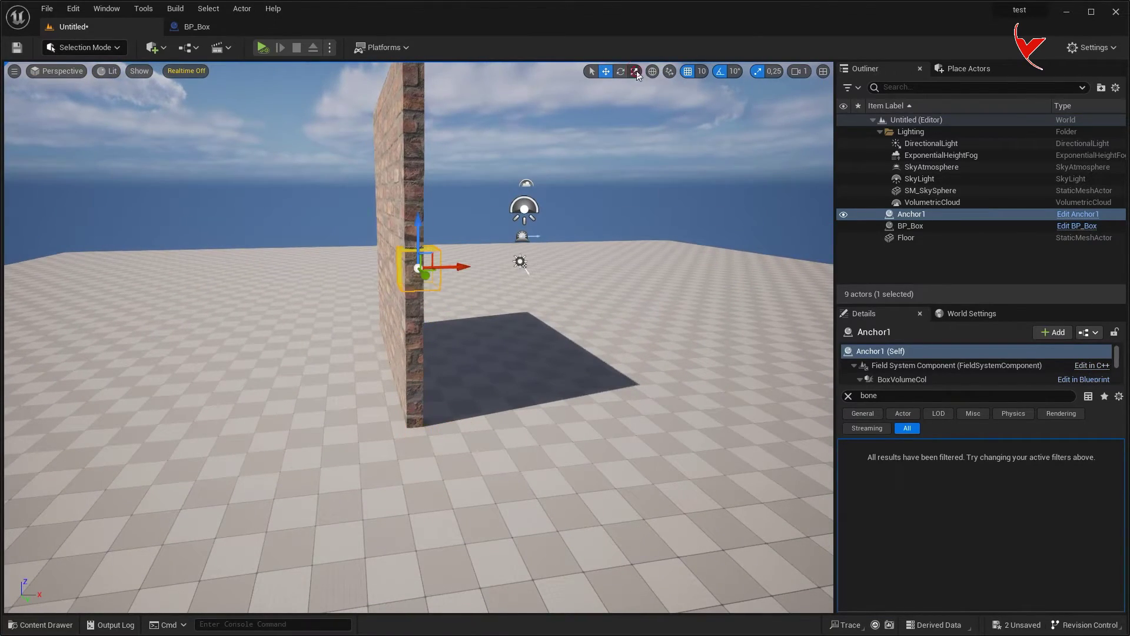
left_click(637, 72)
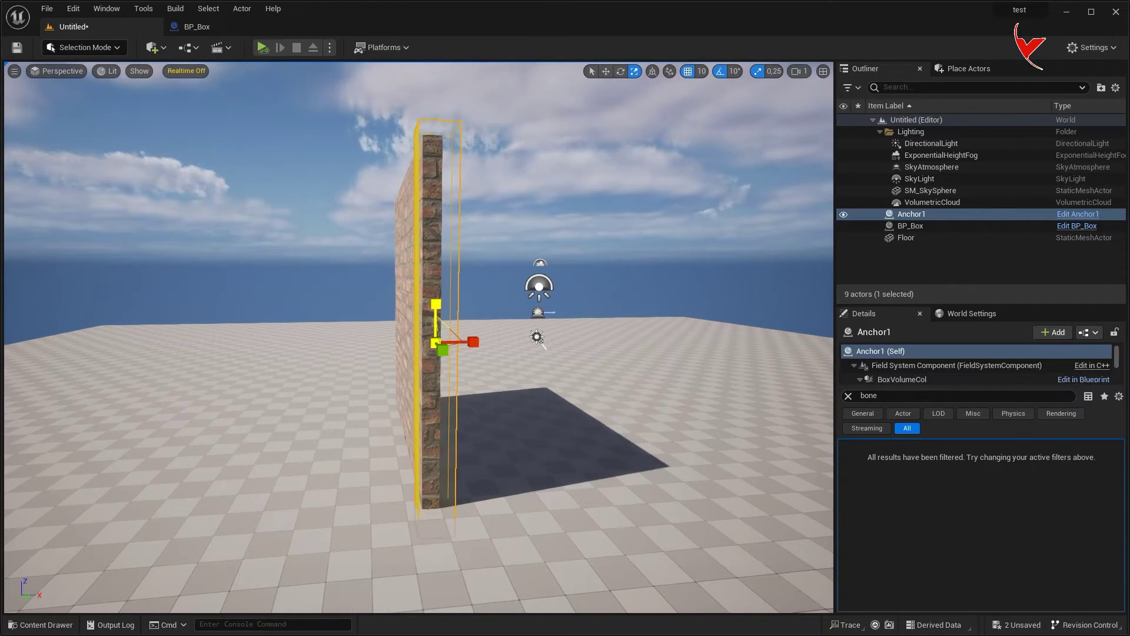
left_click_drag(536, 337, 485, 350, "alt")
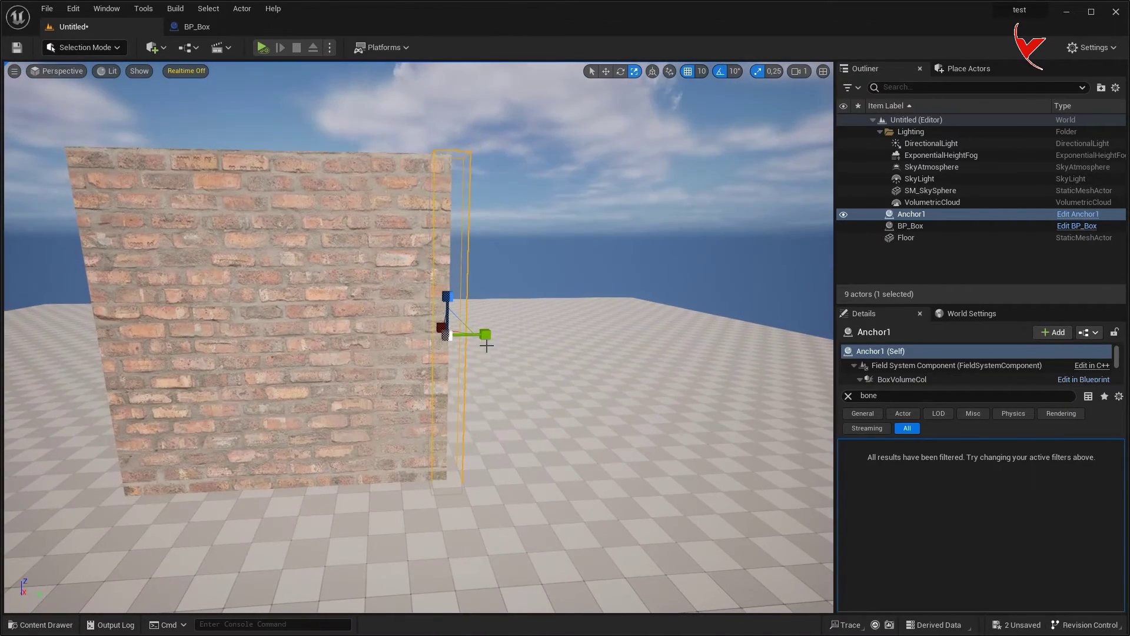
scroll(491, 333, "down", 5)
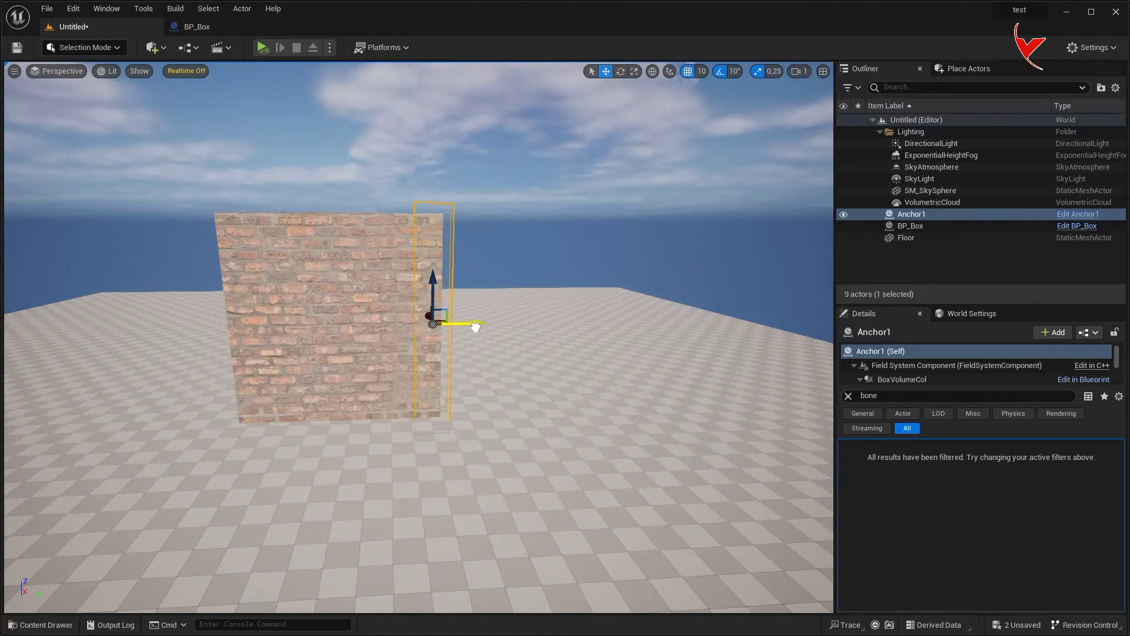
Step: Duplicate anchors onto the wall's left side, top (rotated horizontal) and base
mouse_move(475, 326)
left_mouse_down("alt")
mouse_move(285, 339)
mouse_move(298, 218)
left_mouse_up("alt")
scroll(279, 338, "up", 3)
scroll(279, 338, "up", 2)
scroll(522, 156, "down", 1)
right_click_drag(522, 157, 607, 89)
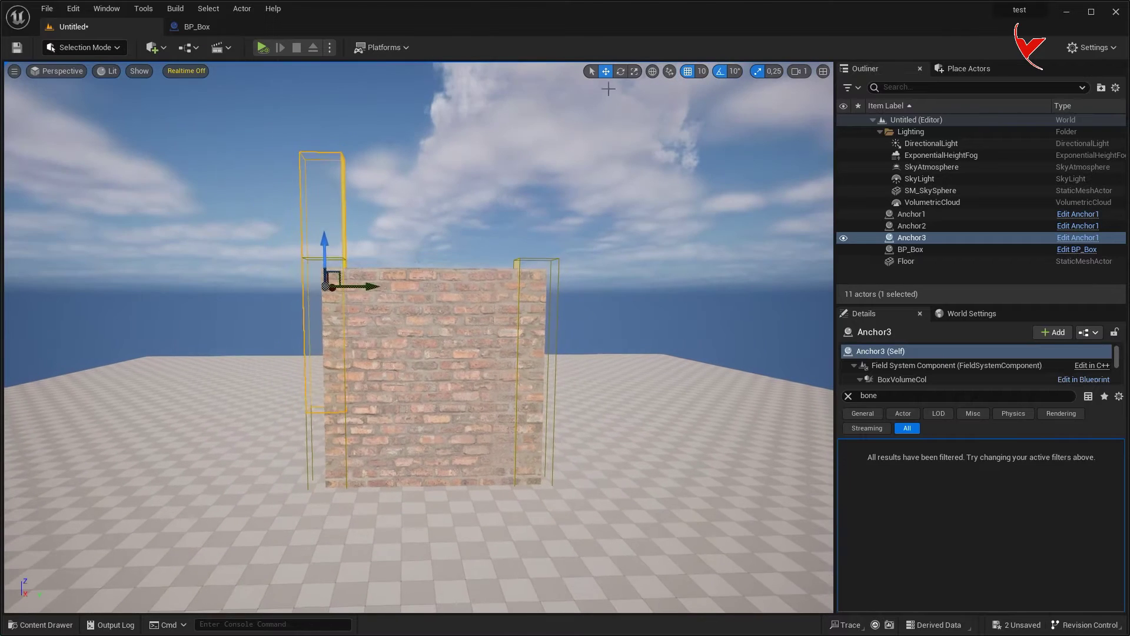
left_click_drag(377, 321, 658, 109)
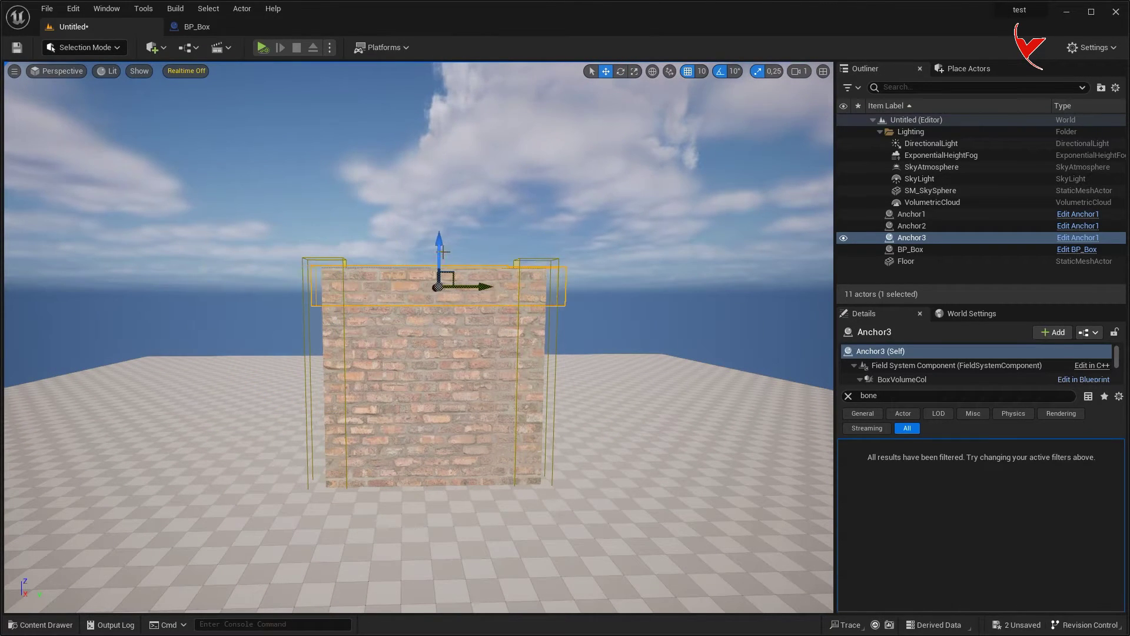
mouse_move(444, 233)
right_mouse_down()
mouse_move(353, 235)
mouse_move(424, 265)
right_mouse_up()
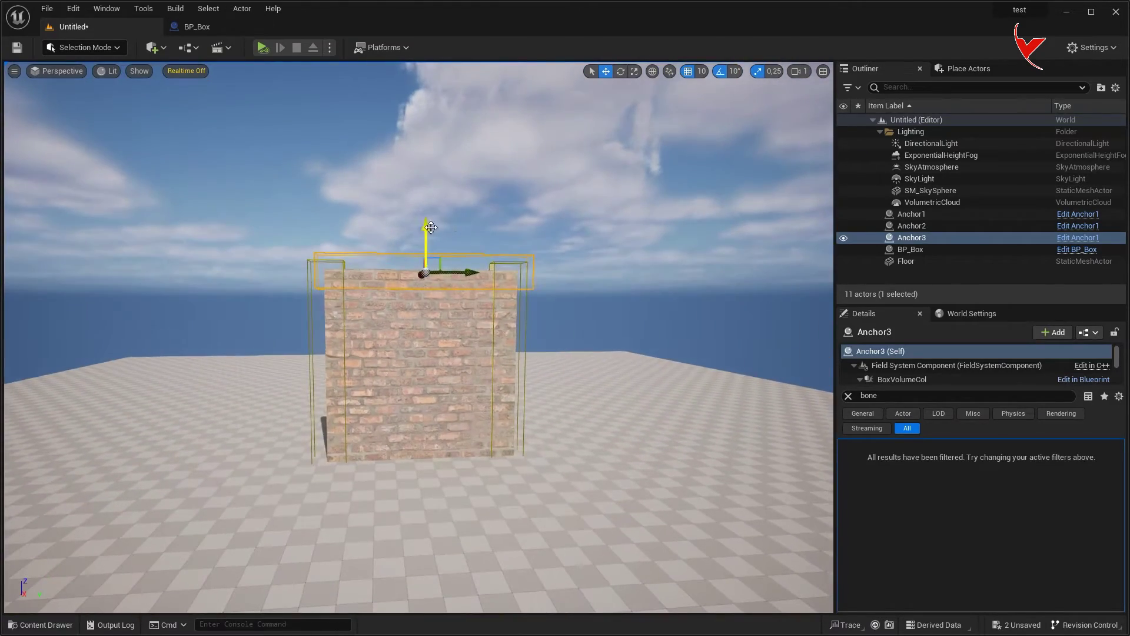
left_click_drag(425, 265, 417, 398, "alt")
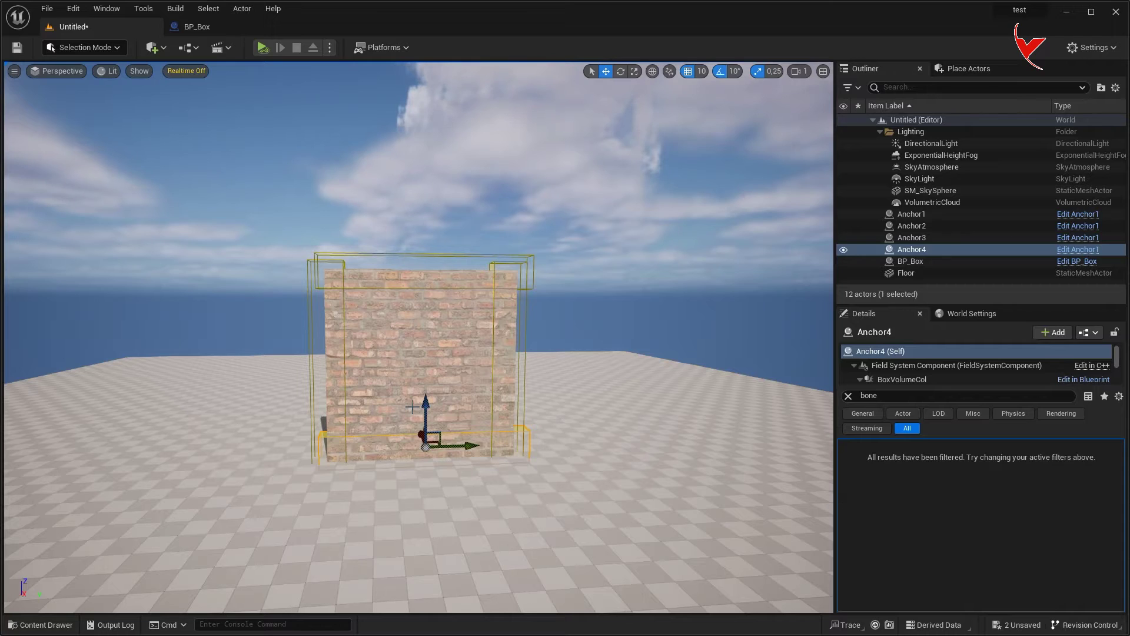
key("ctrl+space")
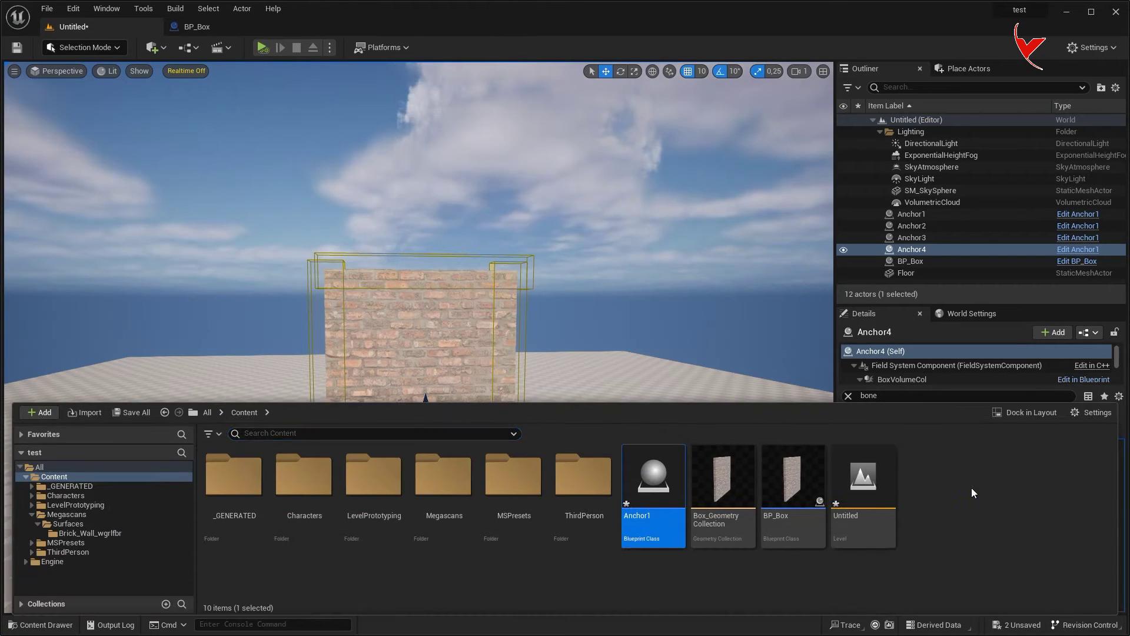
Step: Create a BP_Master Blueprint with FS_MasterField as its parent class
right_click(971, 487)
left_click(1034, 149)
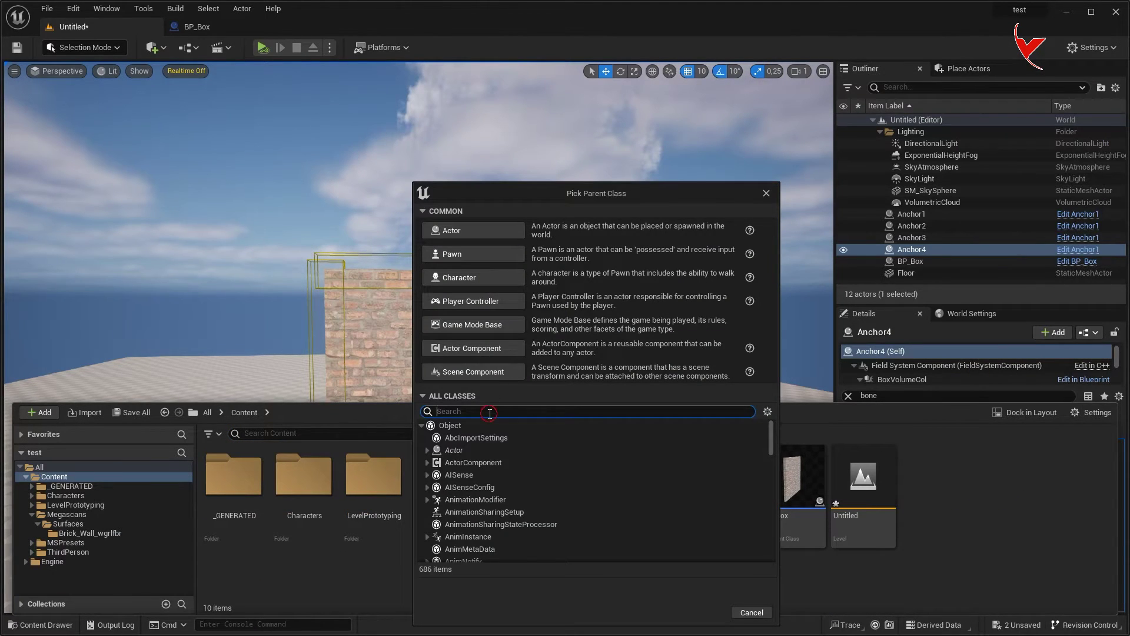
type("master")
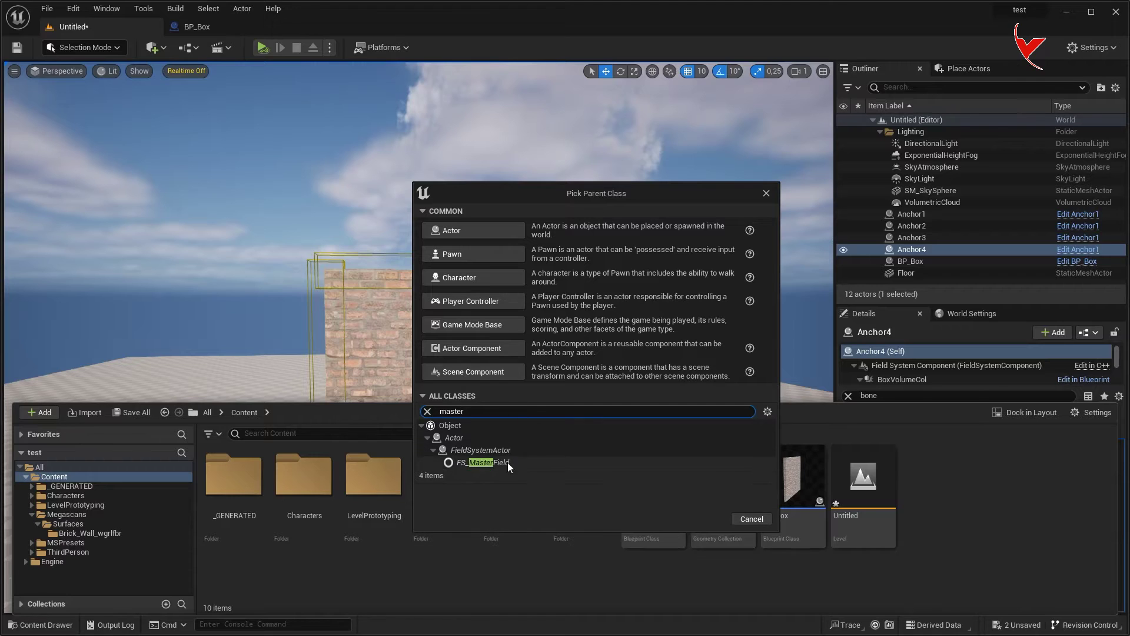
left_click(507, 463)
left_click(702, 519)
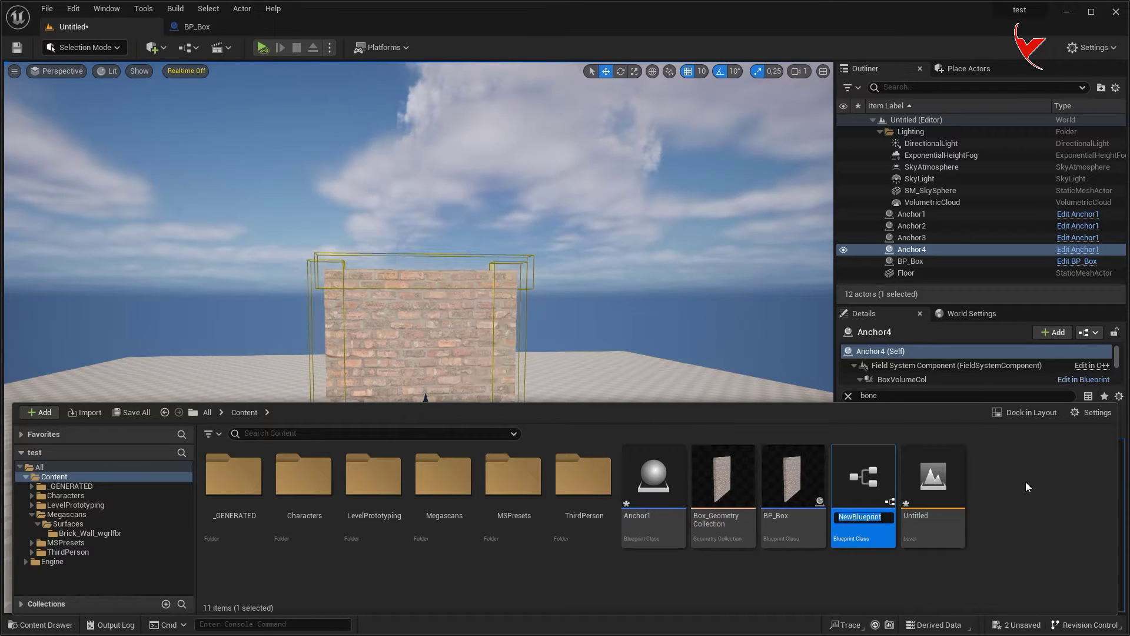
type("BP_Master")
key("Return")
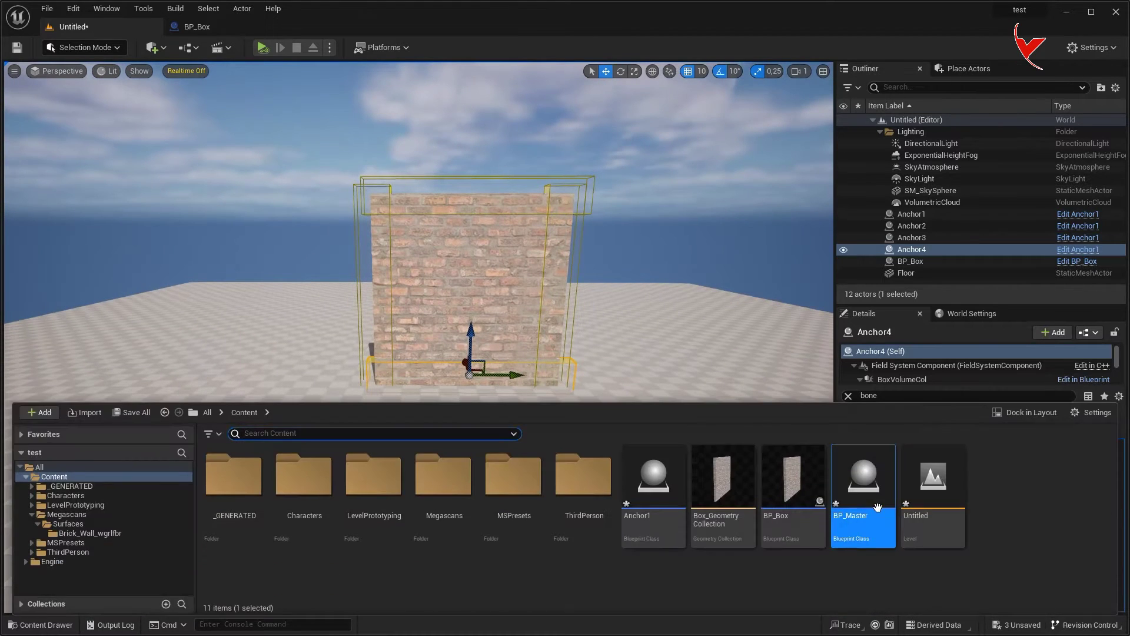
Step: Place BP_Master in the level, check its Debug settings, and centre it on the wall
left_click_drag(877, 508, 477, 323)
key("ctrl+space")
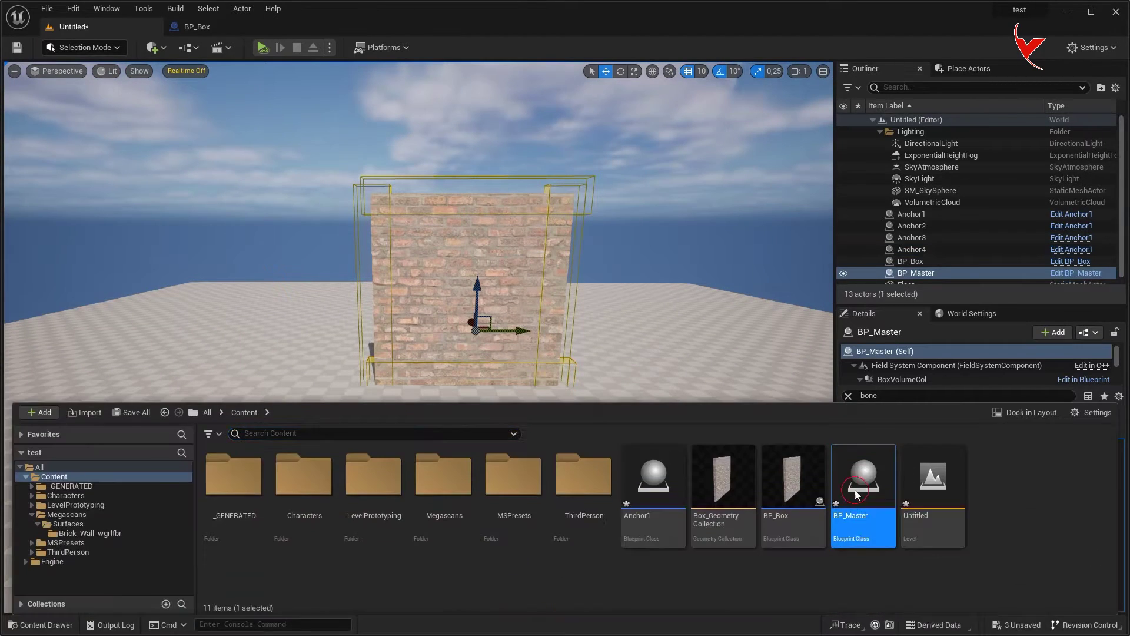
double_click(857, 493)
type("eb")
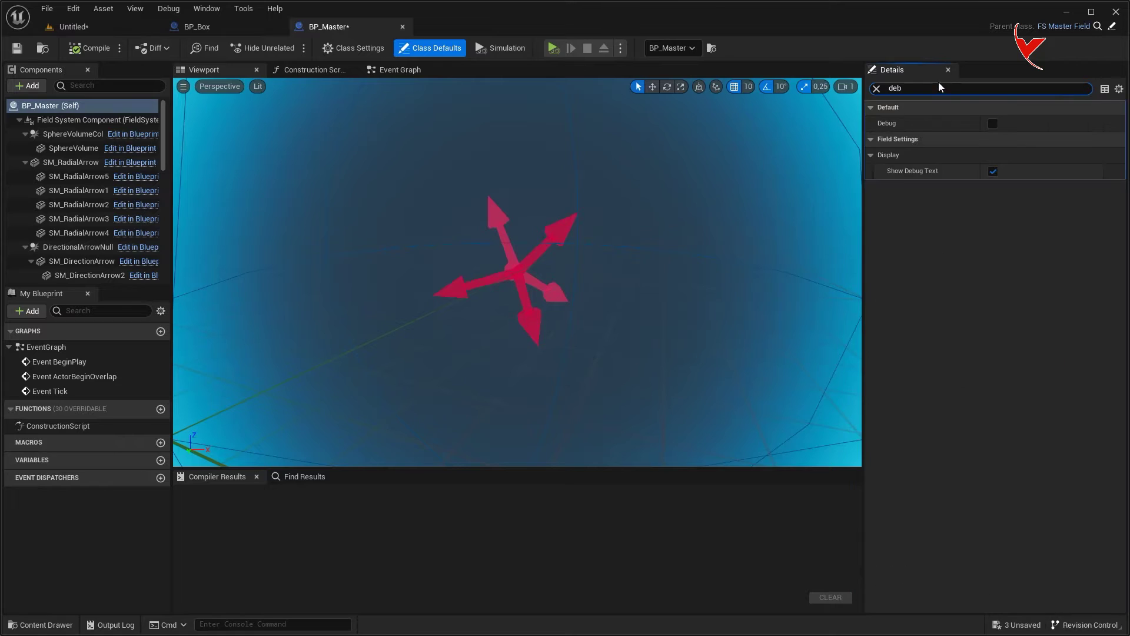
left_click(73, 26)
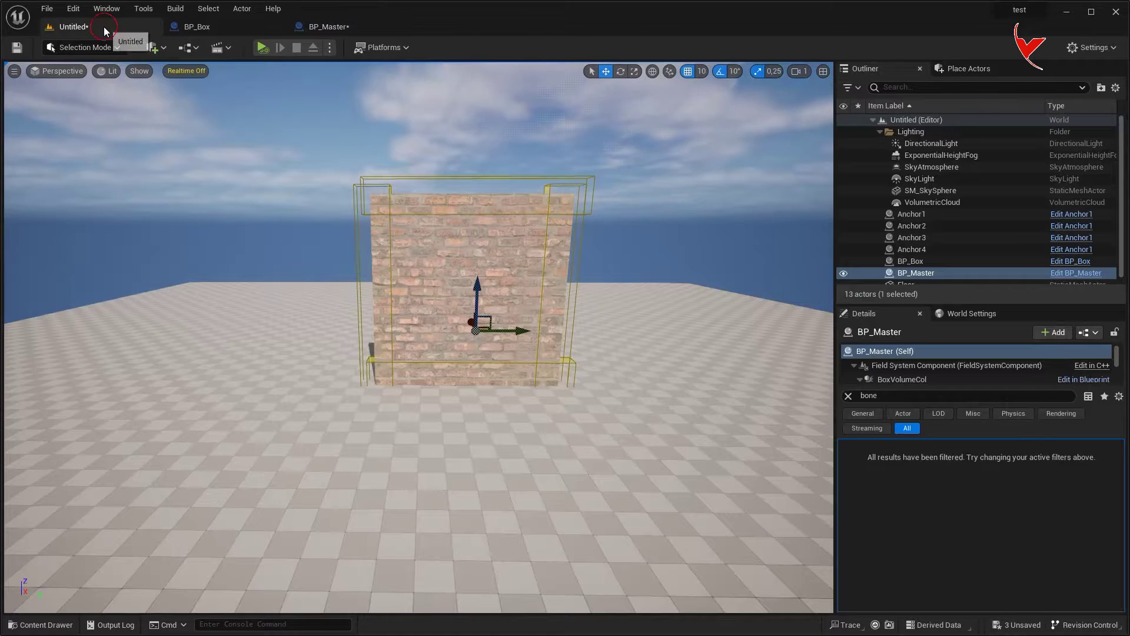
key("f")
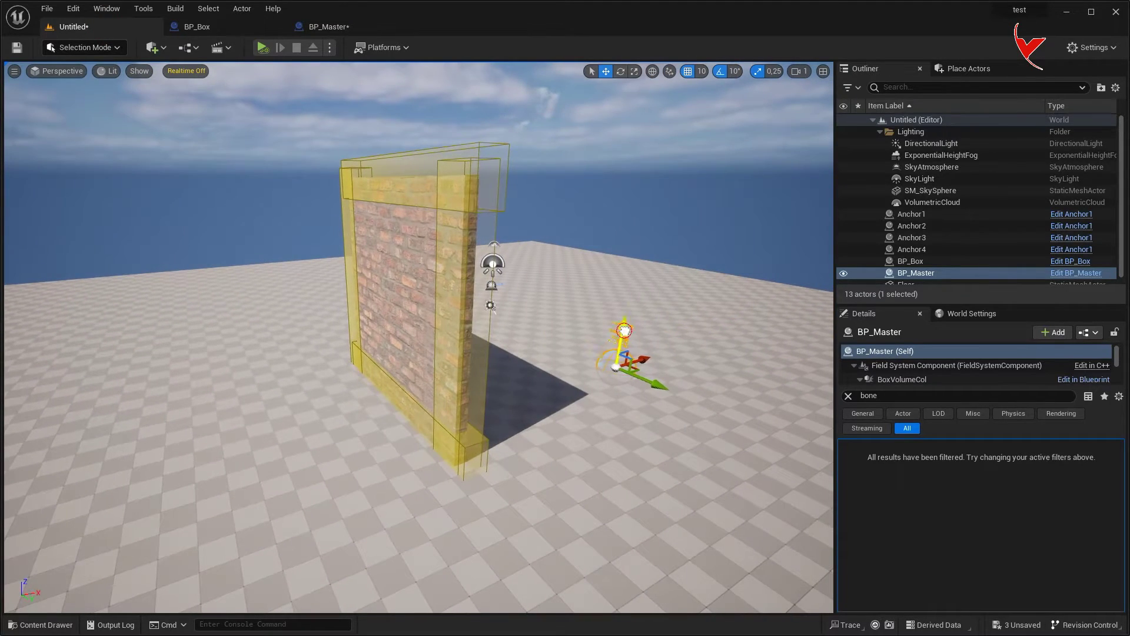
left_click_drag(464, 319, 438, 351, "alt")
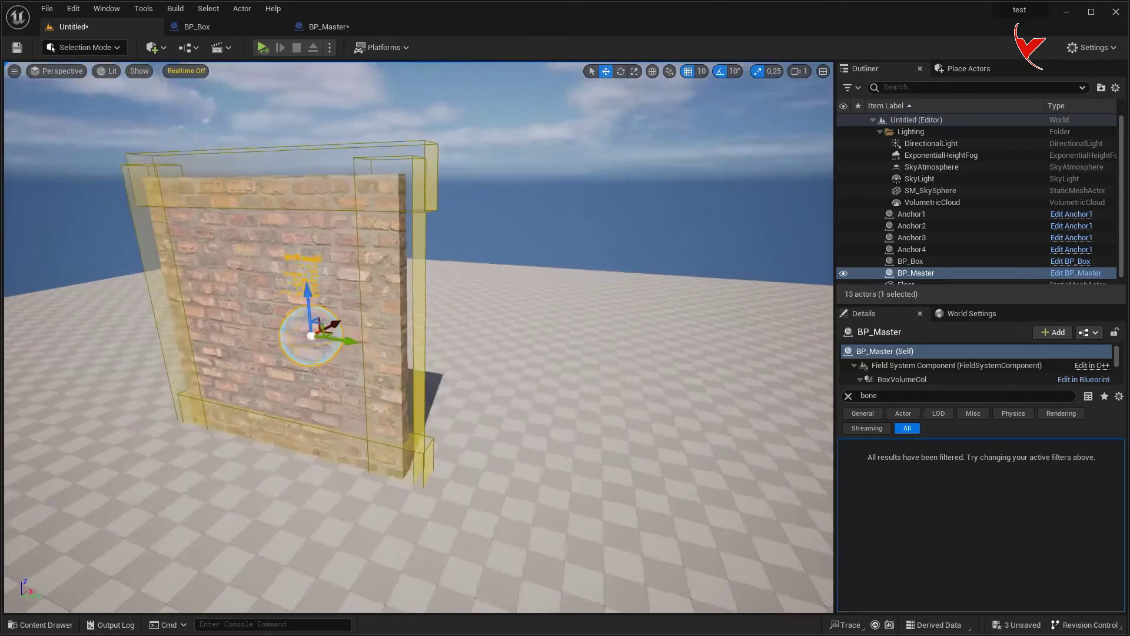
scroll(439, 352, "down", 5)
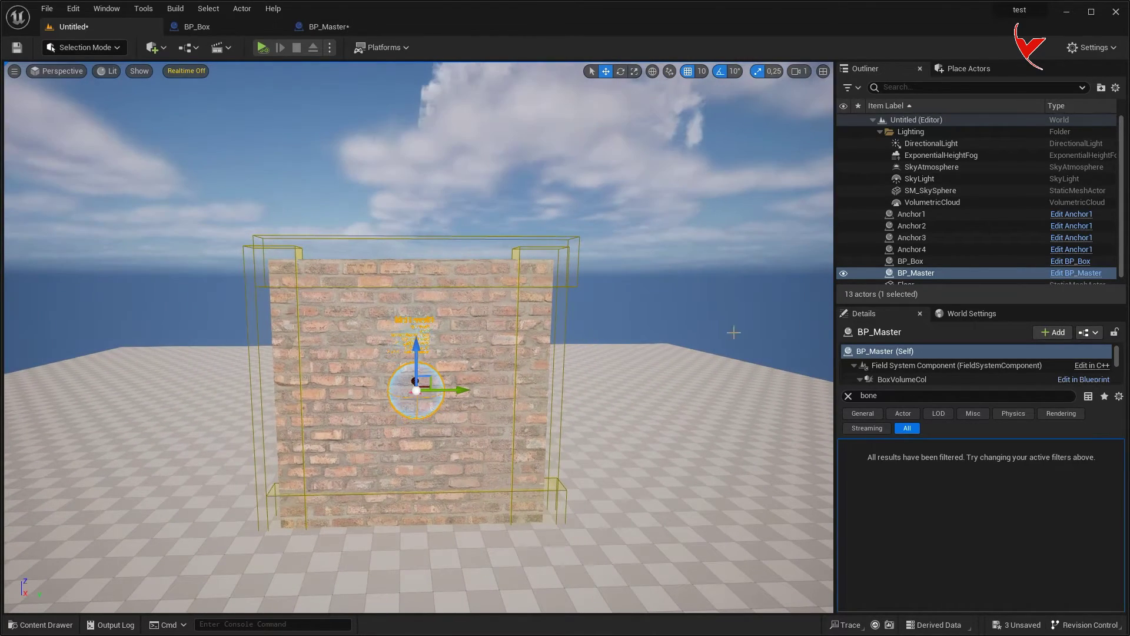
left_click(848, 397)
Step: Add an Initialization Fields entry to BP_Box's geometry collection and set Index 0 to BP_Master
left_click(474, 306)
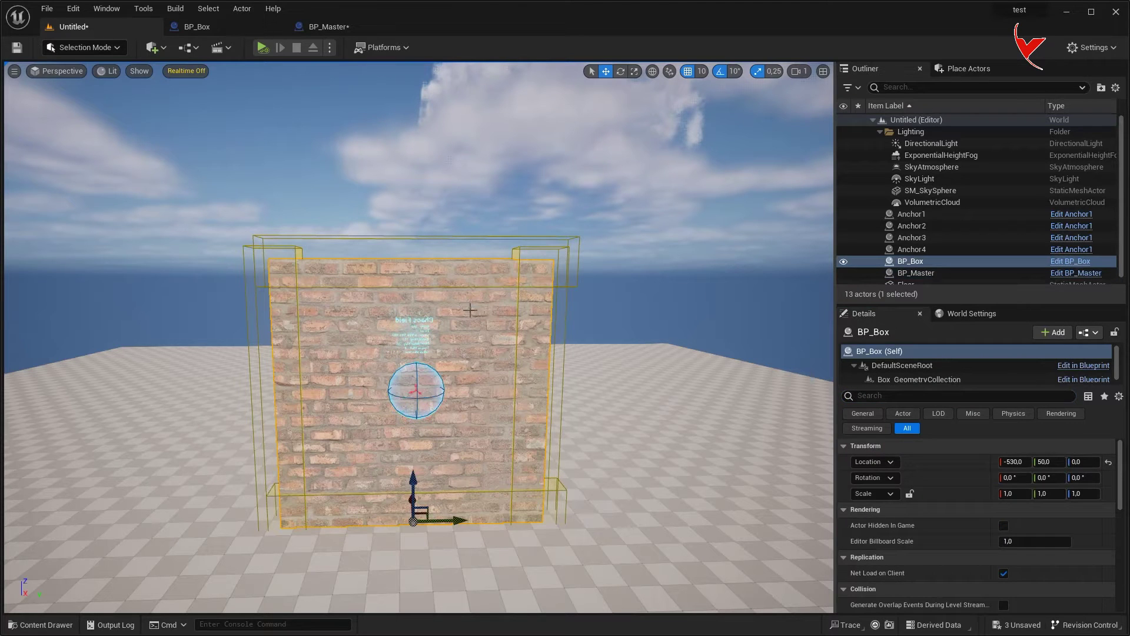
scroll(985, 492, "down", 4)
scroll(971, 490, "up", 3)
scroll(940, 381, "down", 1)
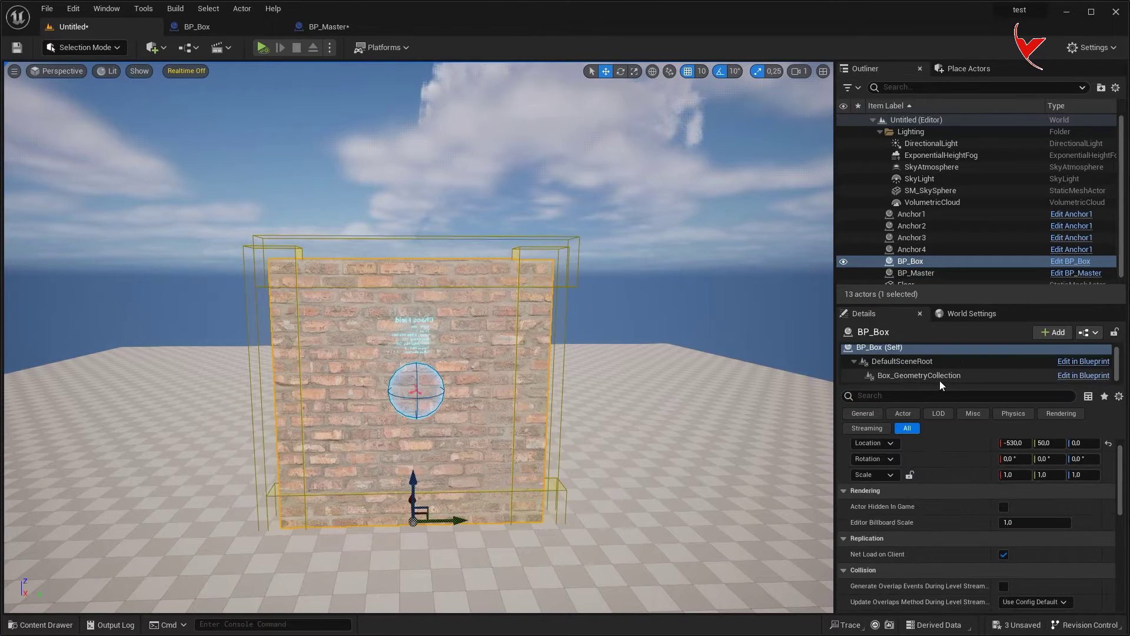
left_click(938, 377)
scroll(942, 497, "down", 3)
scroll(959, 506, "down", 2)
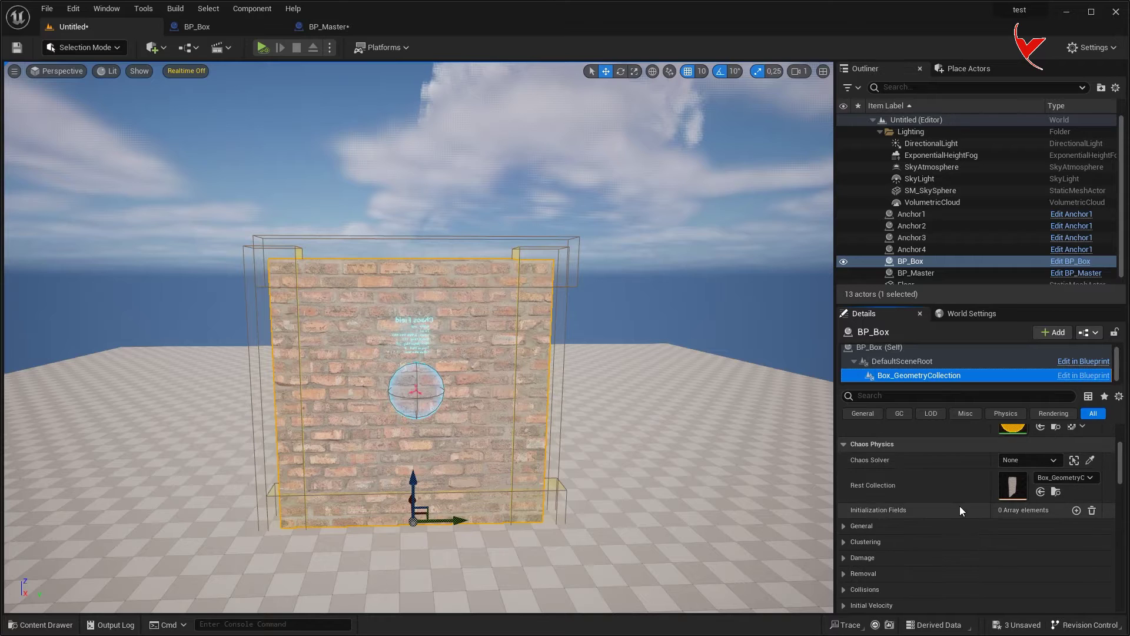
left_click(1075, 510)
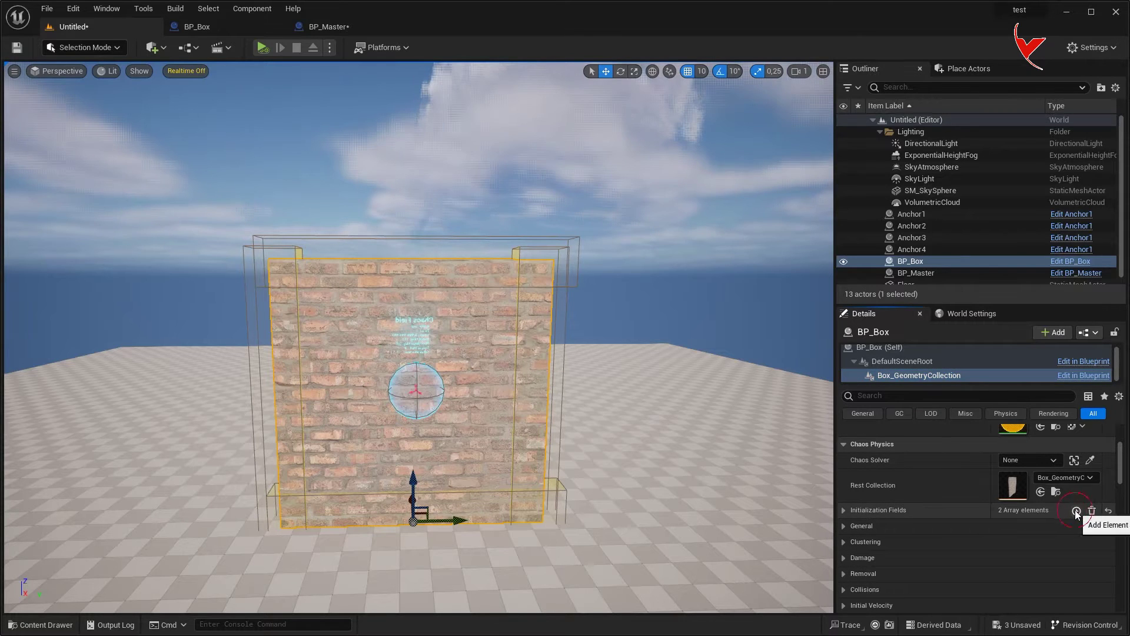
left_click(843, 509)
scroll(945, 495, "down", 2)
left_click(1009, 451)
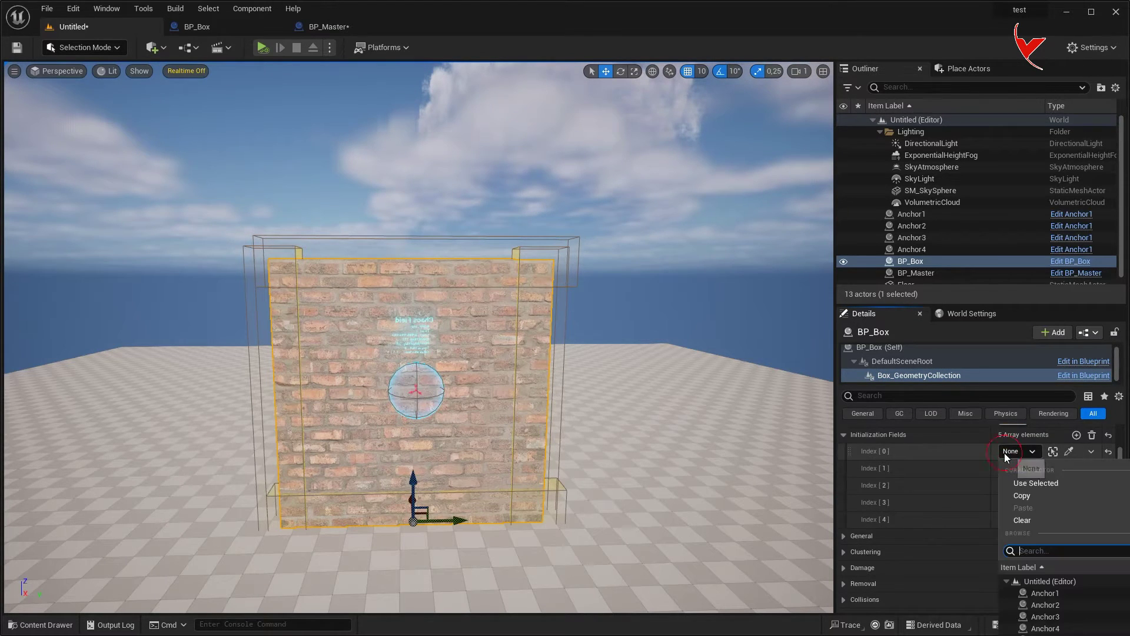
left_click(1019, 460)
left_click(1044, 606)
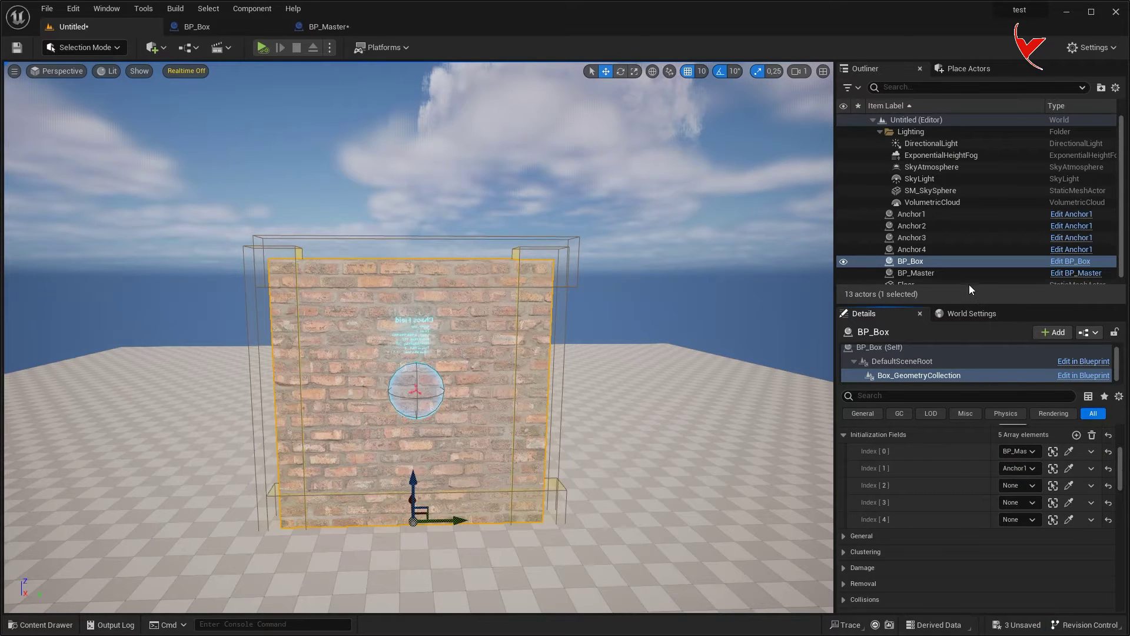
Step: Set Initialization Fields Index 2, 3 and 4 to Anchor2, Anchor3 and Anchor4
left_click_drag(968, 303, 957, 141)
left_click(1017, 351)
left_click(1047, 504)
left_click(1018, 368)
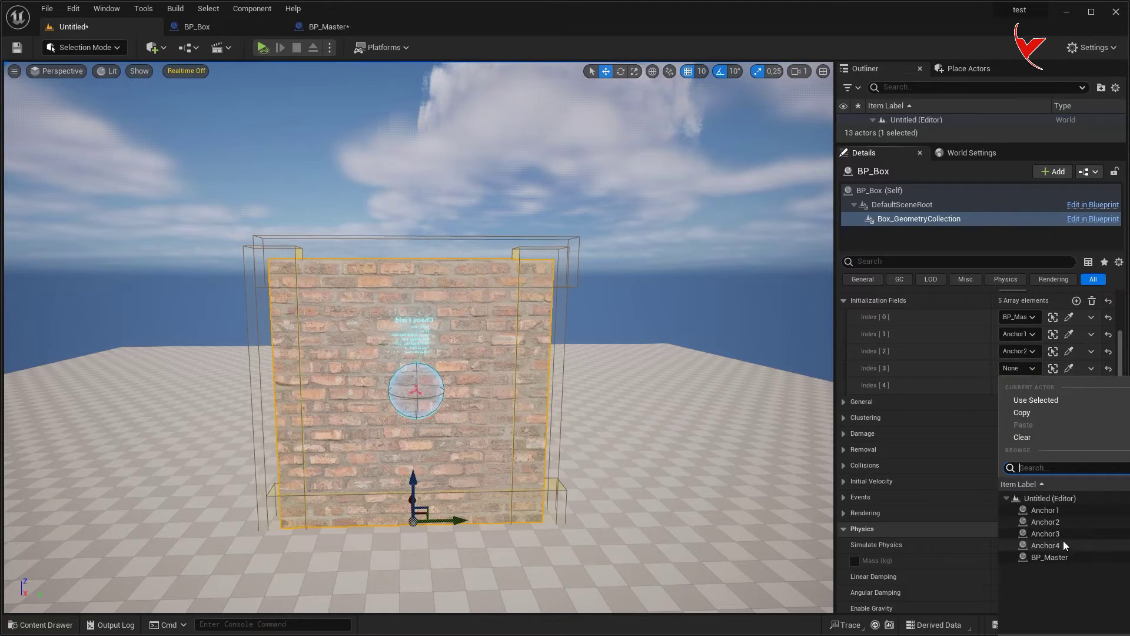
left_click(1045, 533)
left_click(1017, 385)
left_click(1047, 560)
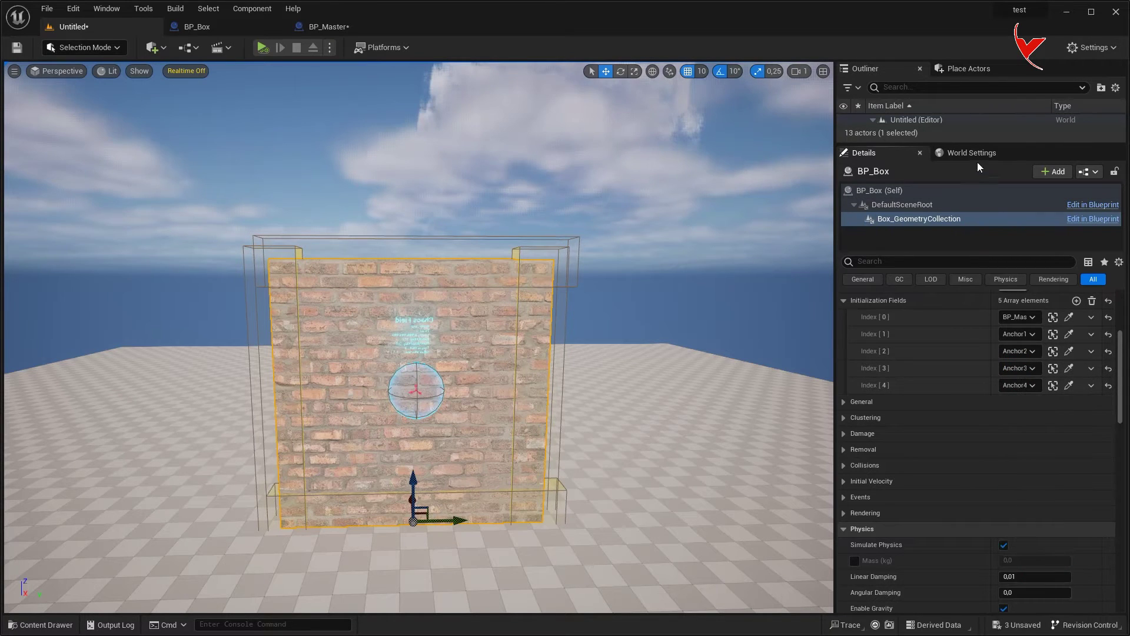
left_click_drag(985, 147, 985, 333)
Step: Save all, then set BP_Master's Delay Amount to 0.1
key("ctrl+shift+s")
left_click(351, 30)
type("dela")
left_click(1010, 139)
type("0,1")
key("Return")
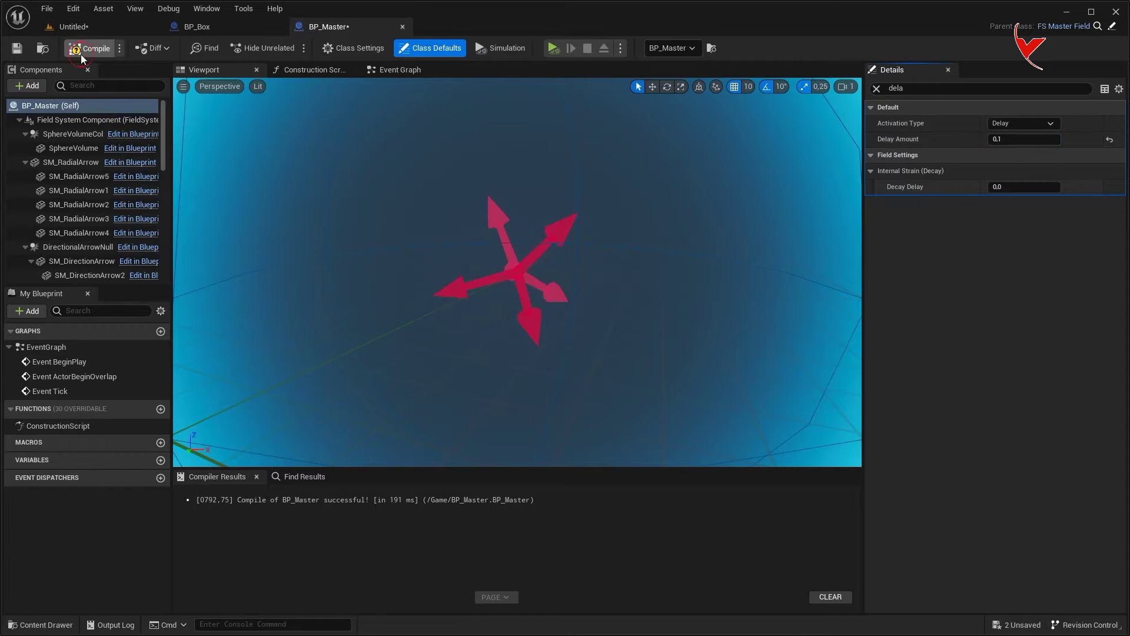
Step: Play the level to watch the wall shatter, then stop the session
left_click(135, 29)
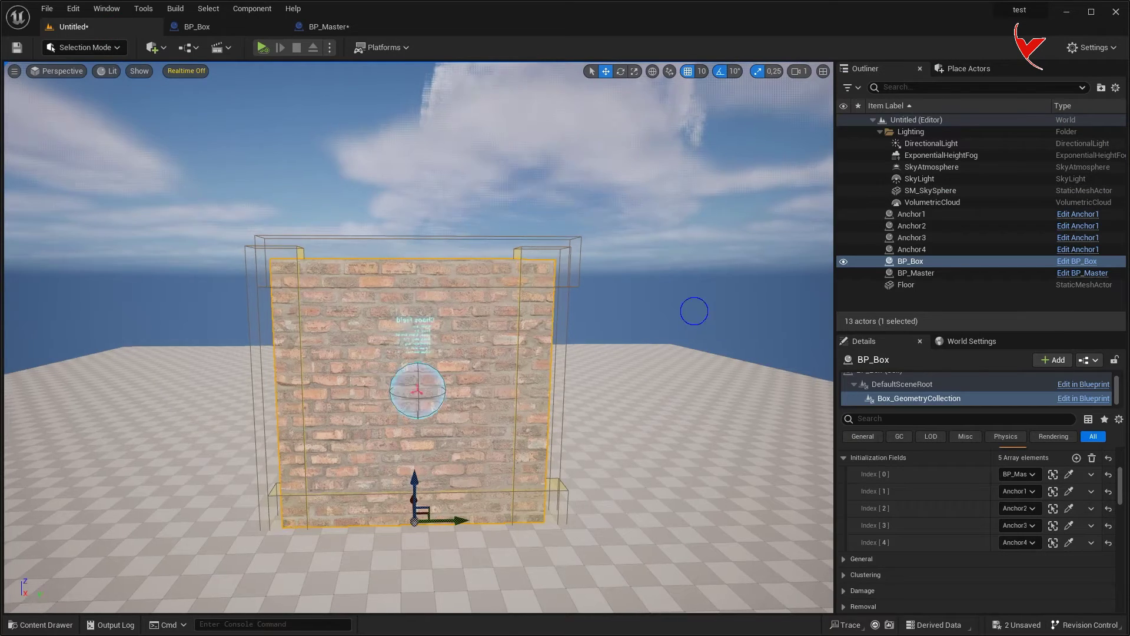
left_click_drag(694, 311, 329, 365, "alt")
left_click(347, 303)
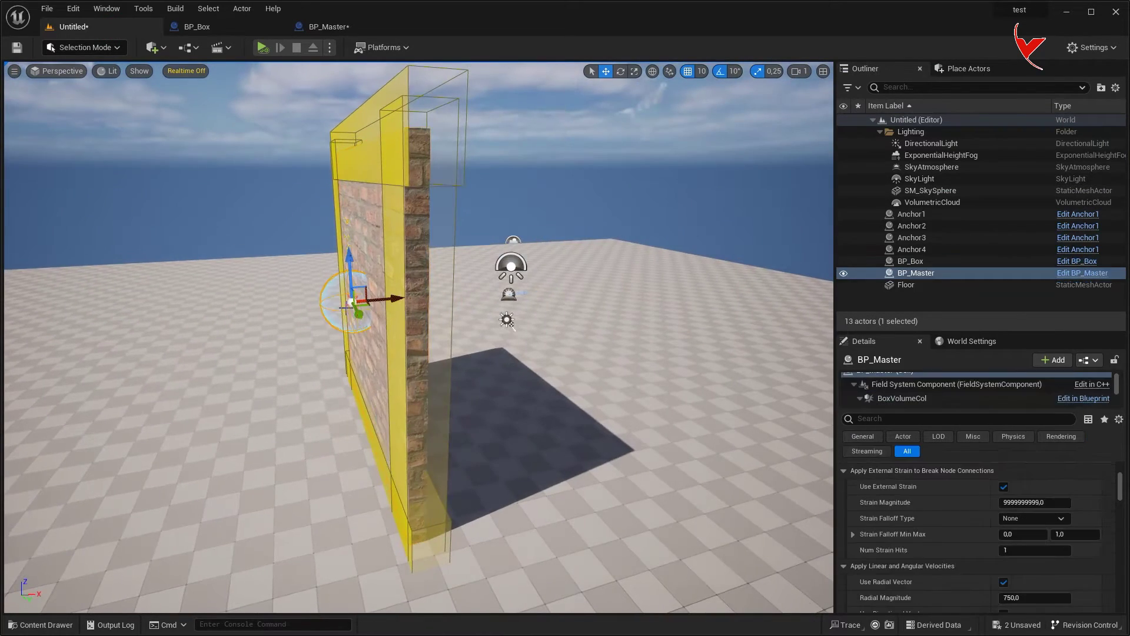
left_click(263, 47)
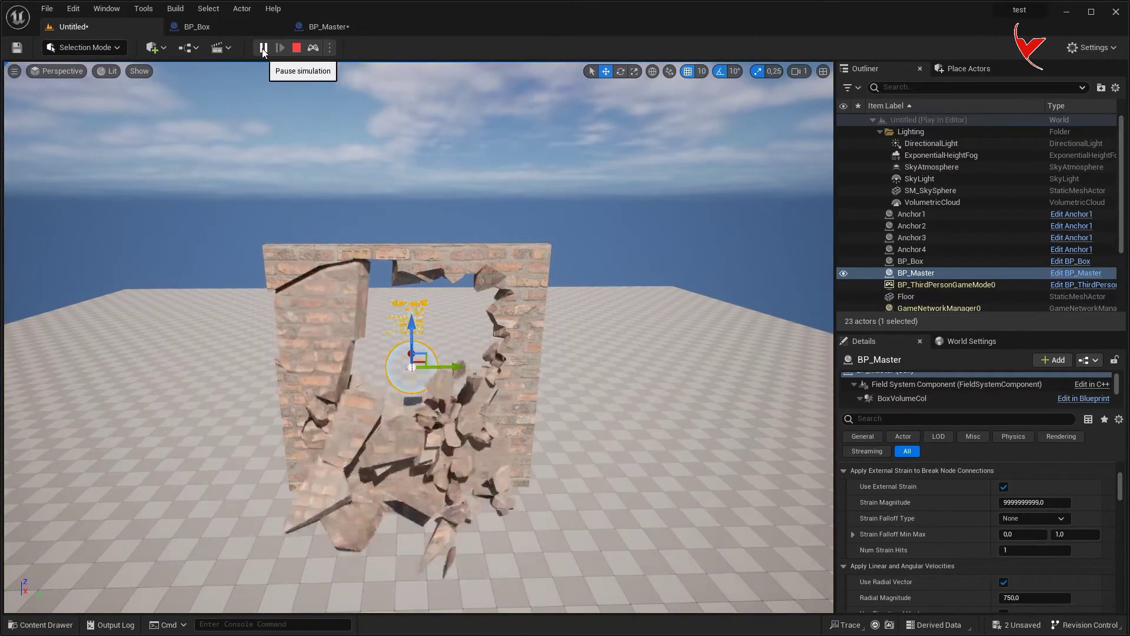
left_click(297, 47)
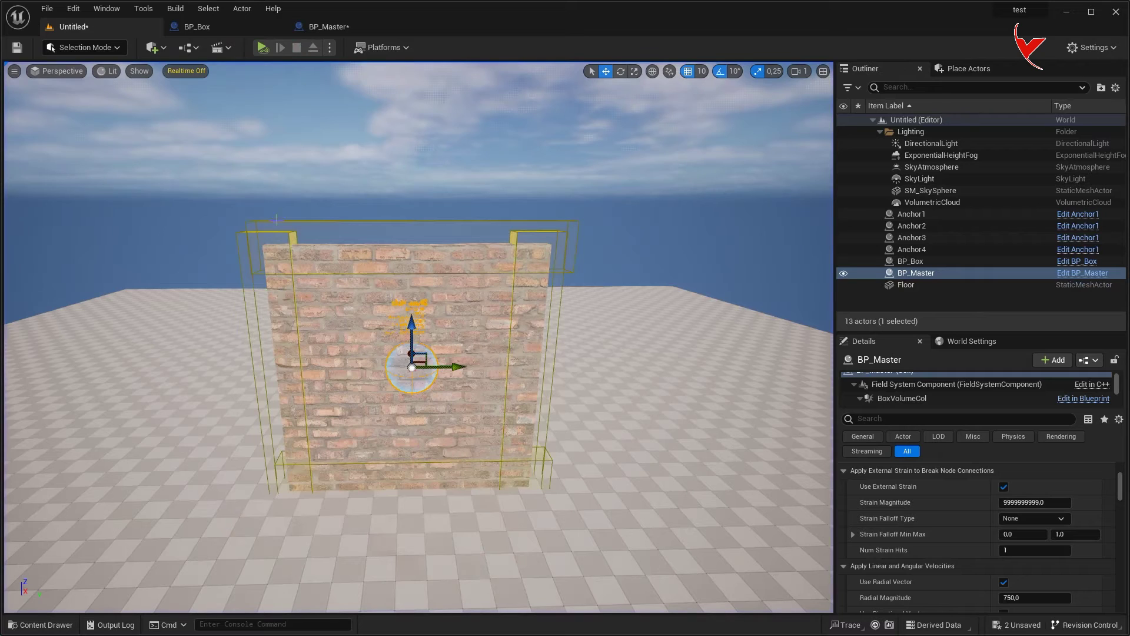
Step: Check the Anchor1–Anchor4 fields around the wall, then run a quick play test
left_click(911, 226)
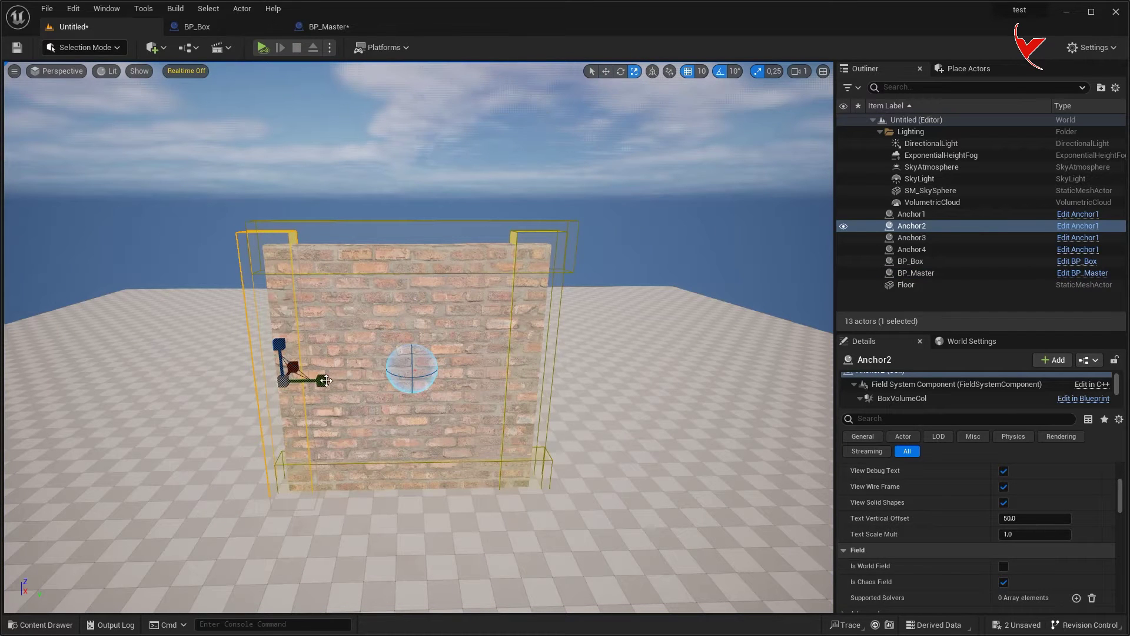
left_click(605, 71)
left_click(414, 222)
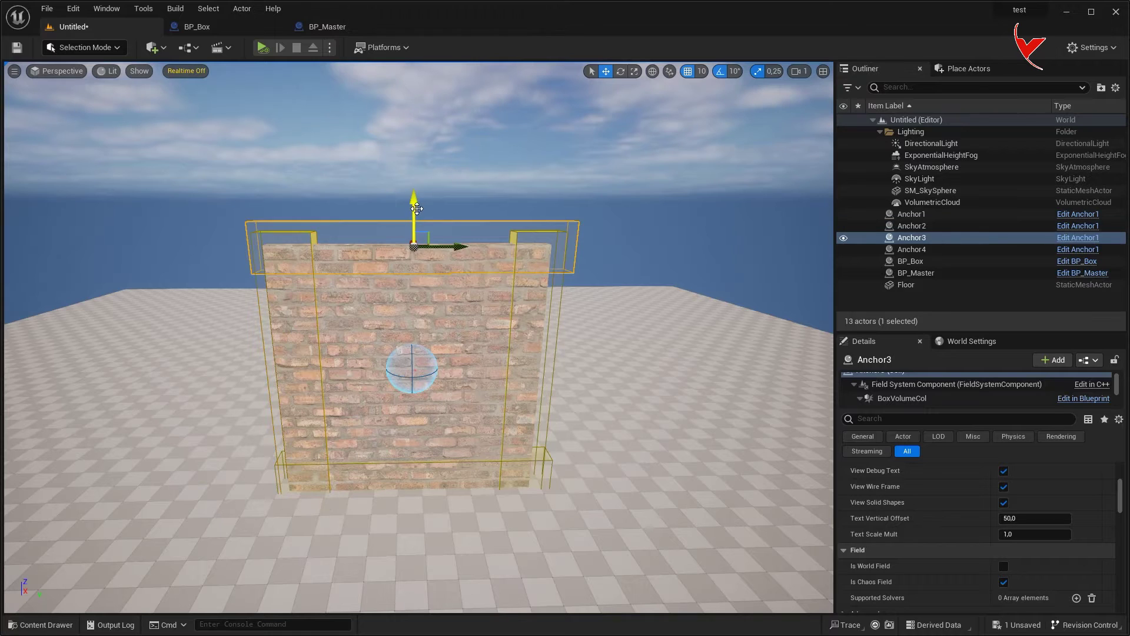
left_click(565, 354)
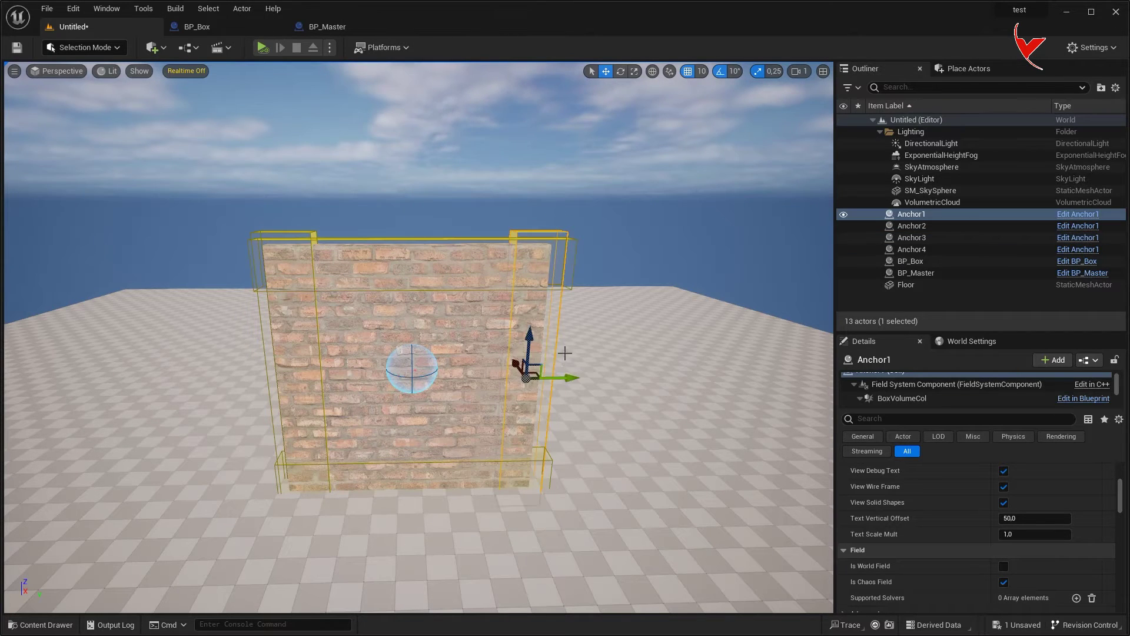
middle_click_drag(508, 416, 393, 437)
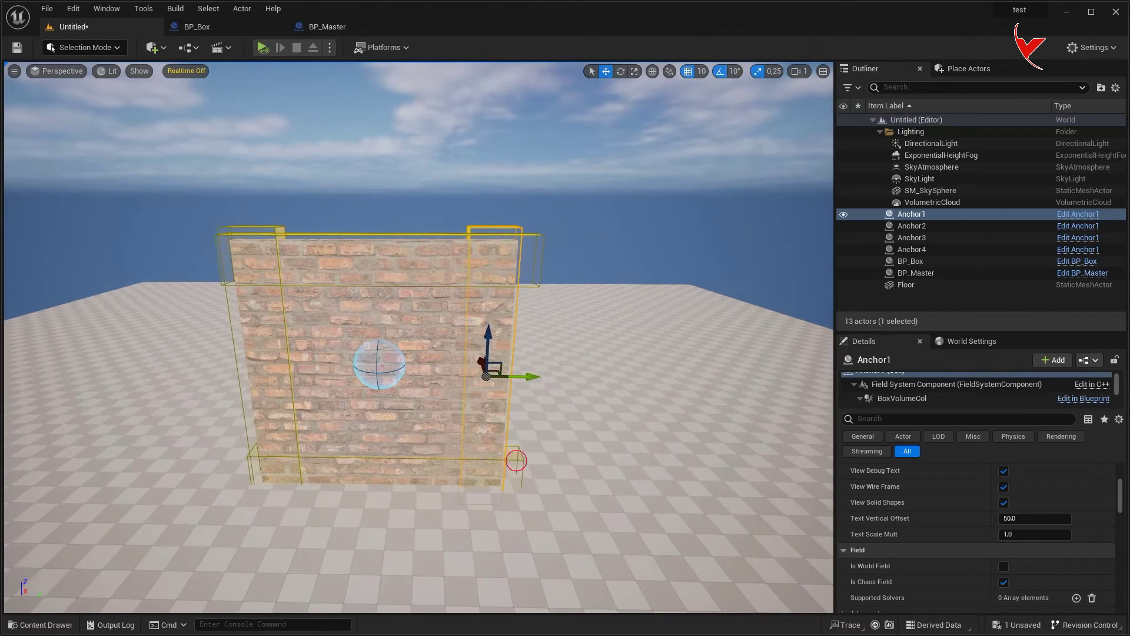
left_click(392, 438)
left_click(266, 51)
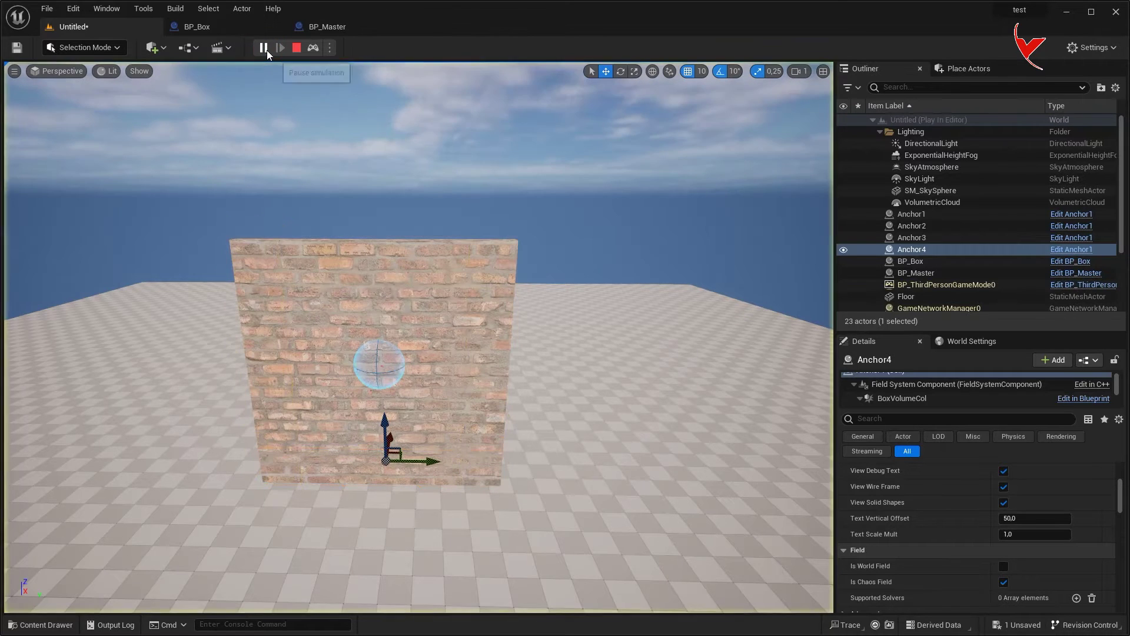
left_click(299, 50)
Step: Recompile BP_Master with Debug turned off and rerun the level without debug text
left_click(318, 29)
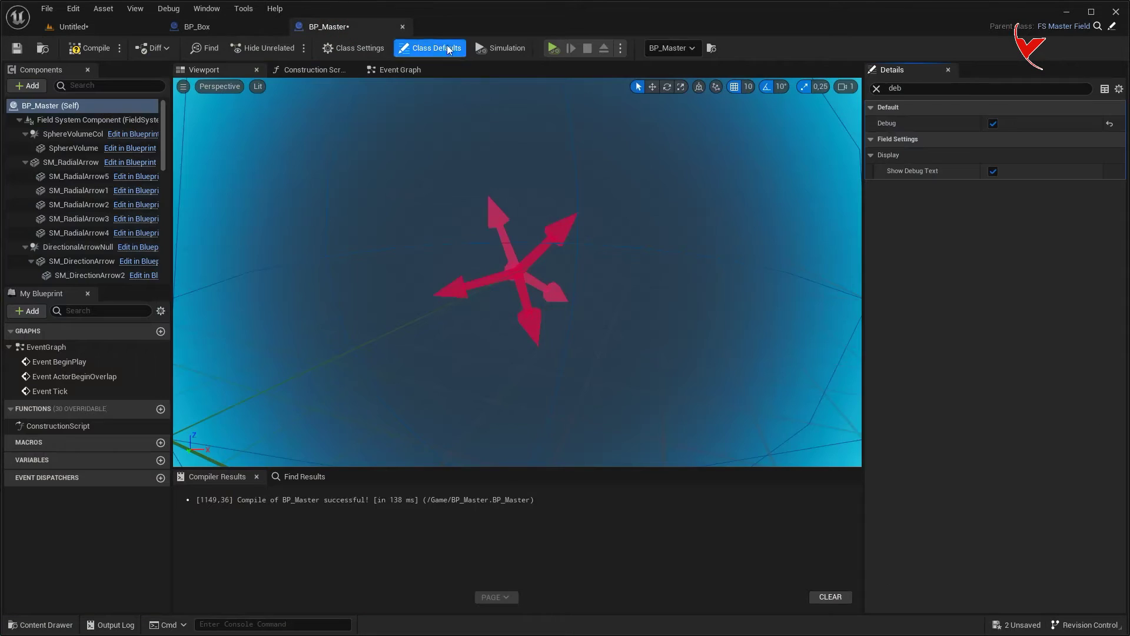
left_click(87, 49)
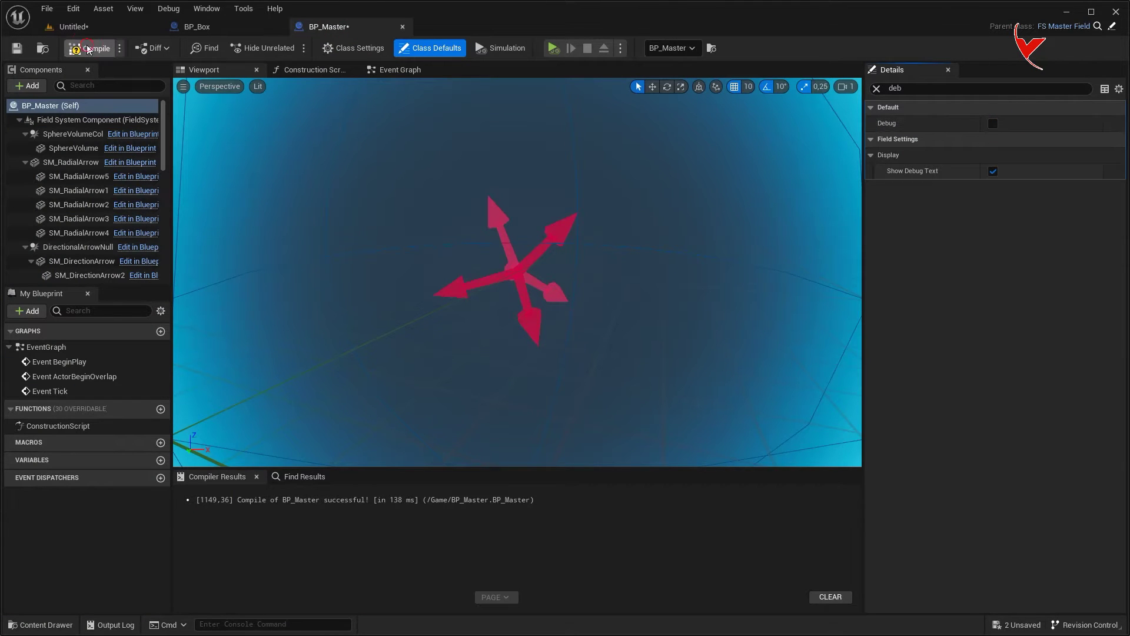
left_click(73, 27)
left_click(264, 53)
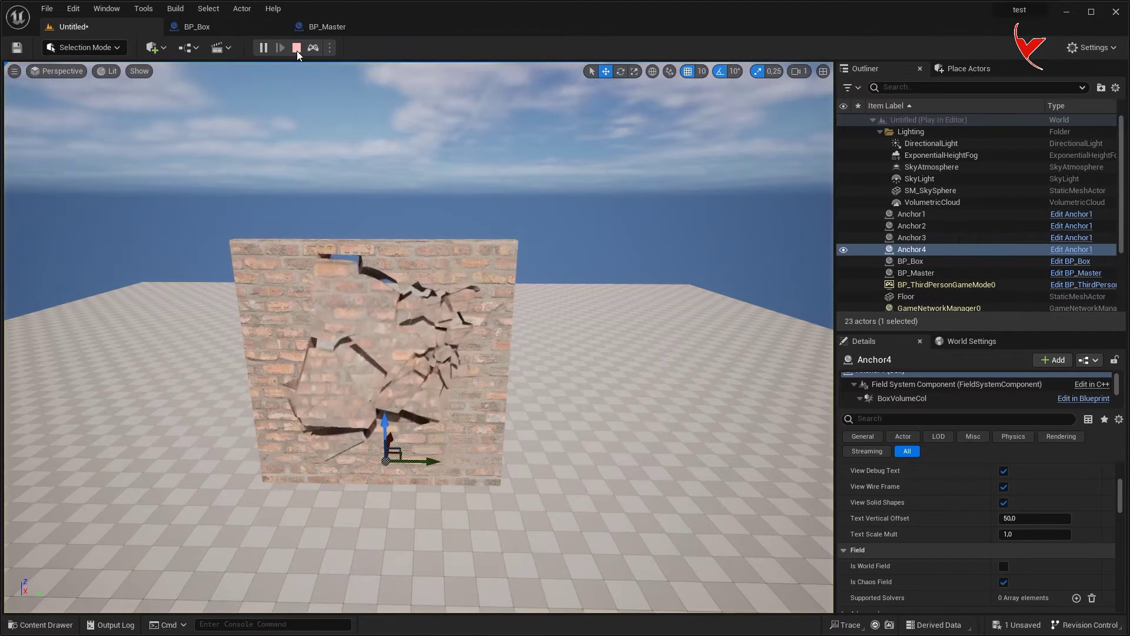
left_click(298, 50)
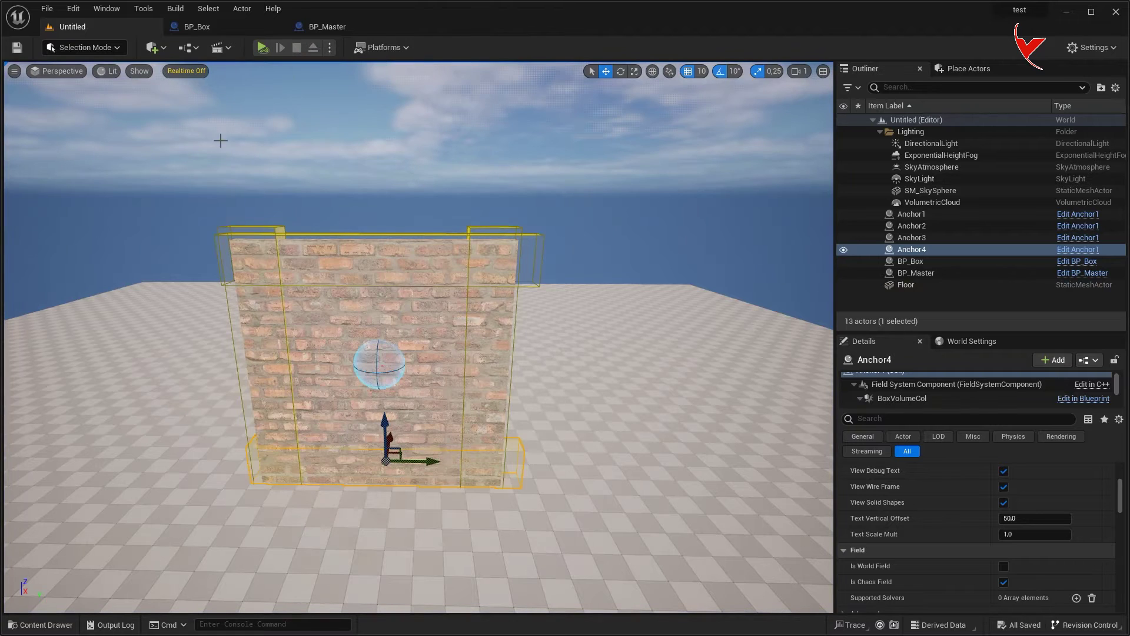
left_click_drag(427, 5, 426, 76)
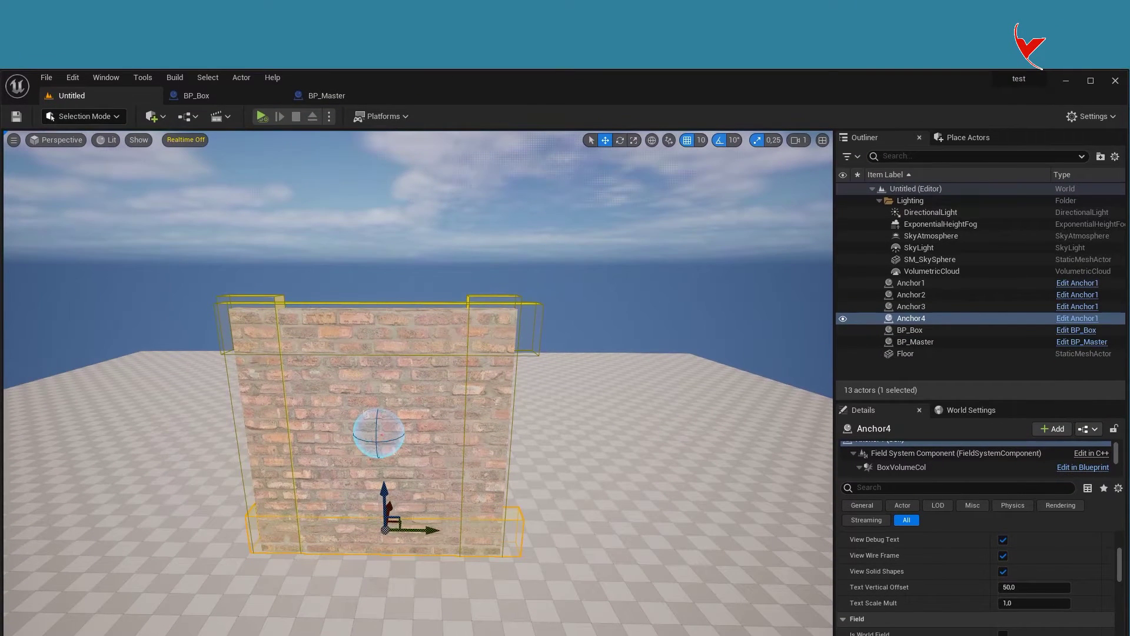
Step: Add the First Person feature pack to the project
key("ctrl+space")
left_click(50, 484)
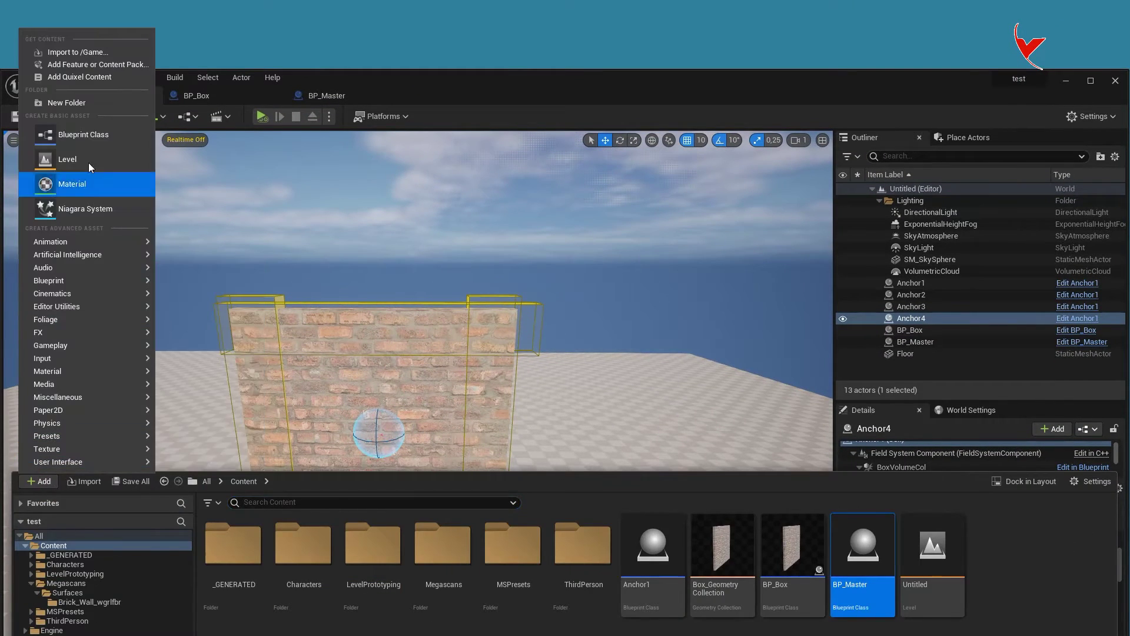
left_click(122, 69)
left_click(763, 483)
left_click(877, 176)
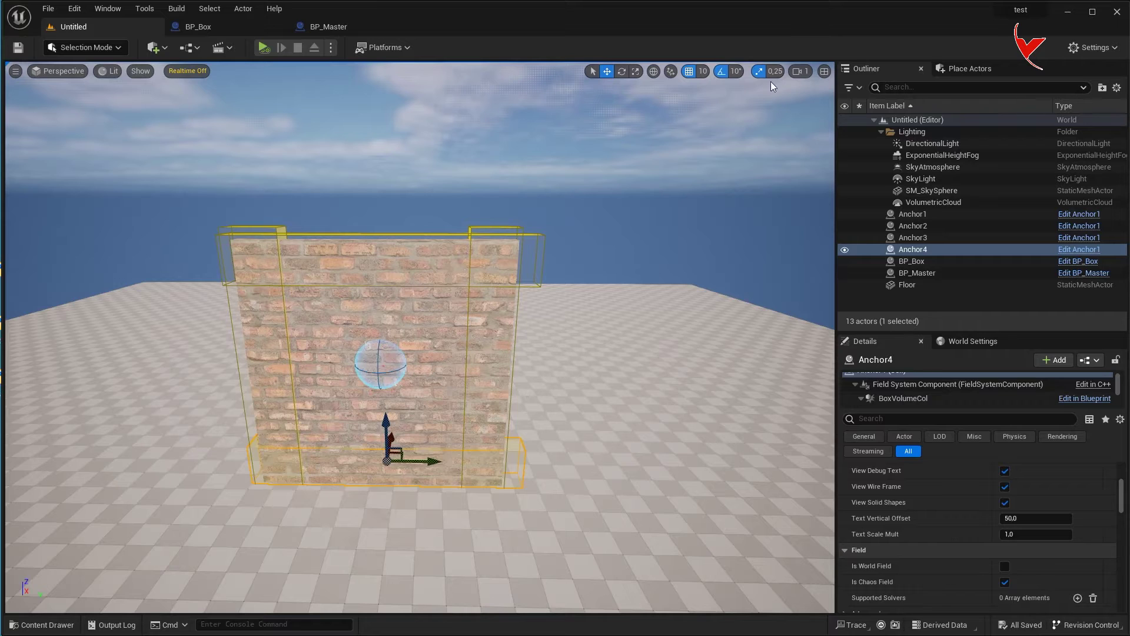
Step: Open BP_FirstPersonProjectile from FirstPerson > Blueprints
key("ctrl+space")
double_click(402, 484)
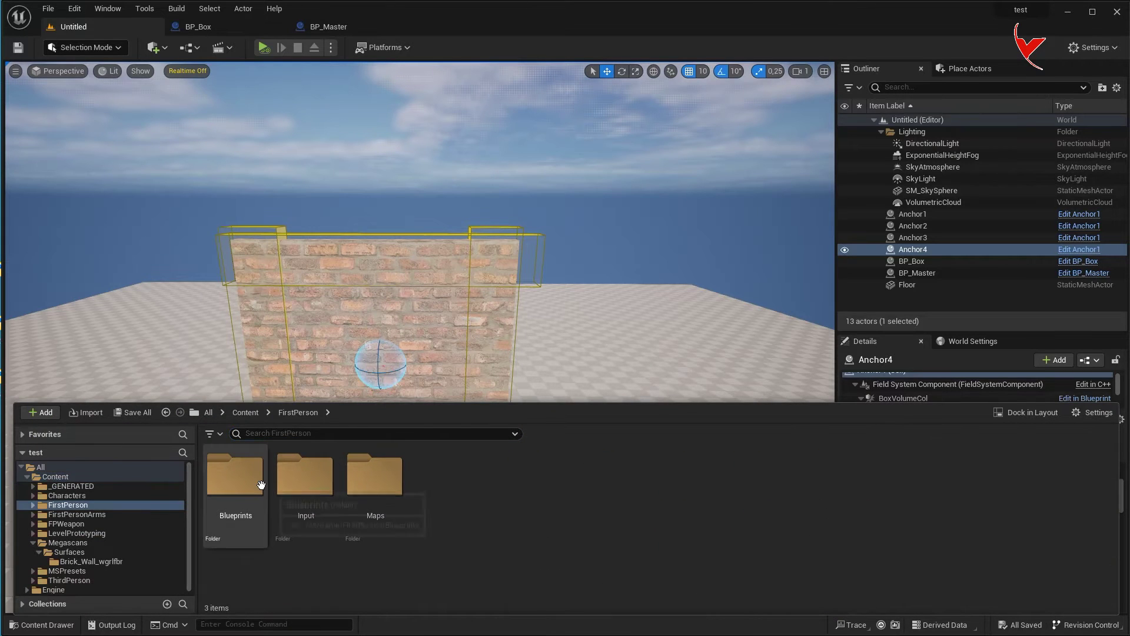
double_click(261, 485)
double_click(376, 489)
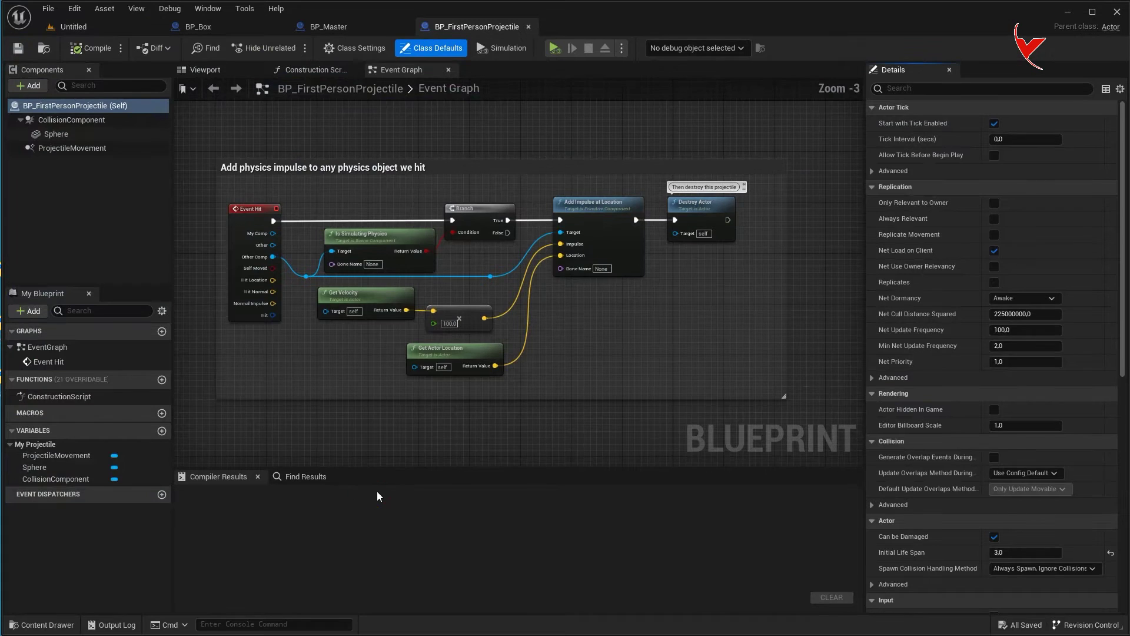
right_click_drag(460, 118, 509, 302)
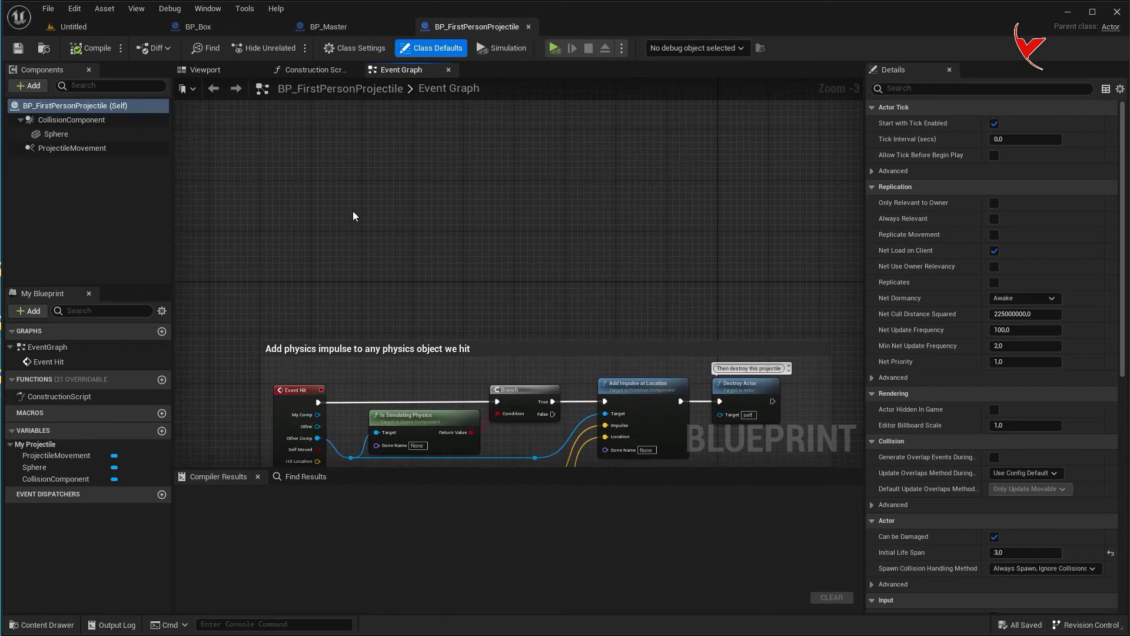
Step: Create a custom event SpawnMaster with a Vector input named Location
right_click(350, 198)
type("add custom")
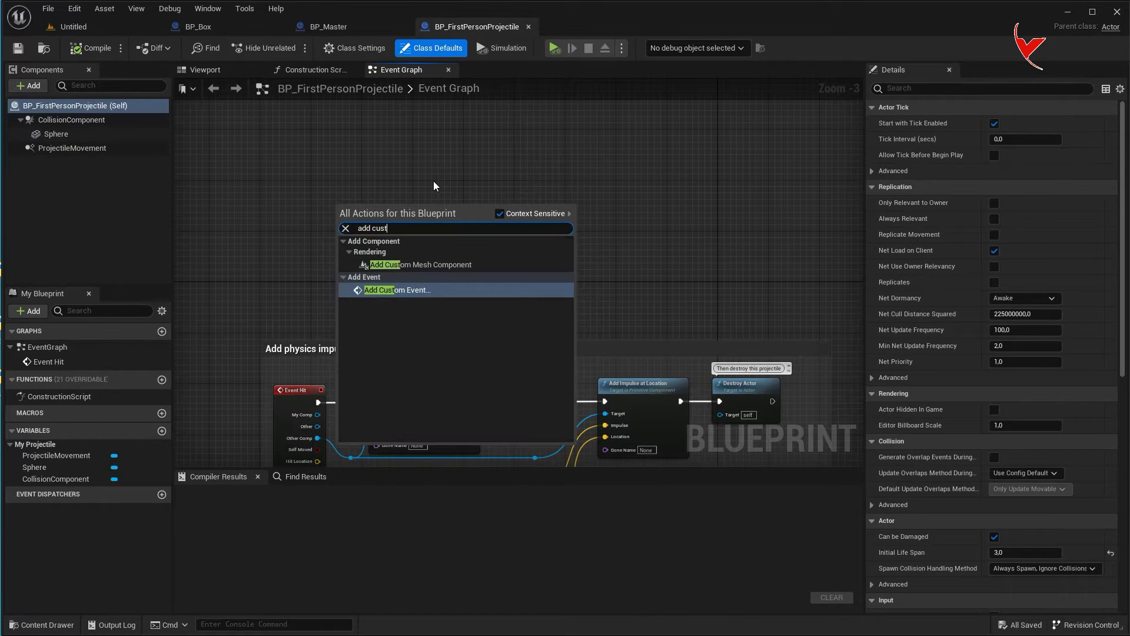
key("Return")
type("SpawnMaster")
key("Return")
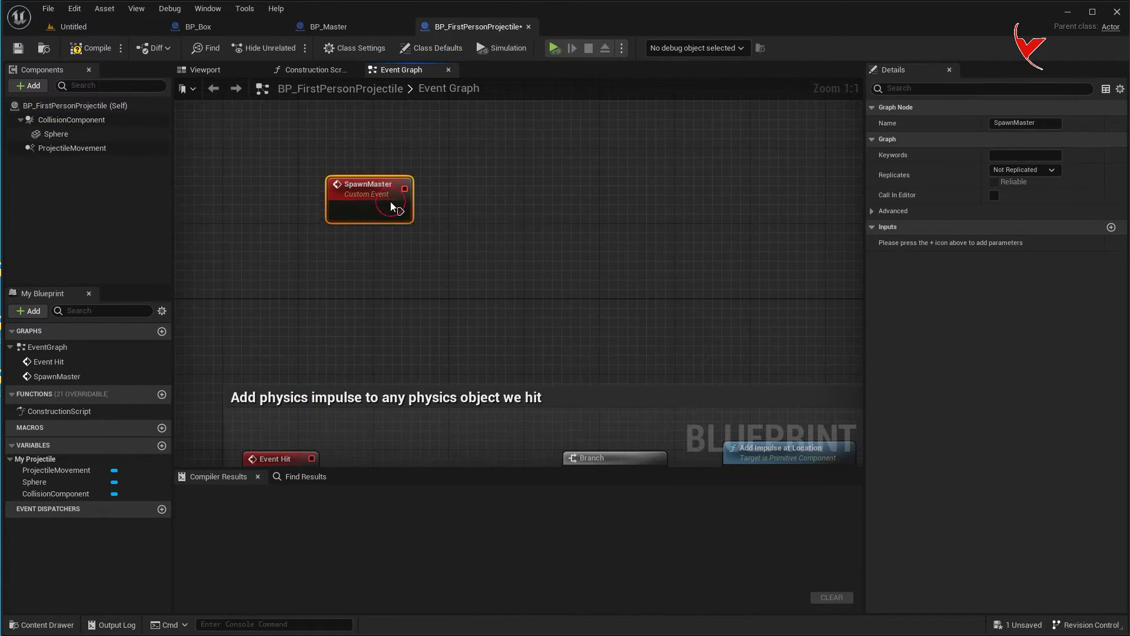
left_click(1111, 227)
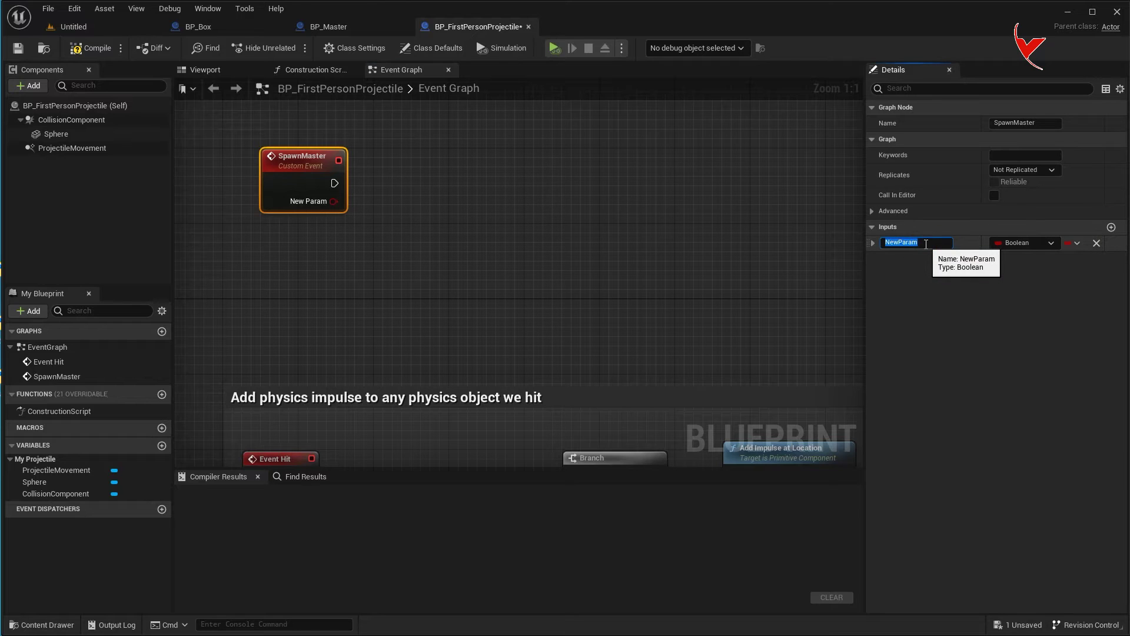
type("Location")
left_click(1024, 242)
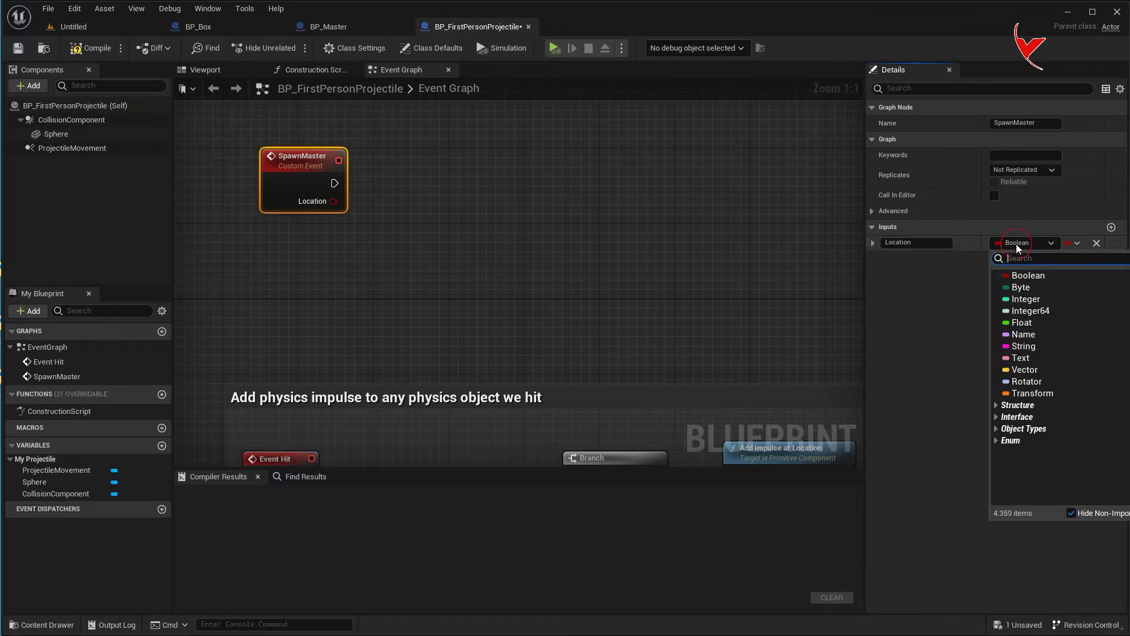
left_click(1024, 369)
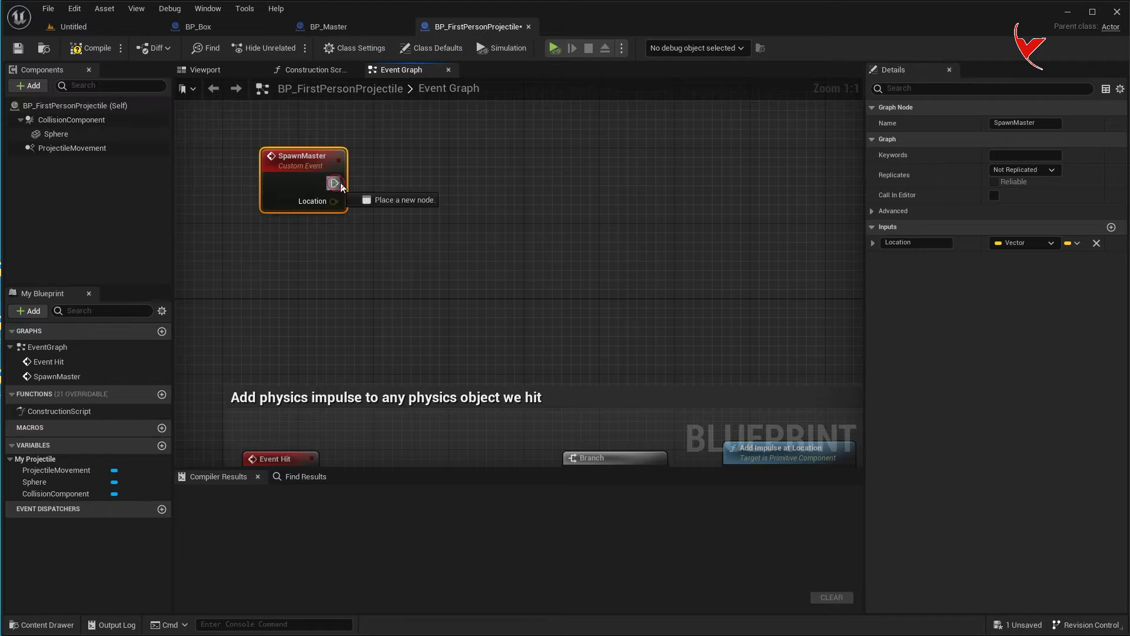
Step: Chain a Do Once node and a Spawn Actor from Class node after SpawnMaster
left_click_drag(333, 182, 444, 185)
type("do onc")
left_click(497, 368)
right_click_drag(547, 183, 493, 133)
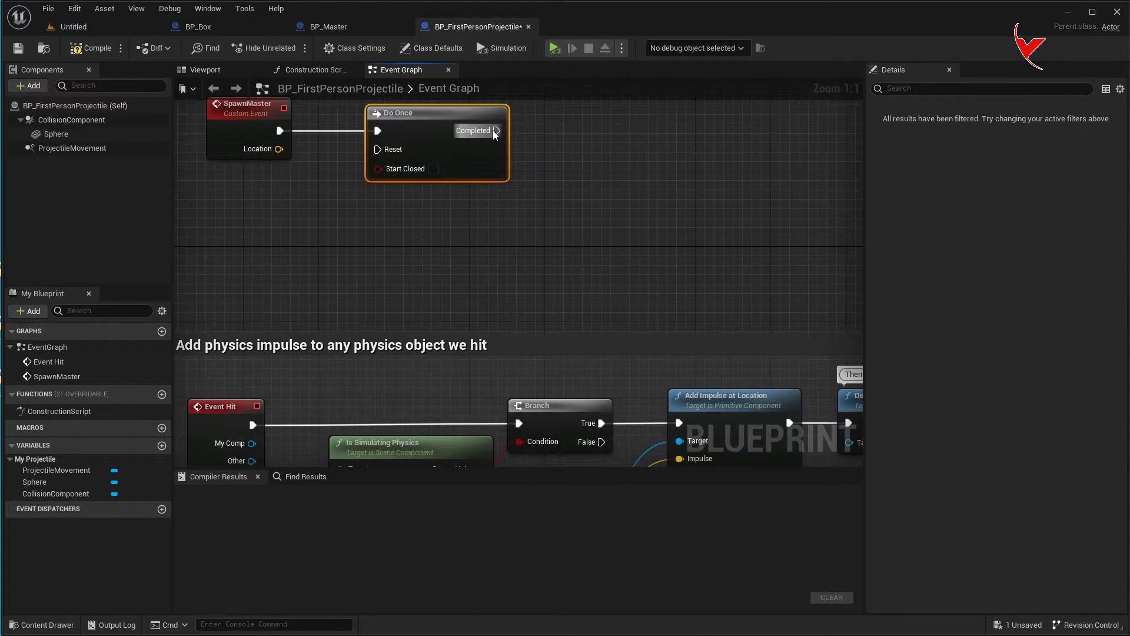
left_click_drag(499, 129, 598, 131)
type("spawn")
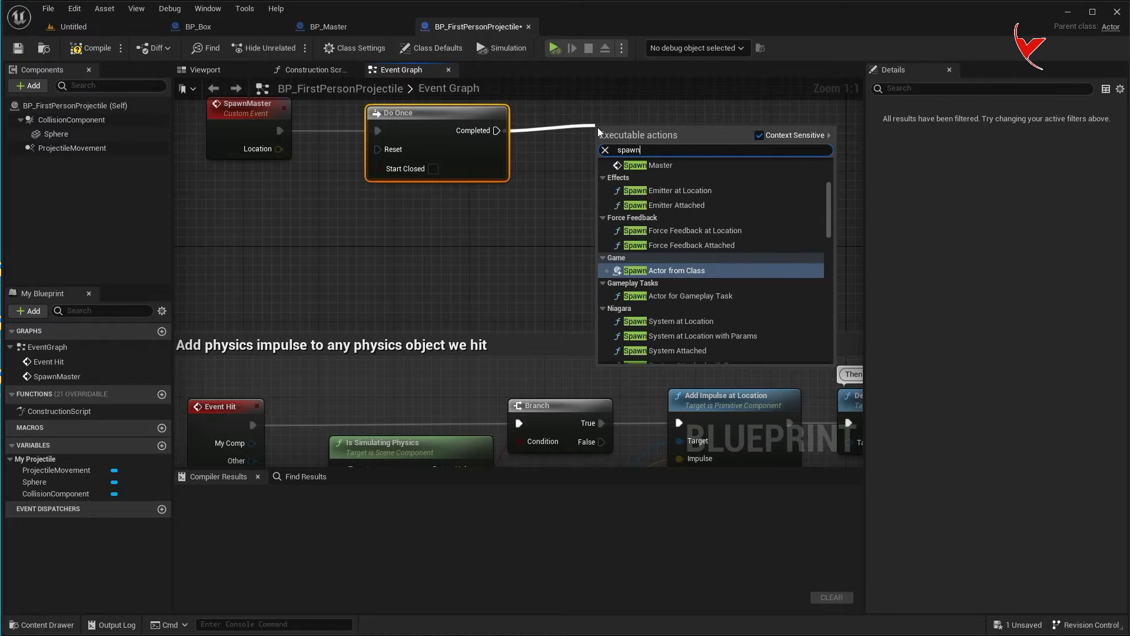
type(" actor")
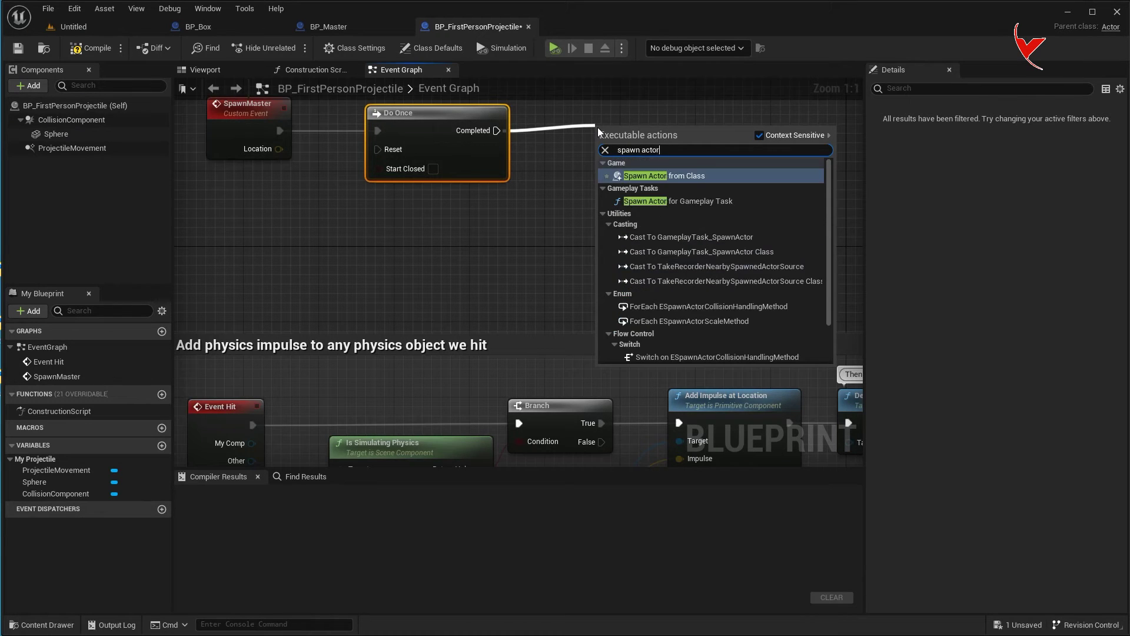
left_click(660, 176)
left_click_drag(673, 143, 672, 124)
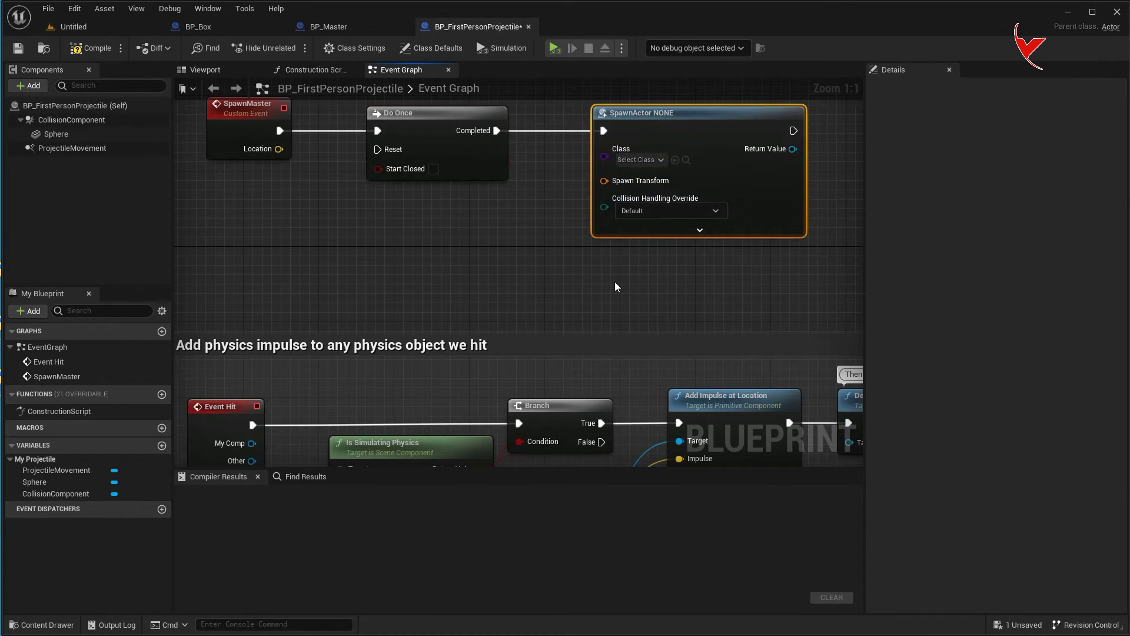
Step: Set the spawned class to BP_Master and split the Spawn Transform pin
key("ctrl+space")
left_click(245, 415)
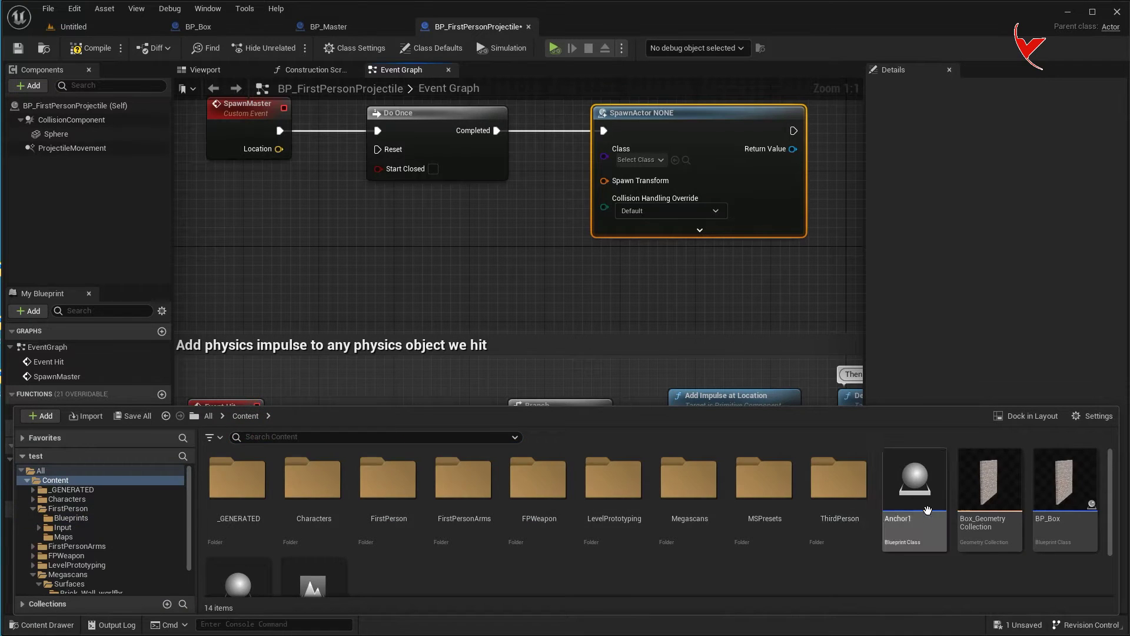
left_click(675, 160)
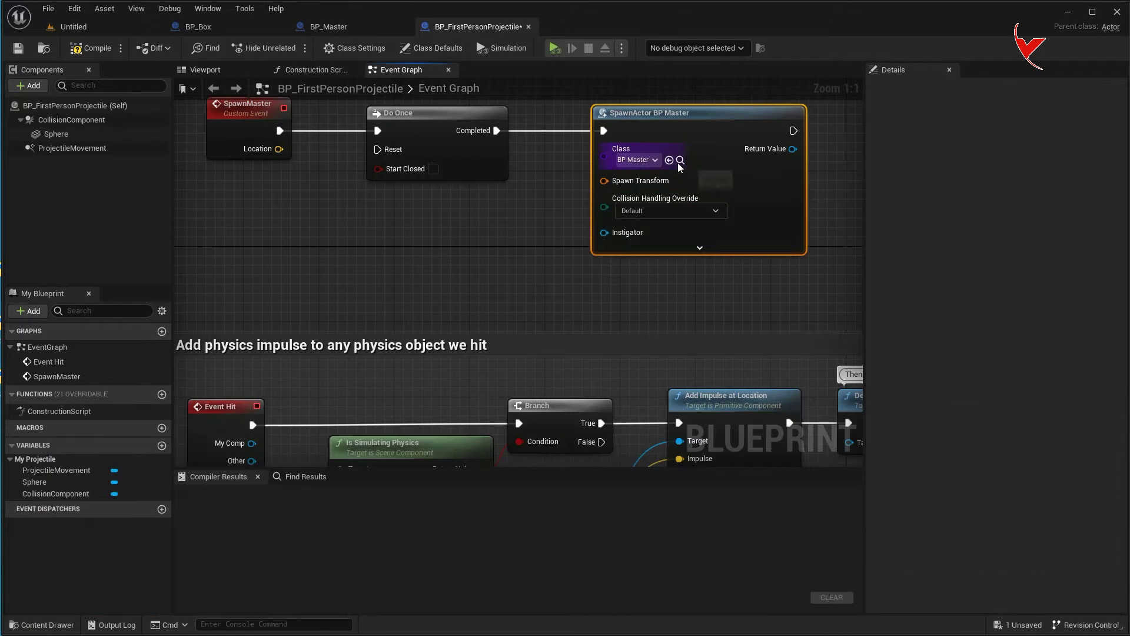
scroll(568, 236, "down", 3)
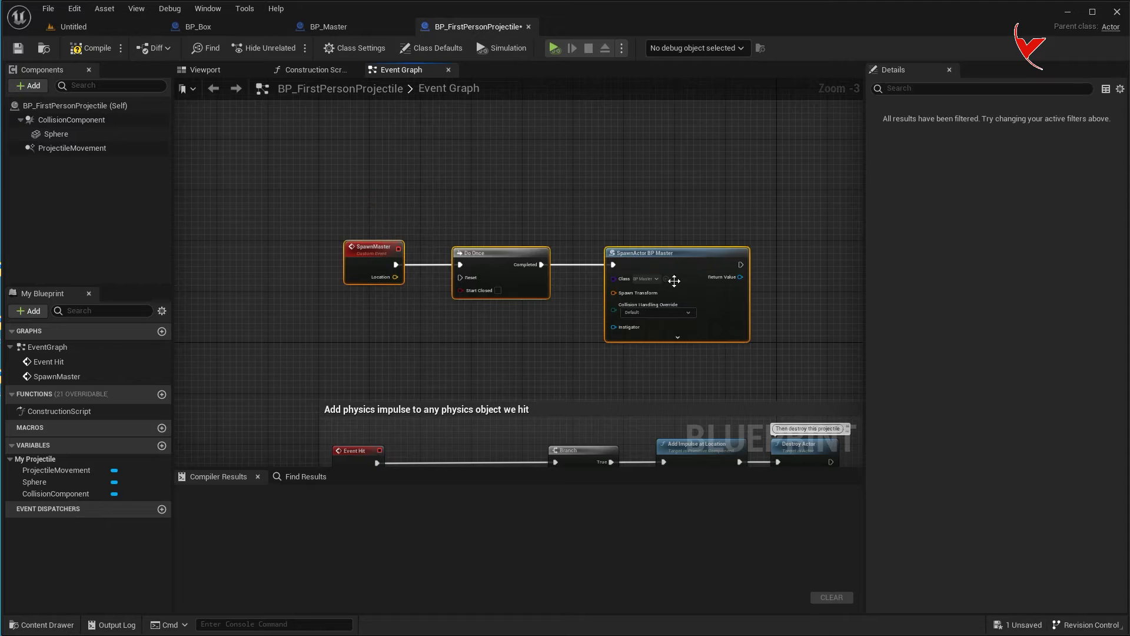
left_click_drag(675, 280, 675, 143)
right_click_drag(622, 185, 606, 289)
scroll(606, 289, "up", 3)
right_click(606, 289)
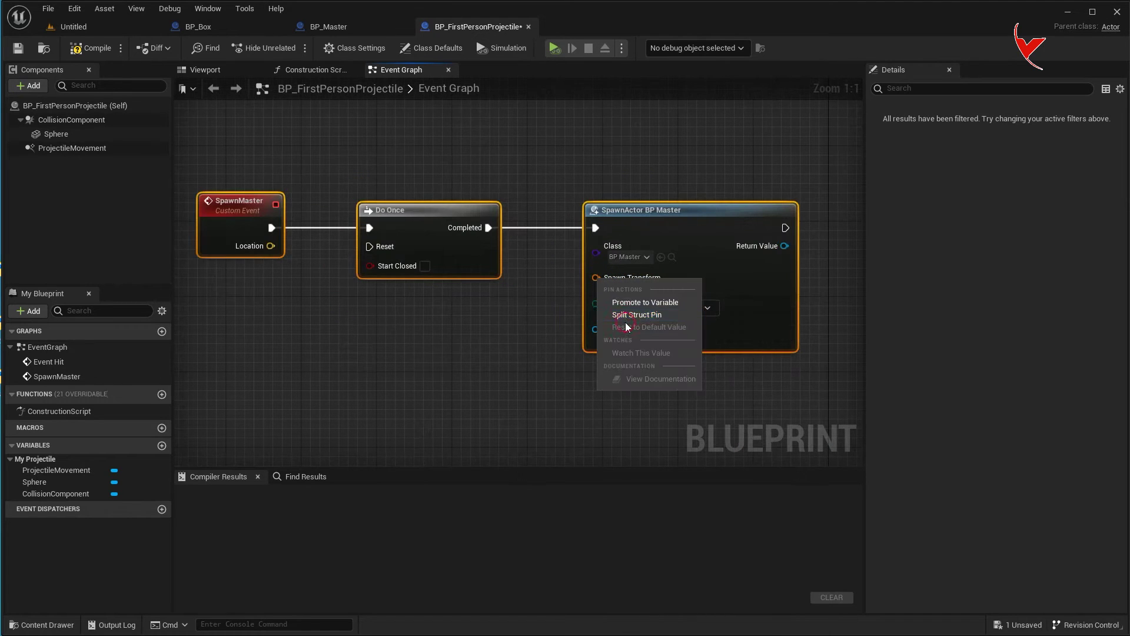
left_click(626, 323)
Step: Wire SpawnMaster's Location into Spawn Transform Location through a reroute point
left_click_drag(271, 245, 596, 285)
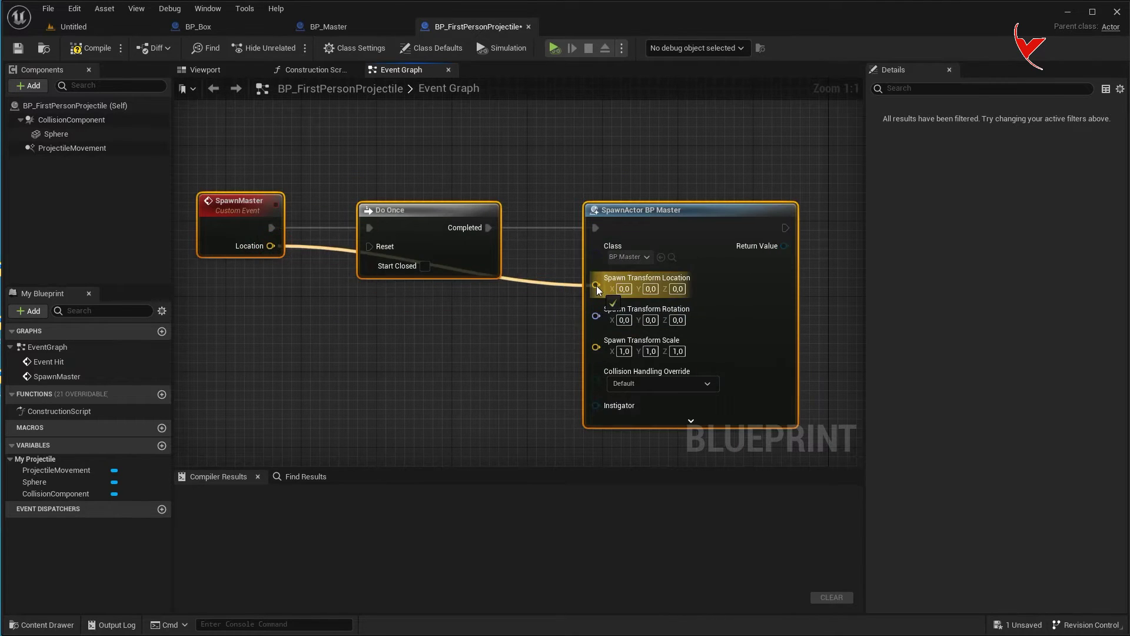
left_click(325, 246)
double_click(325, 246)
left_click_drag(324, 247, 322, 296)
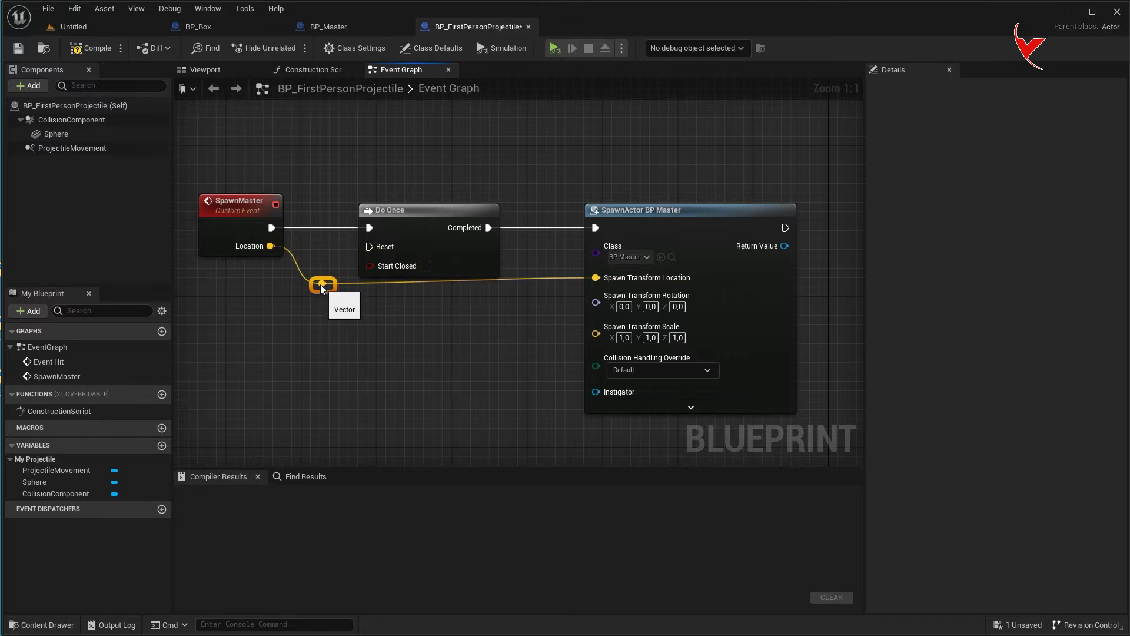
left_click(259, 210)
Step: Call Spawn Master from Event Hit, feeding Hit Location into its Location
right_click_drag(398, 324, 500, 273)
scroll(607, 174, "down", 4)
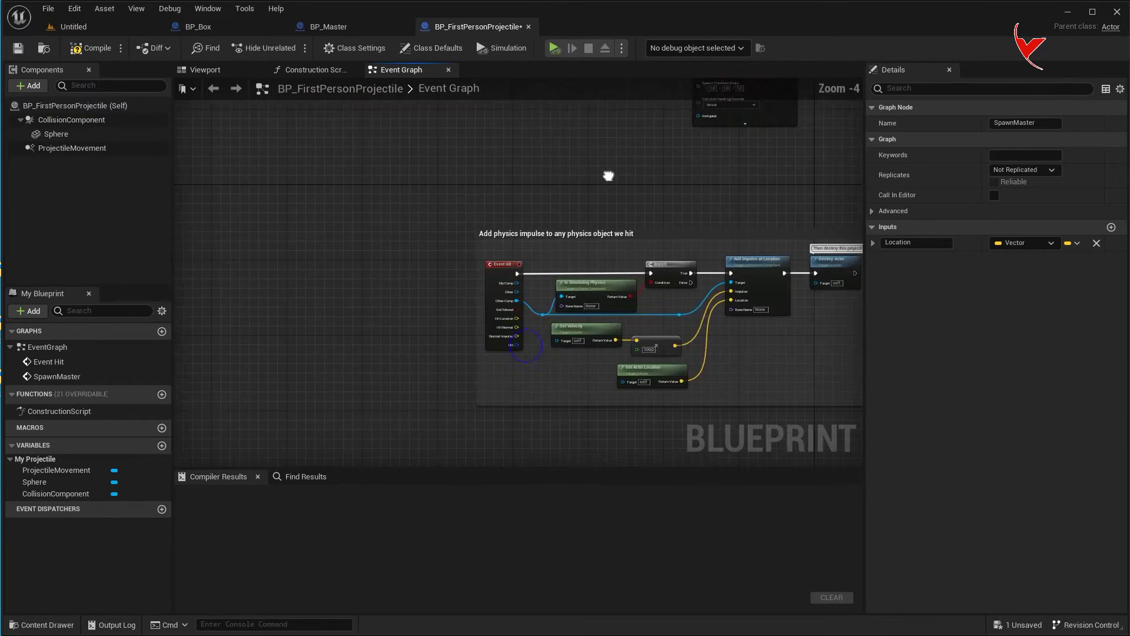
scroll(488, 278, "up", 2)
left_click_drag(493, 273, 323, 273)
scroll(511, 244, "up", 2)
mouse_move(512, 244)
left_mouse_down()
mouse_move(342, 244)
mouse_move(482, 234)
left_mouse_up()
type("spawn")
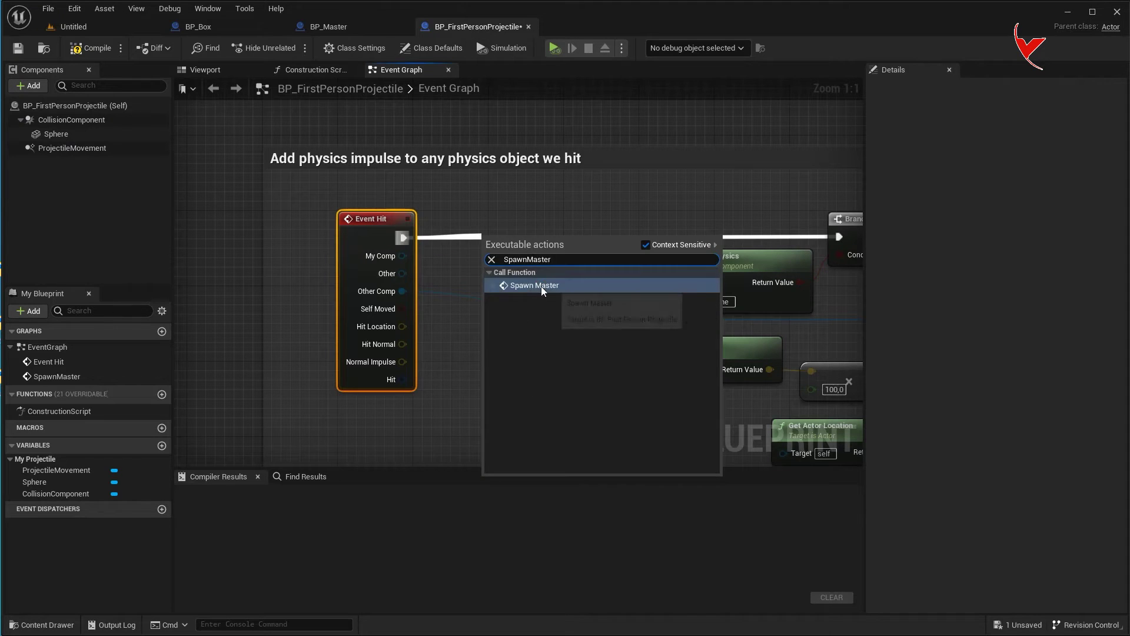
left_click(542, 286)
left_click_drag(402, 326, 500, 274)
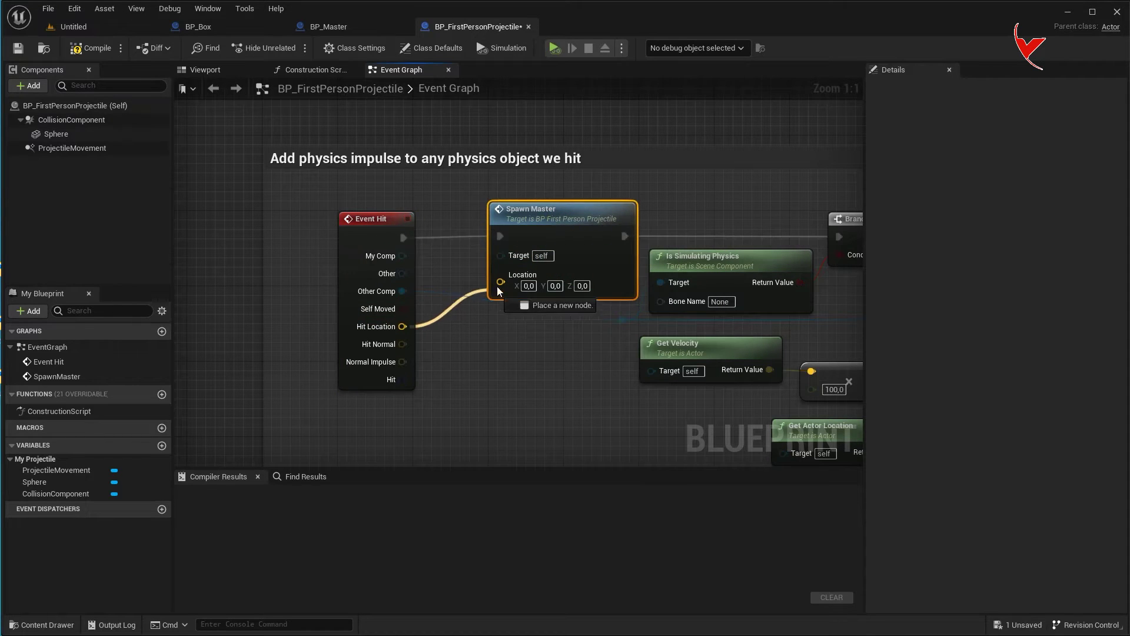
left_click(529, 27)
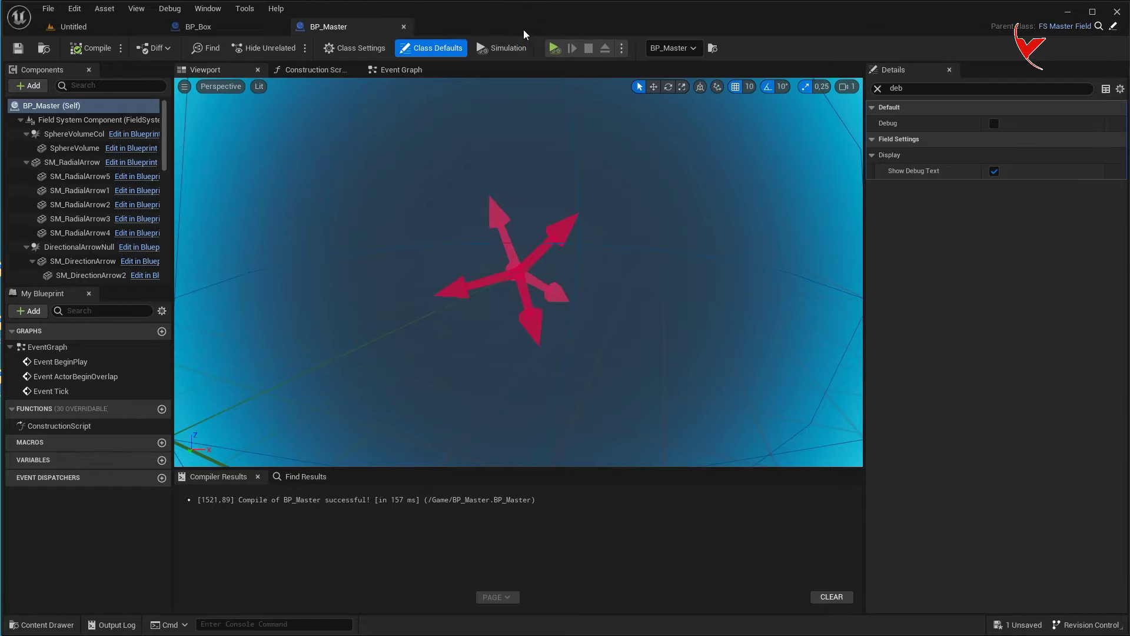
Step: Set the level's GameMode Override to the first-person game mode
left_click(99, 28)
left_click(968, 342)
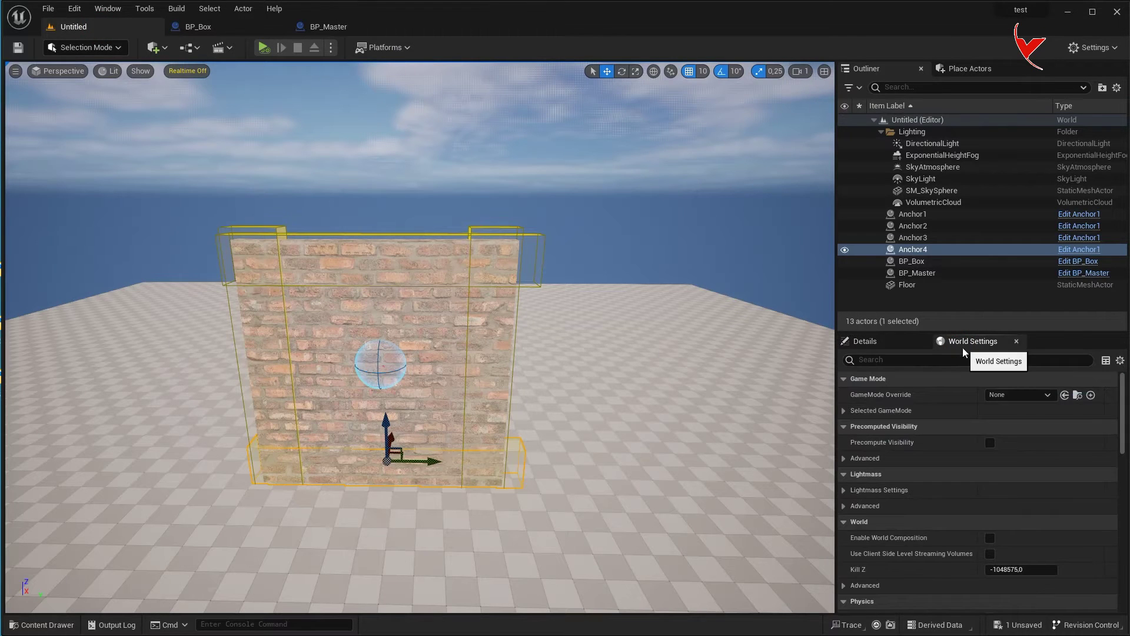
left_click(1001, 395)
left_click(1028, 445)
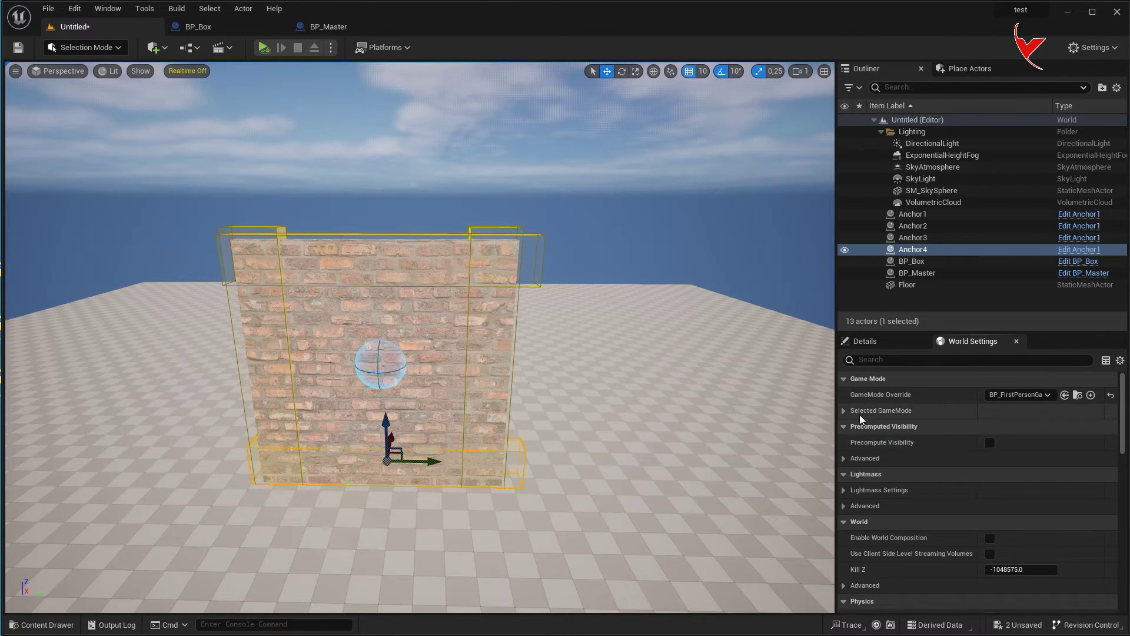
left_click(974, 411)
Step: Place a Player Start on the floor slab
left_click(968, 68)
type("player")
left_click_drag(900, 115, 545, 512)
scroll(507, 482, "down", 4)
scroll(497, 453, "down", 3)
scroll(487, 424, "down", 3)
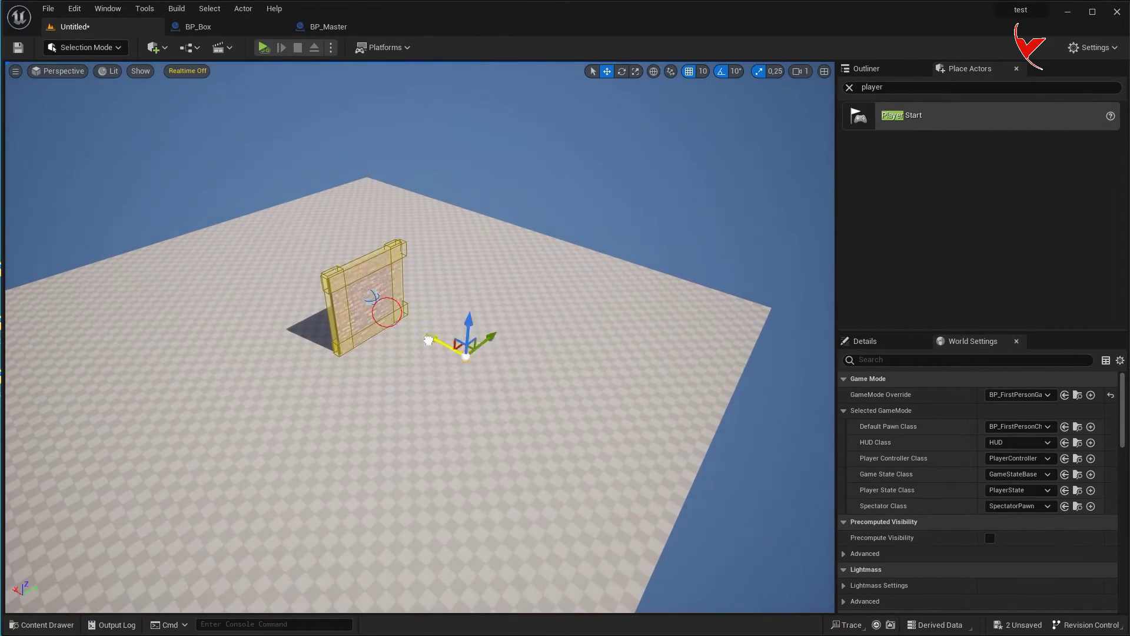
left_click(387, 313)
key("f")
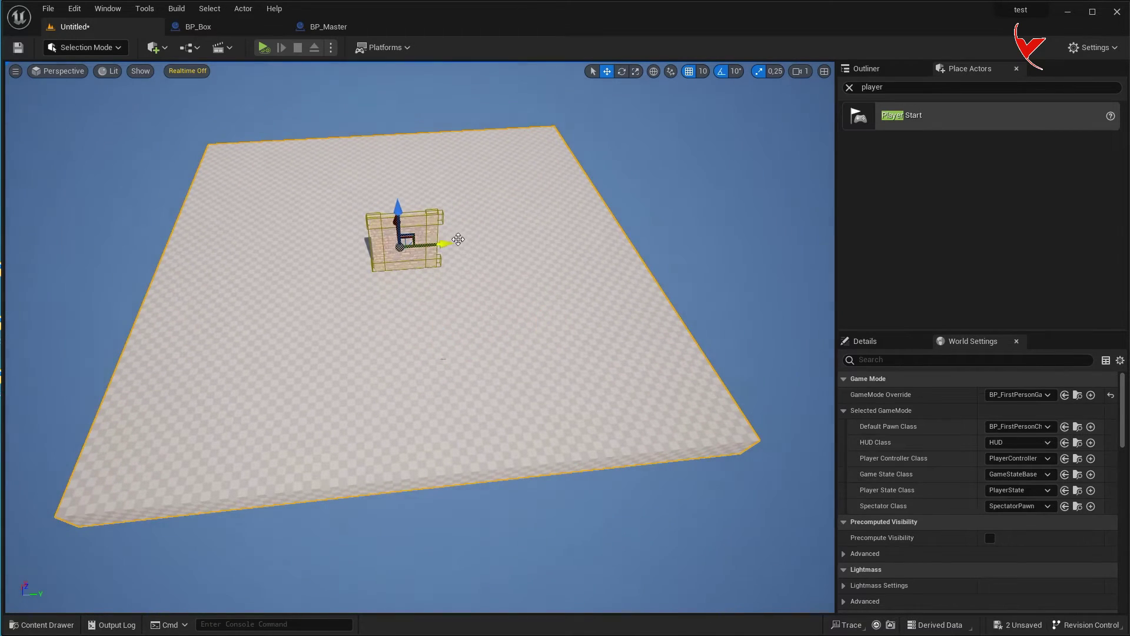
left_click_drag(521, 246, 619, 247)
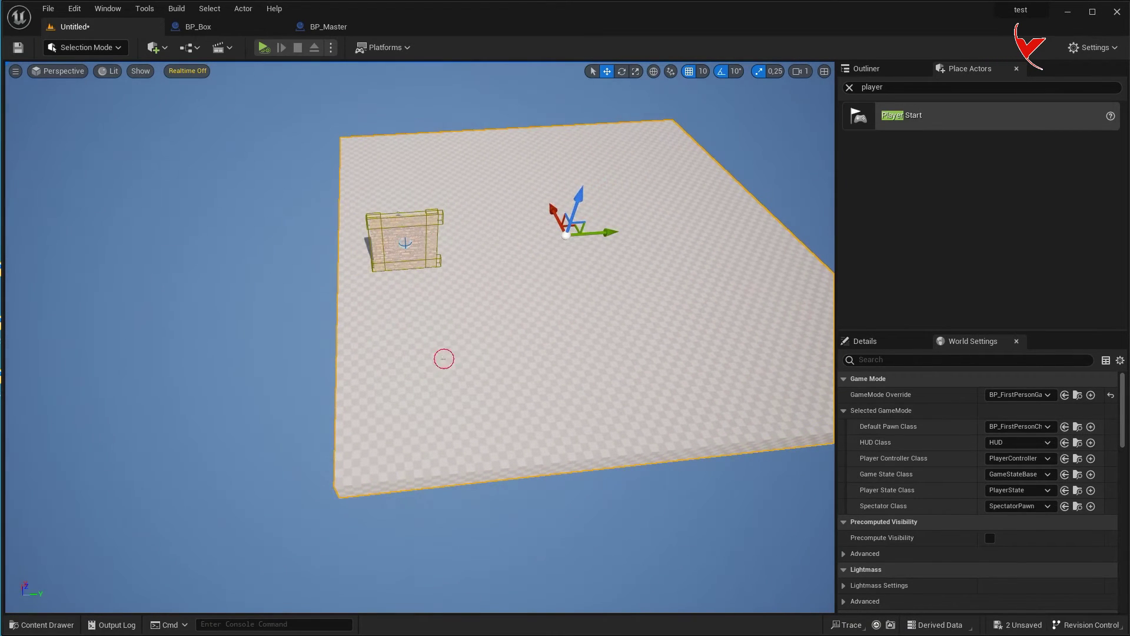
key("f")
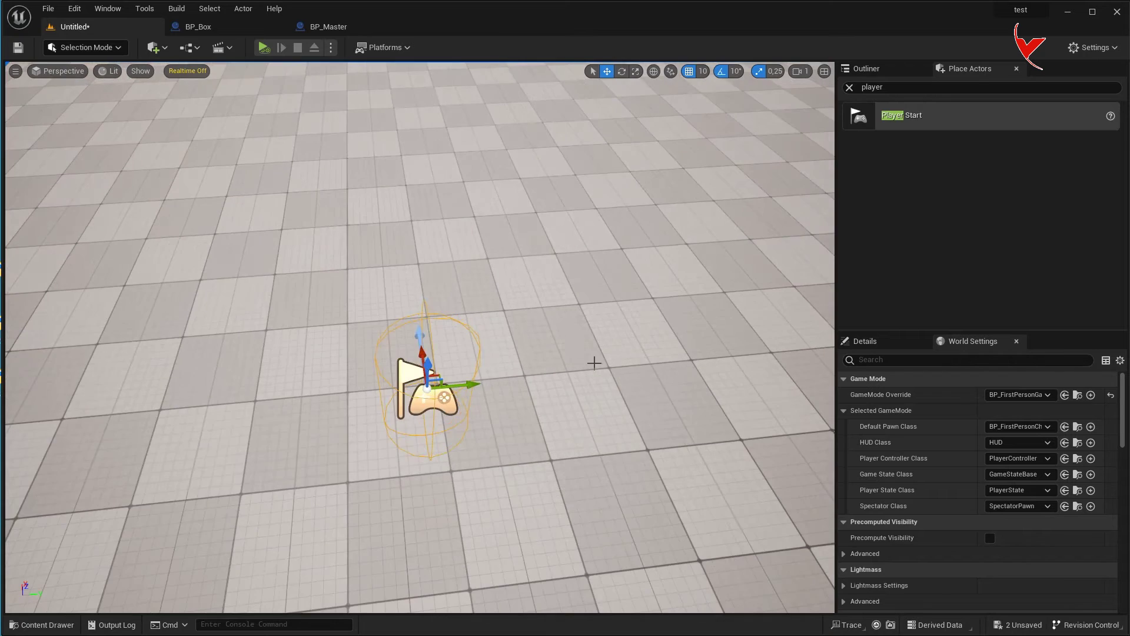
right_click_drag(593, 360, 578, 344)
Step: Place BP_Pickup_Rifle on the floor near the Player Start
key("ctrl+space")
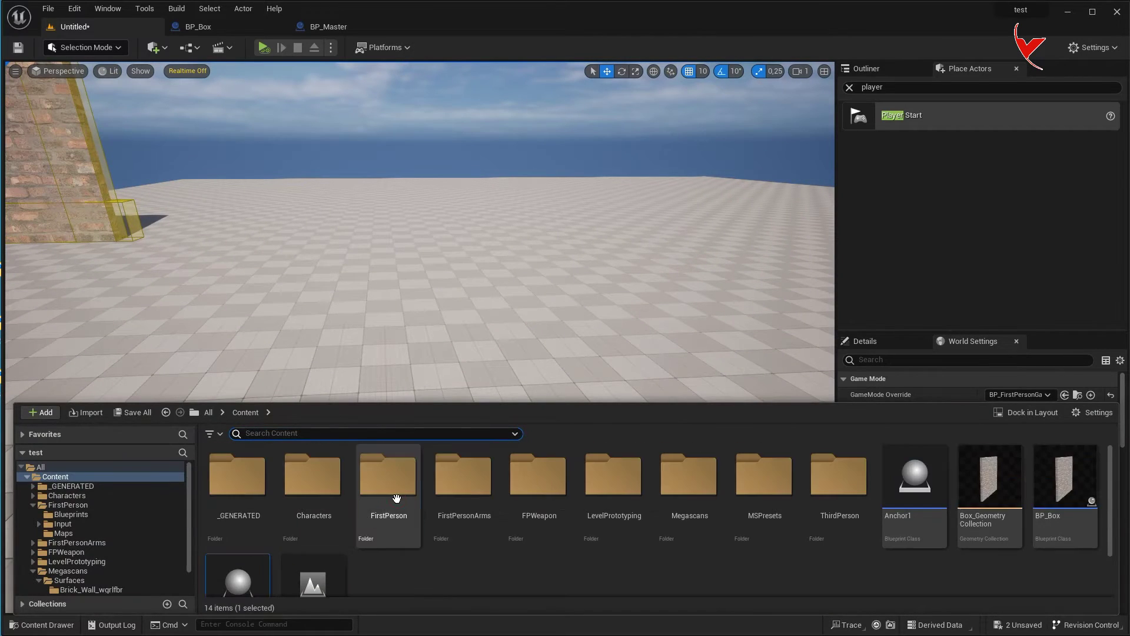
double_click(388, 468)
double_click(236, 474)
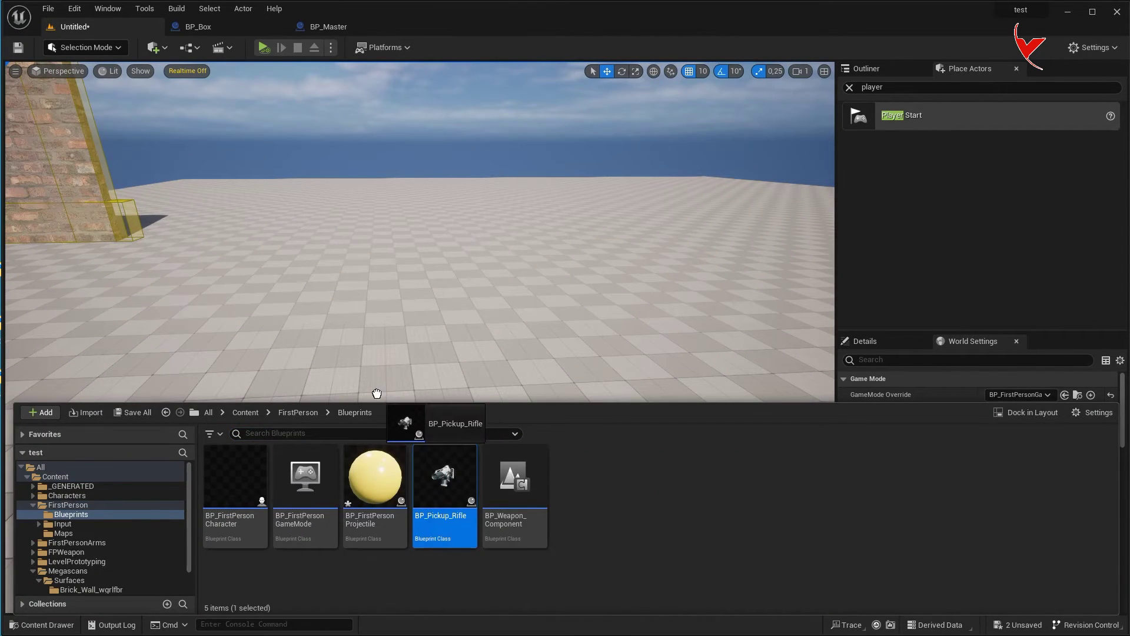
left_click_drag(433, 482, 392, 392)
right_click_drag(391, 391, 362, 435)
key("ctrl+space")
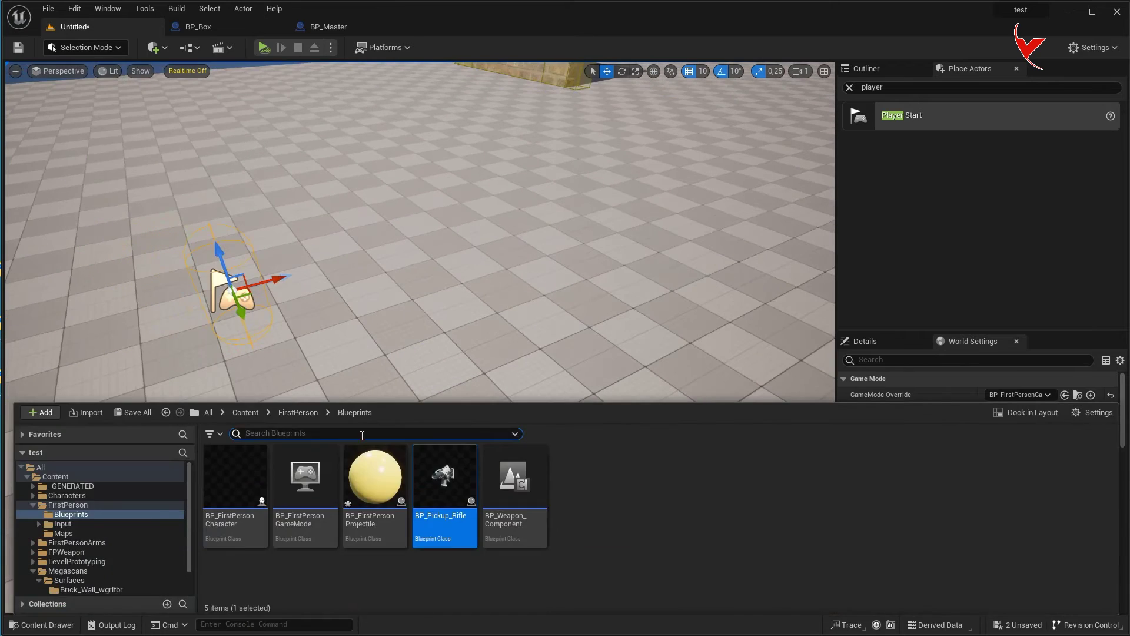
left_click_drag(360, 346, 354, 288)
left_click(330, 47)
left_click(376, 83)
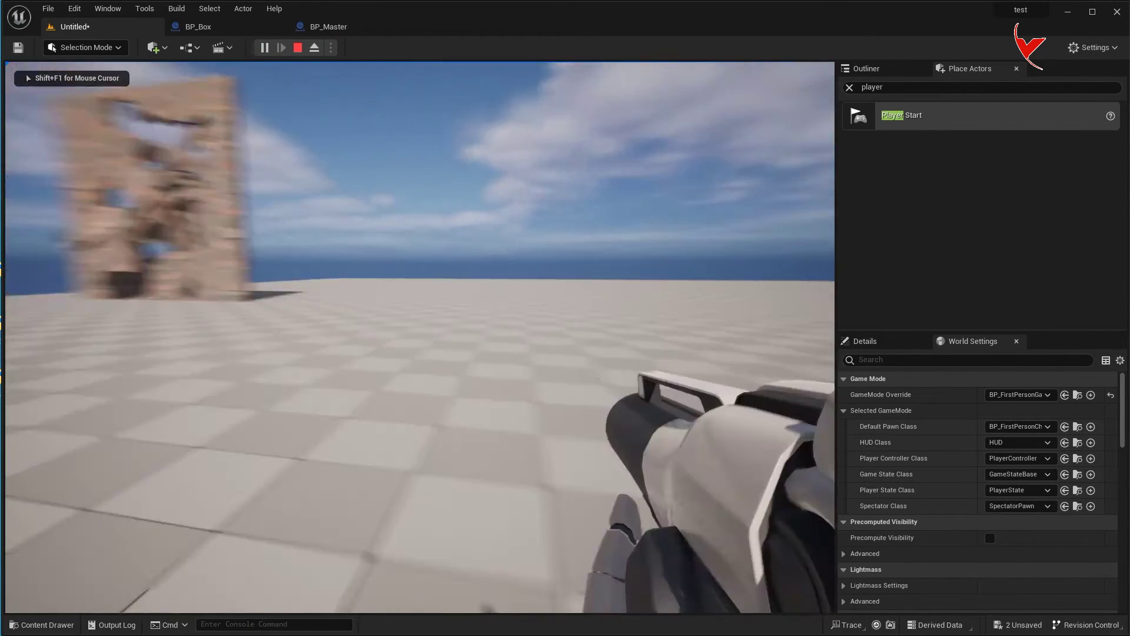
key("Escape")
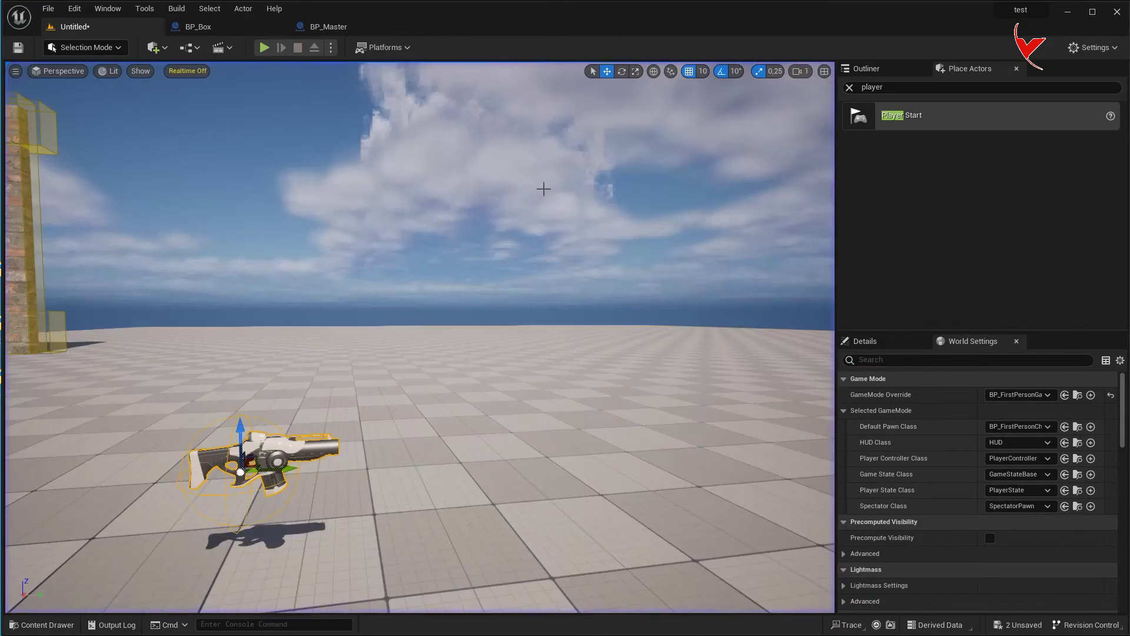
left_click_drag(543, 188, 395, 273)
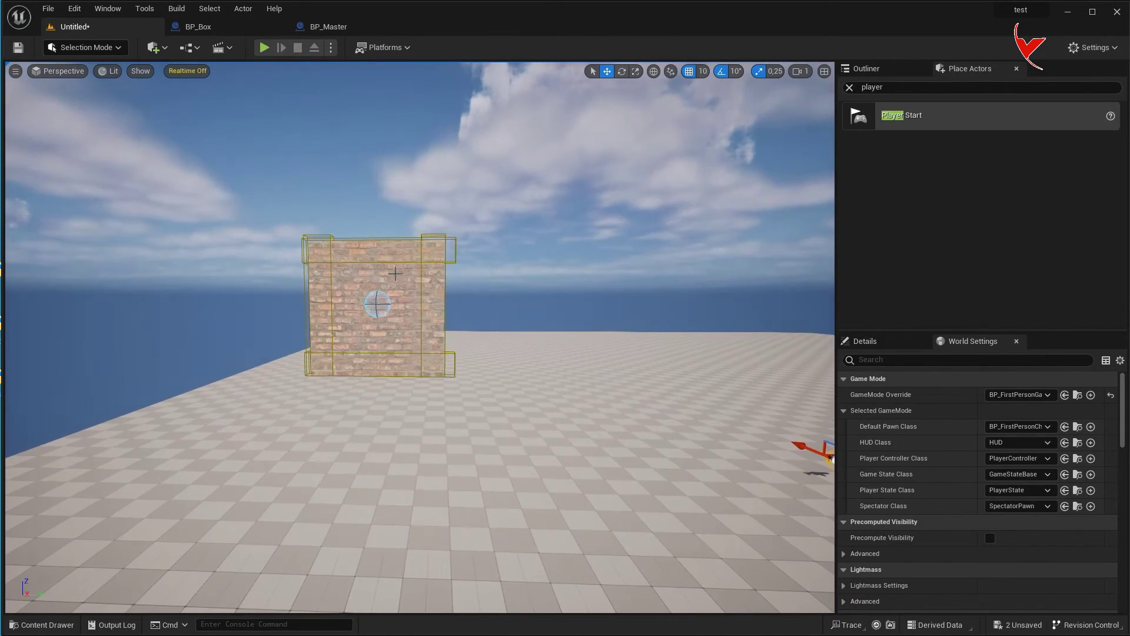
left_click(849, 88)
left_click(857, 69)
Step: Duplicate the wall with its anchors (Anchor1 through BP_Box) beside the original
left_click(906, 214)
left_click(912, 262, "shift")
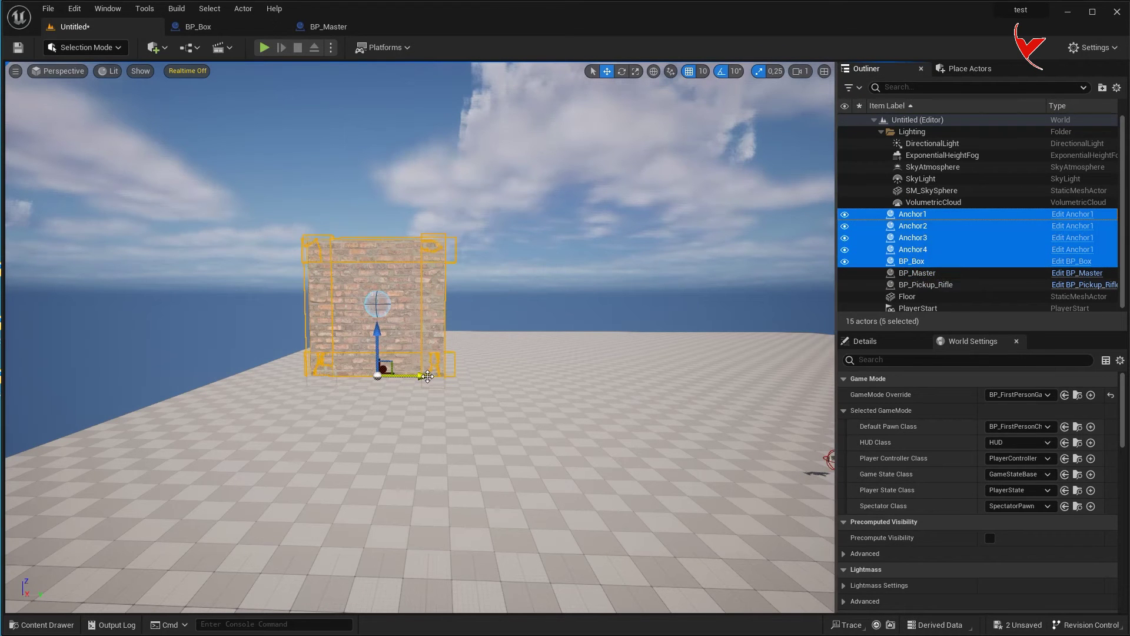
left_click_drag(427, 376, 759, 390, "alt")
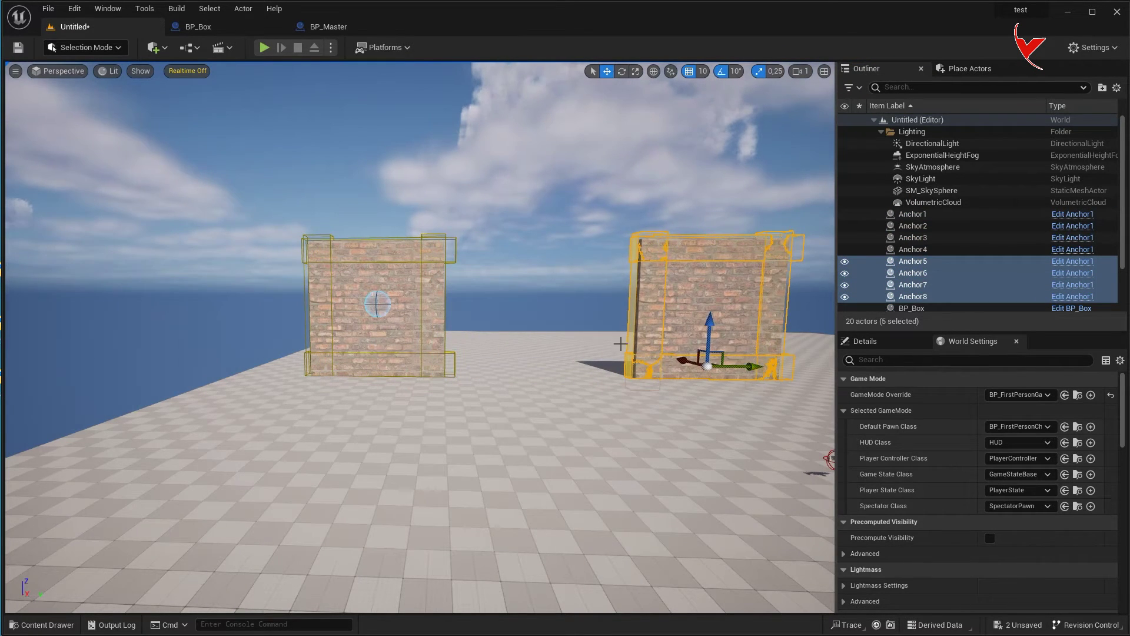
right_click_drag(646, 351, 516, 316)
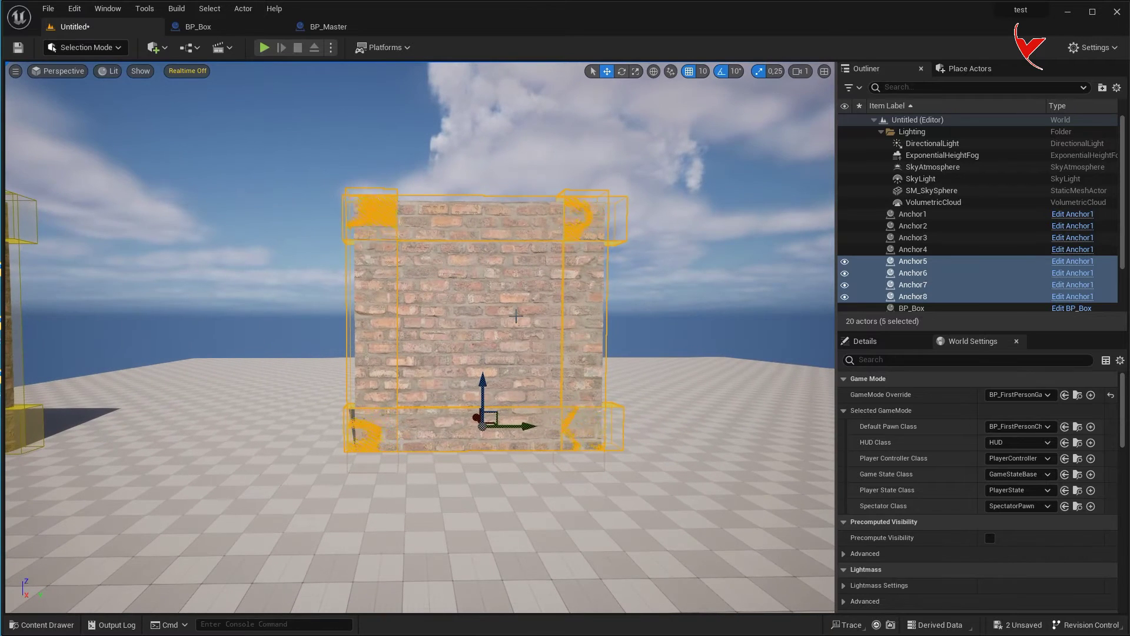
Step: Reset BP_Box2's GeometryCollection Initialization Fields and add four entries
left_click(516, 316)
left_click(920, 398)
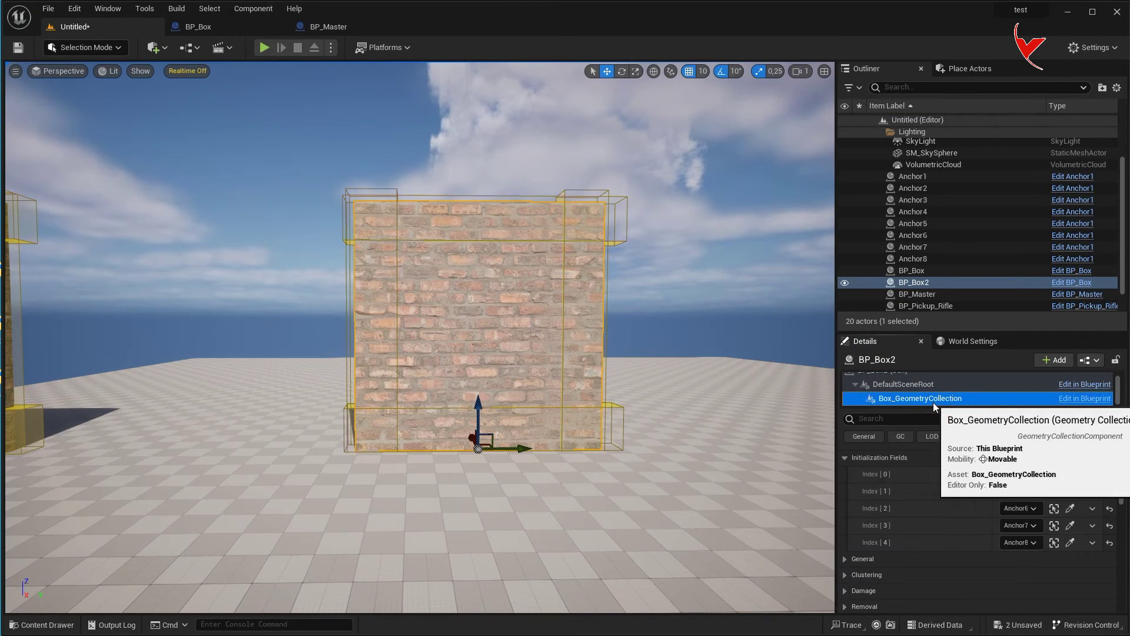
left_click(1110, 460)
left_click(1078, 457)
left_click(1077, 458)
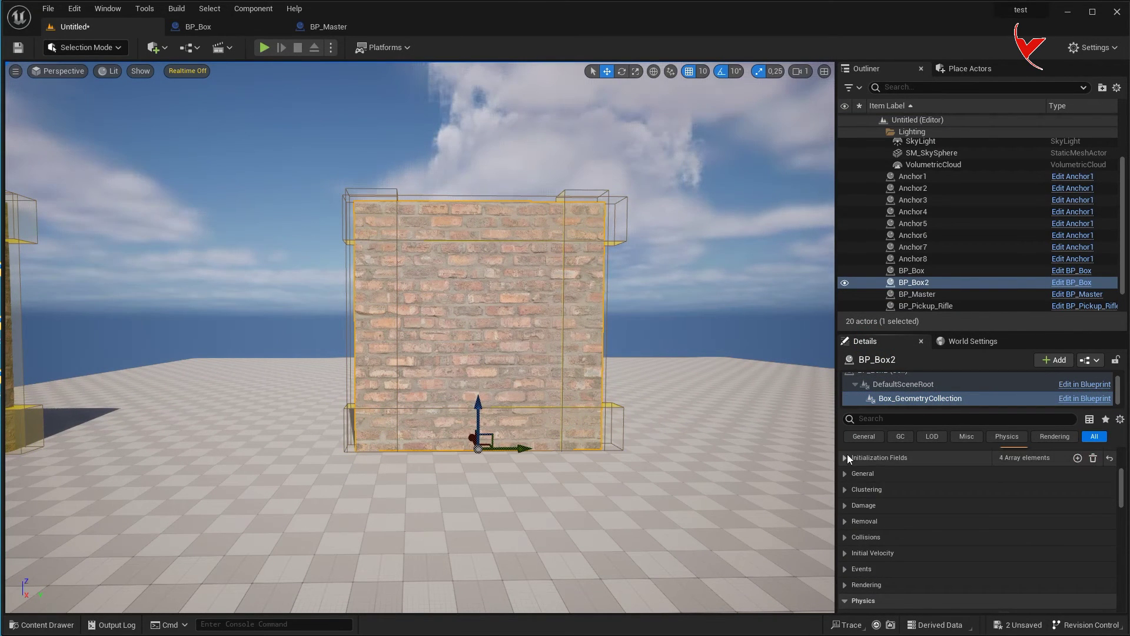
left_click(845, 457)
left_click_drag(981, 333, 1001, 135)
Step: Set entries 1–3 to Anchor6, Anchor7 and Anchor8, then play-test by shooting the second wall
left_click(1020, 308)
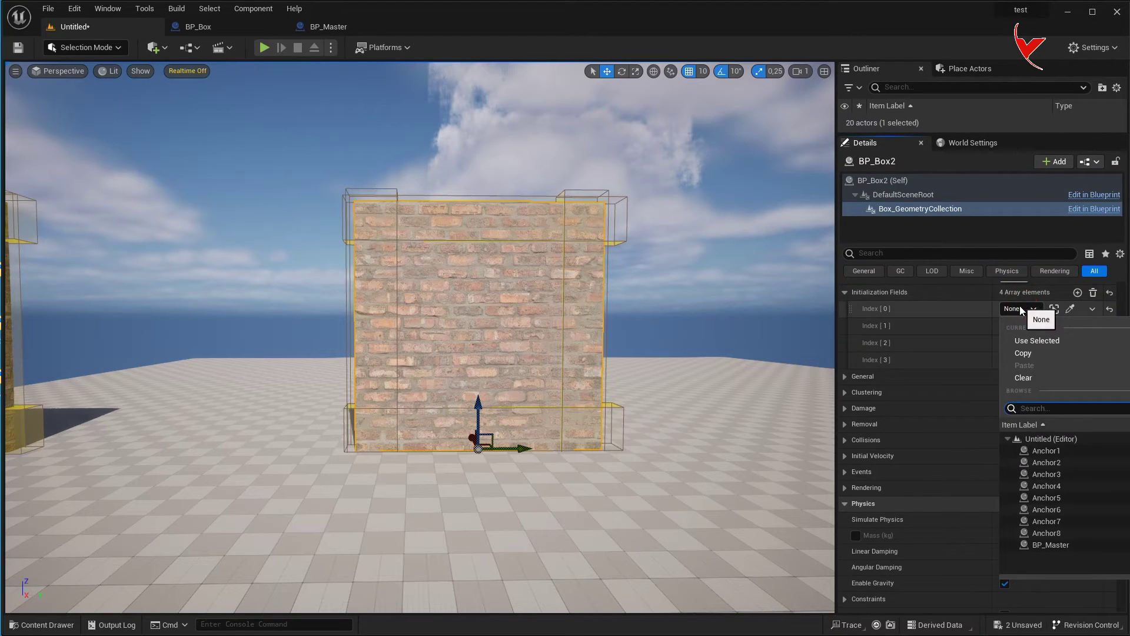
key("Escape")
left_click(1020, 325)
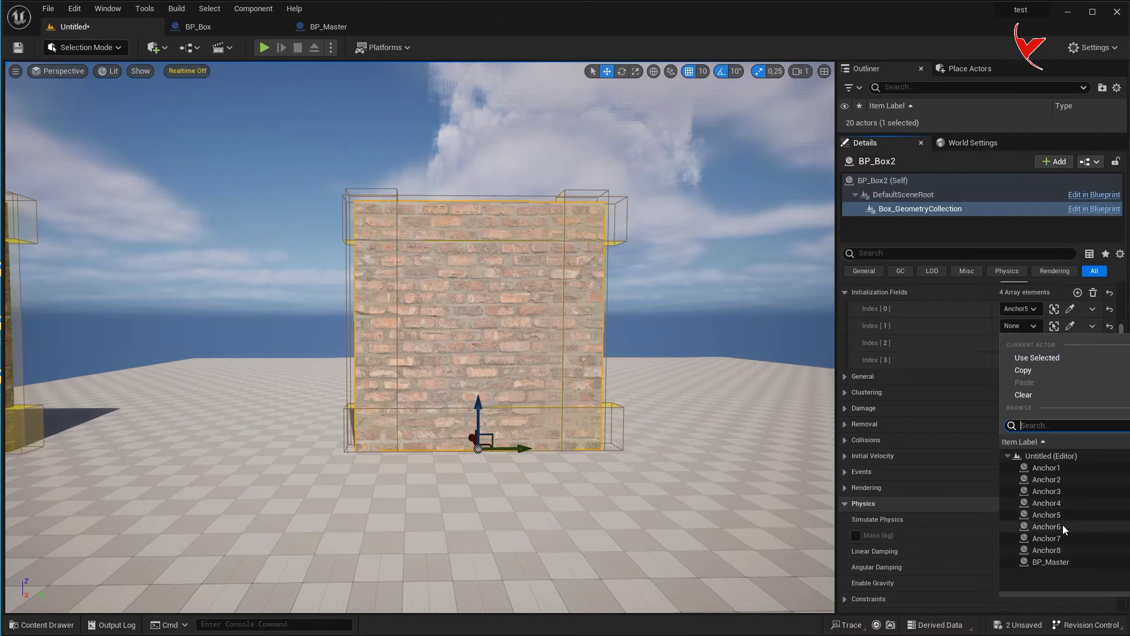
left_click(1047, 526)
left_click(1020, 343)
left_click(1046, 555)
left_click(1020, 360)
left_click(1046, 584)
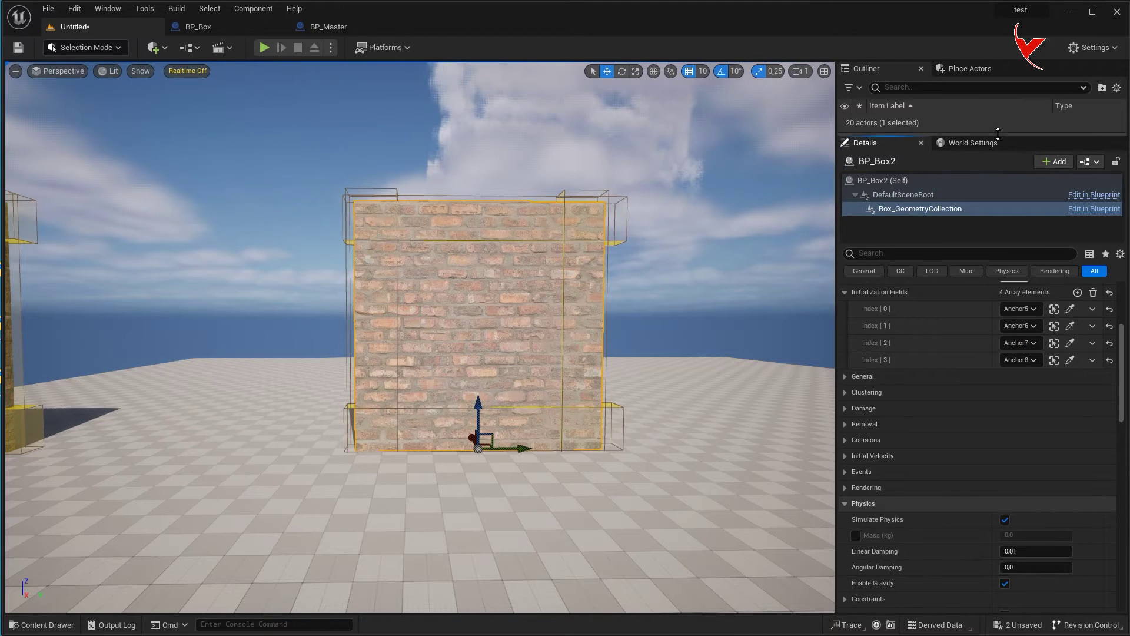
left_click_drag(998, 135, 983, 380)
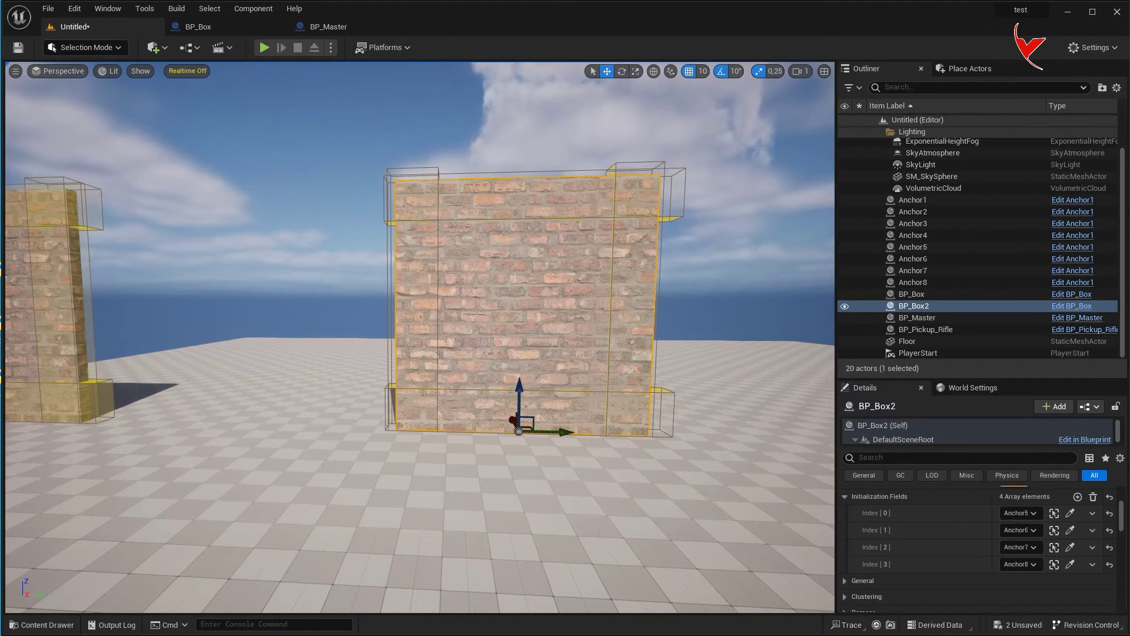
left_click(264, 47)
left_click(545, 121)
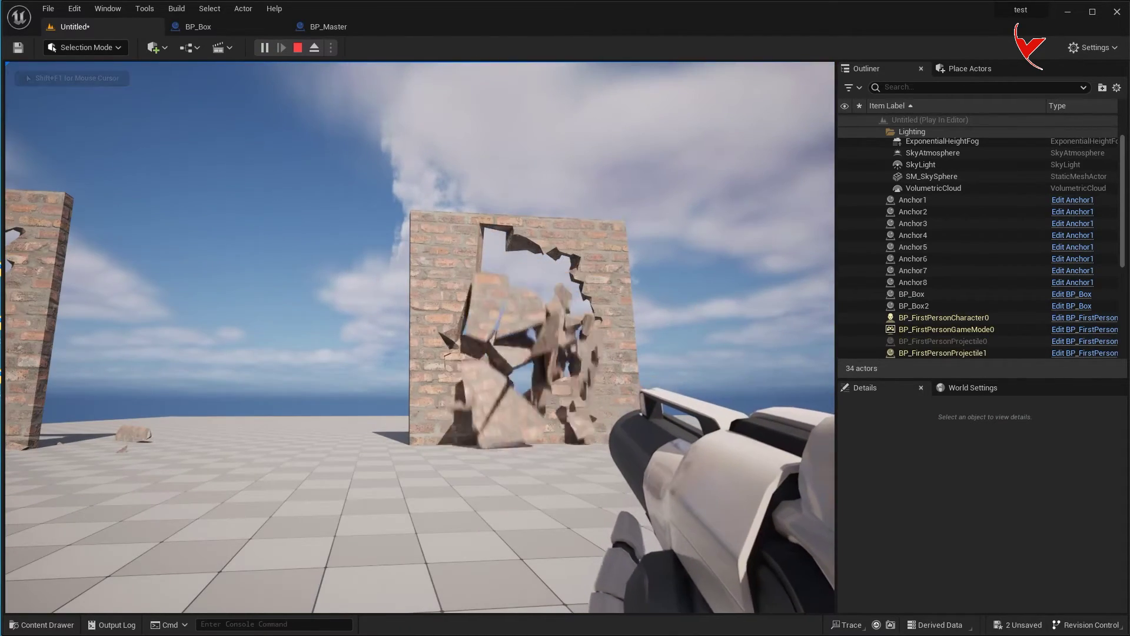
Step: Select the floating wall with Anchor5–Anchor8 and lift it higher above the floor
key("Escape")
left_click(942, 282, "ctrl")
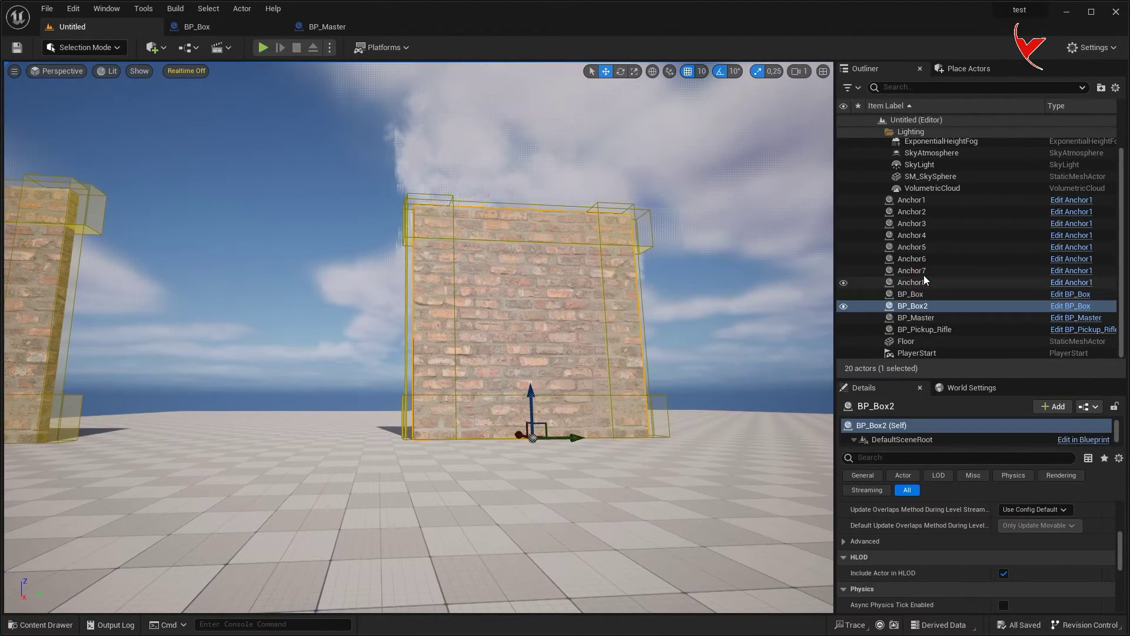
left_click(936, 270, "ctrl")
left_click(929, 258, "ctrl")
left_click(922, 248, "ctrl")
left_click_drag(616, 281, 612, 158)
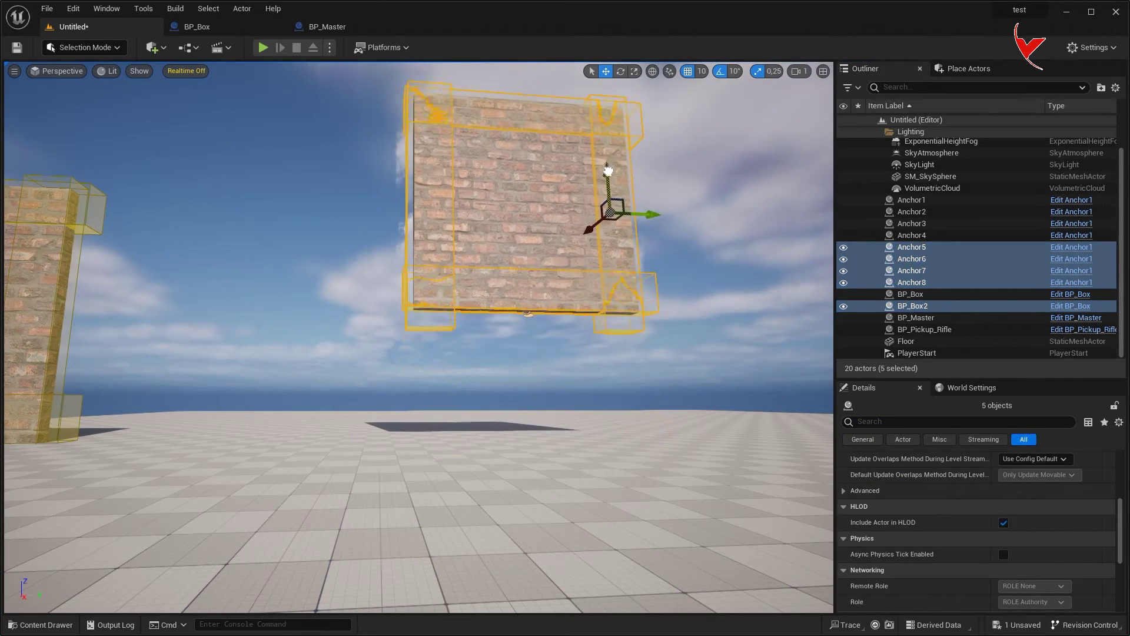
Step: Play, grab the rifle and shoot the floating wall to fracture it
left_click(263, 48)
key("w")
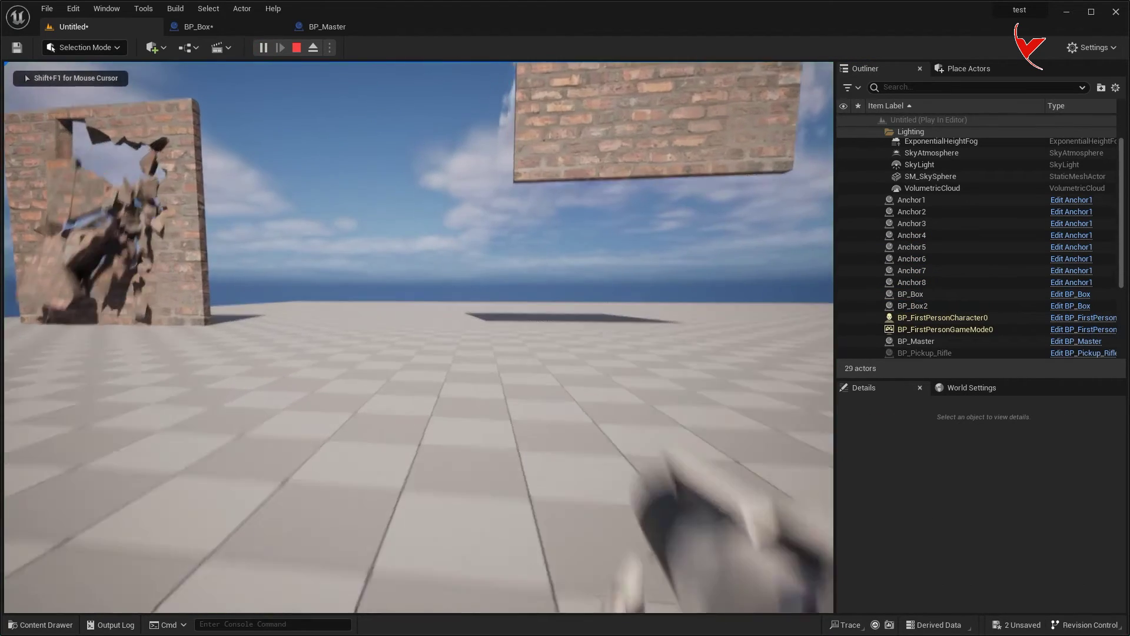
left_click(418, 336)
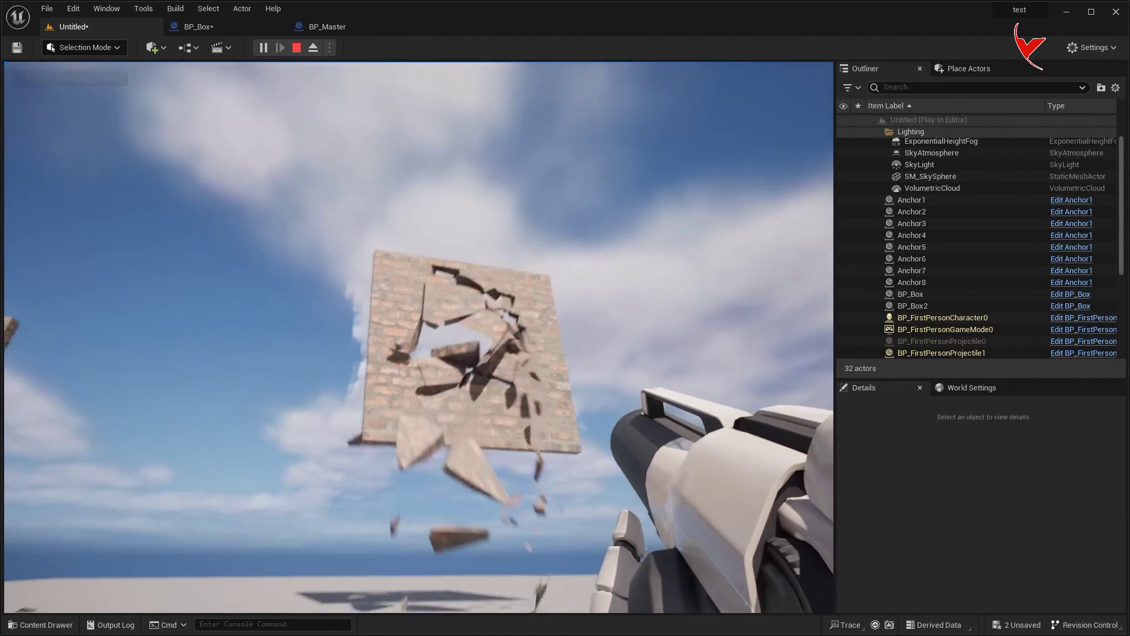
key("Escape")
Step: Delete the Anchor7 and Anchor8 anchor actors, confirming despite their references
key("Delete")
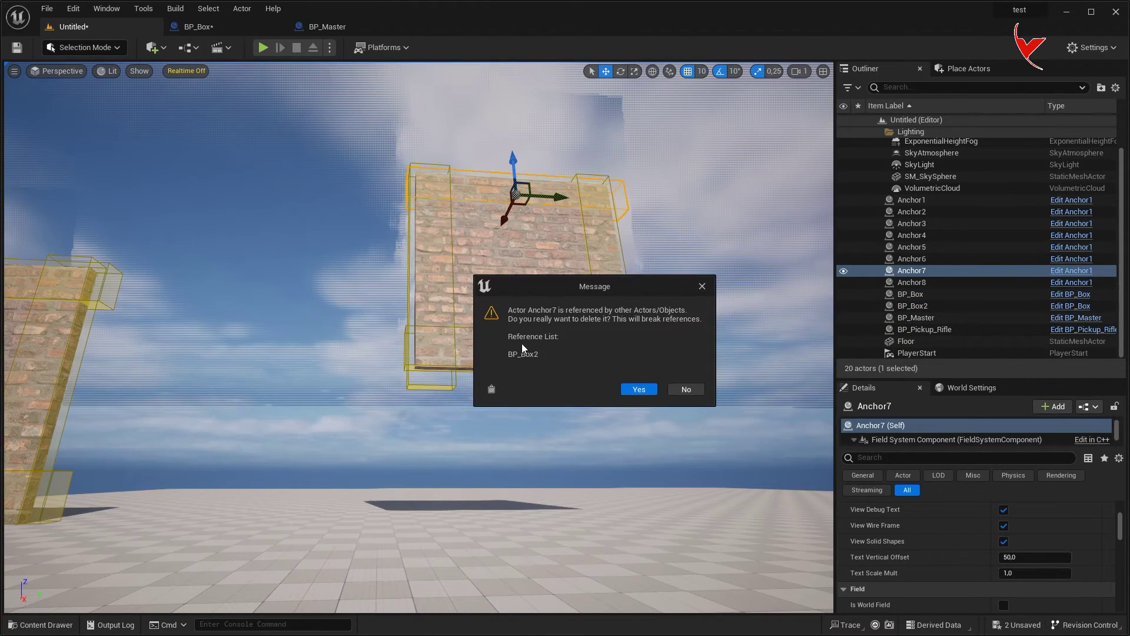
key("Return")
left_click(652, 370)
key("Delete")
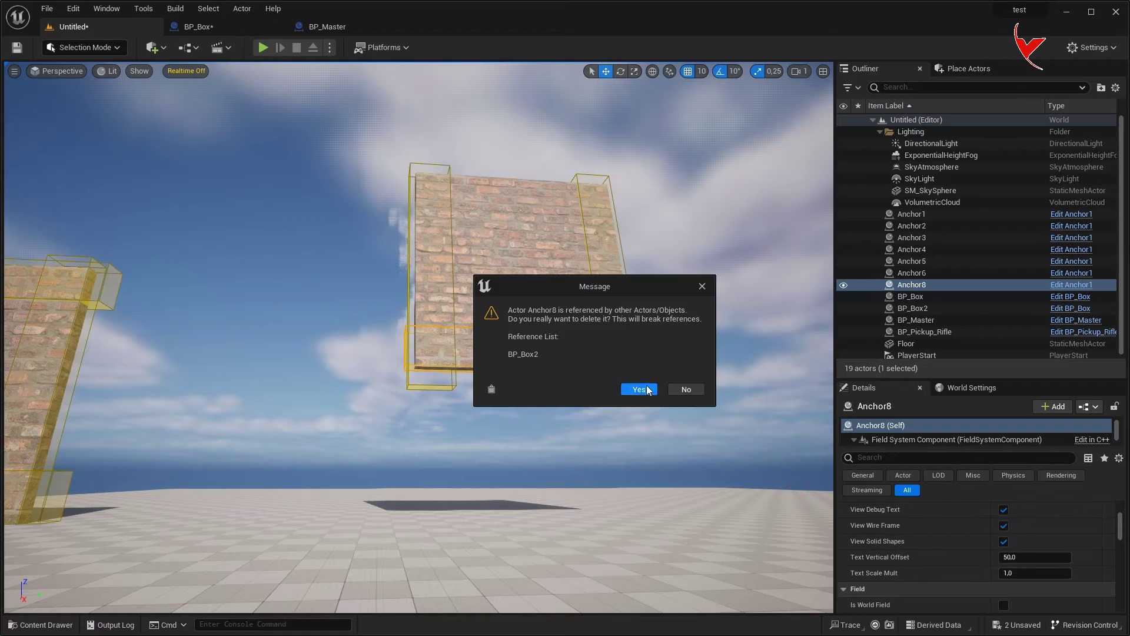
left_click(644, 388)
Step: Remove the two empty Initialization Fields entries from BP_Box2's geometry collection component
left_click(555, 302)
scroll(892, 438, "down", 1)
left_click(895, 437)
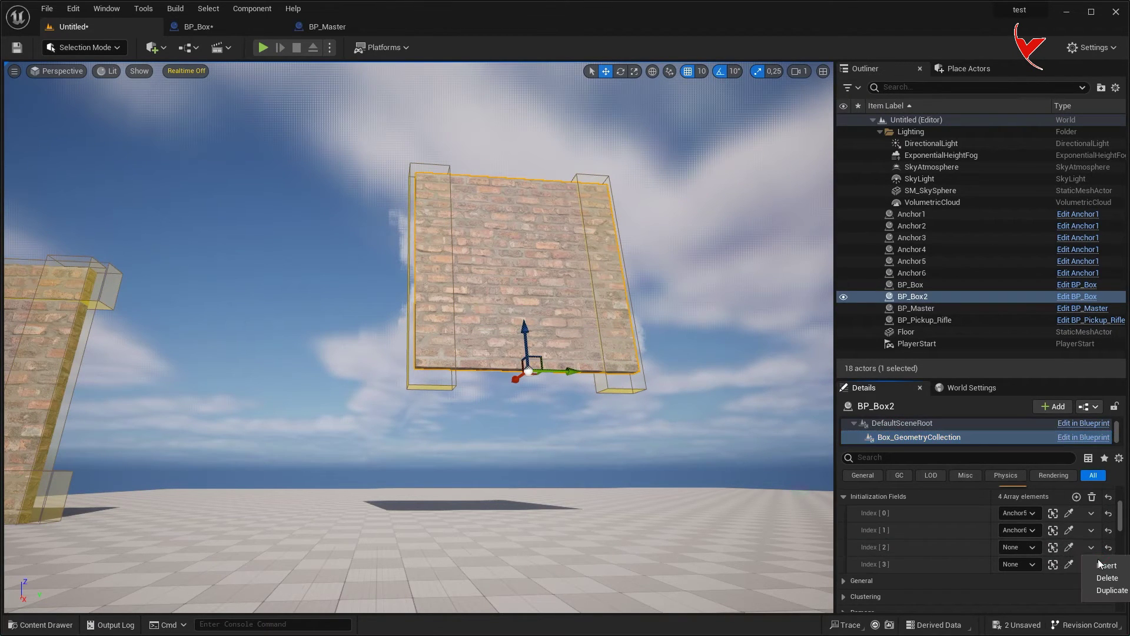
left_click(1106, 577)
left_click(1091, 546)
left_click(1106, 578)
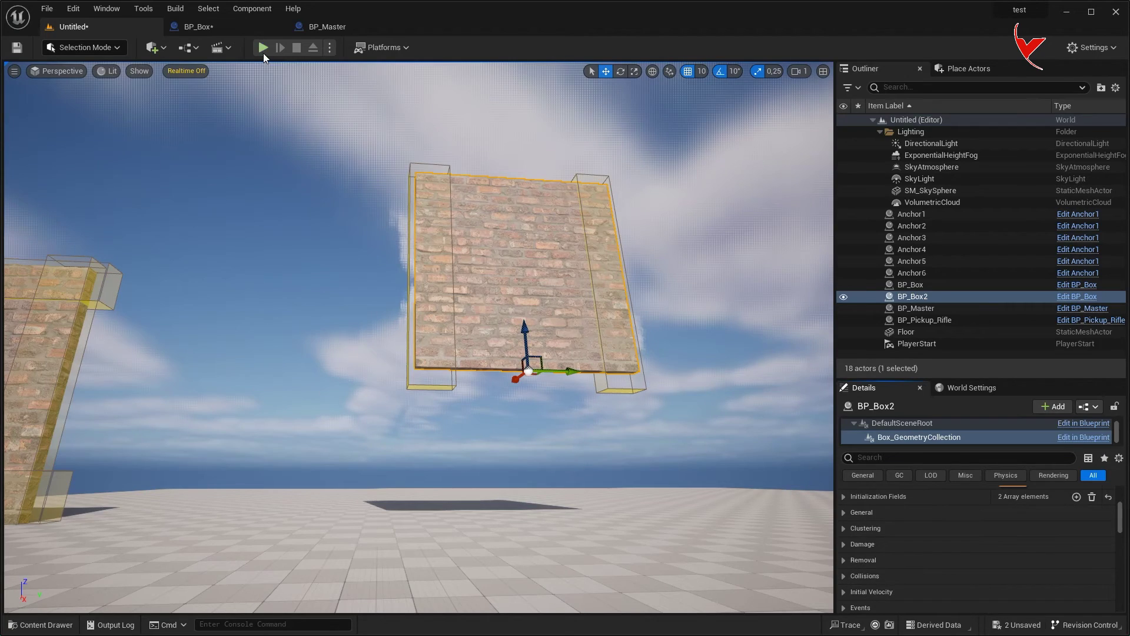
Step: Play-test the level to check that the shot wall collapses
left_click(263, 53)
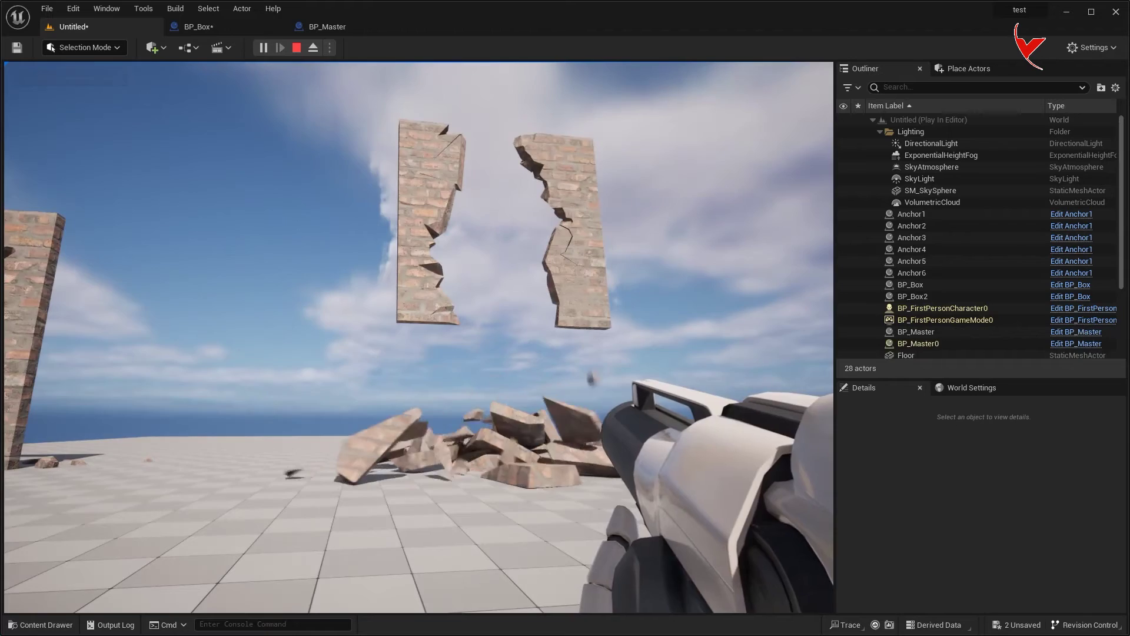
key("Escape")
scroll(532, 283, "down", 5)
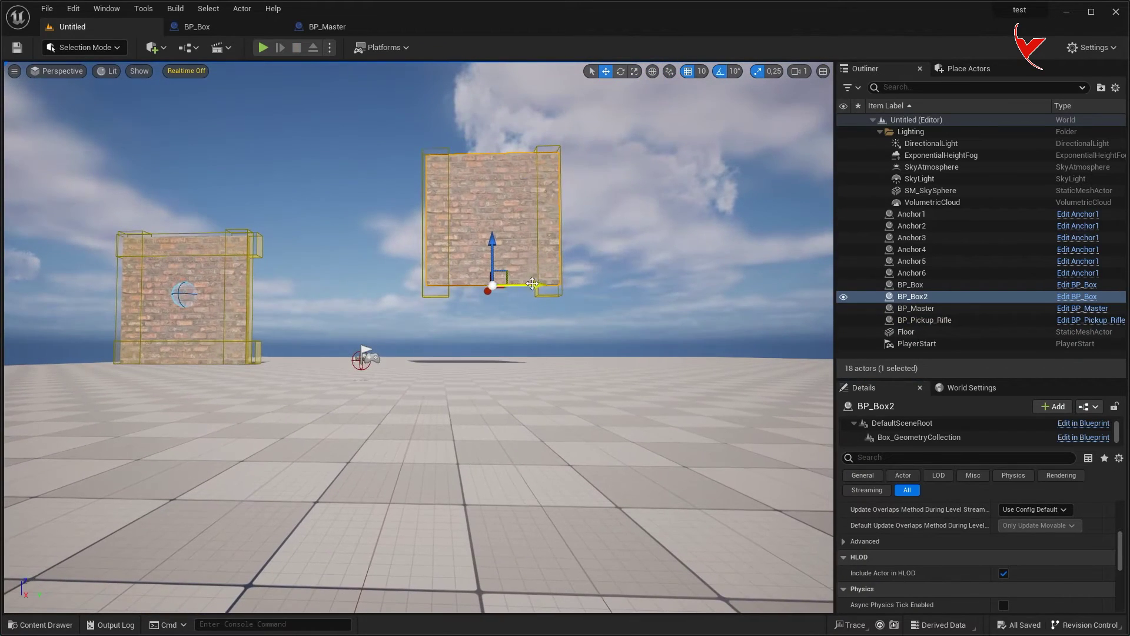
Step: Alt-drag a copy of the wall as BP_Box3, drop it to the floor, and test-shoot both walls
left_click_drag(532, 283, 728, 252, "alt")
key("End")
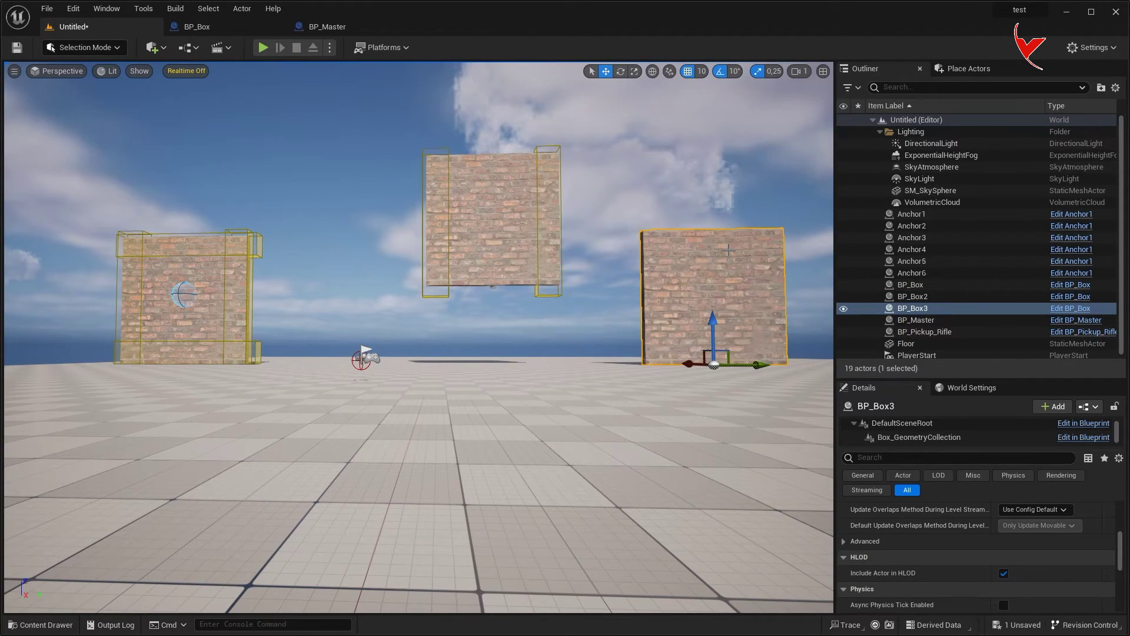
left_click(263, 48)
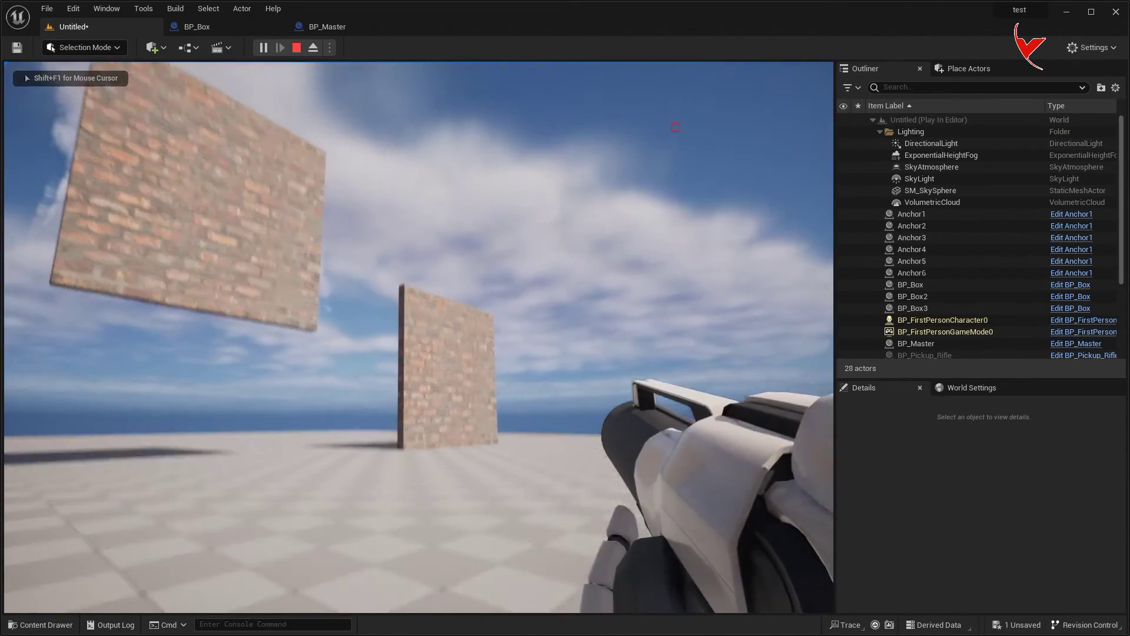
left_click(418, 337)
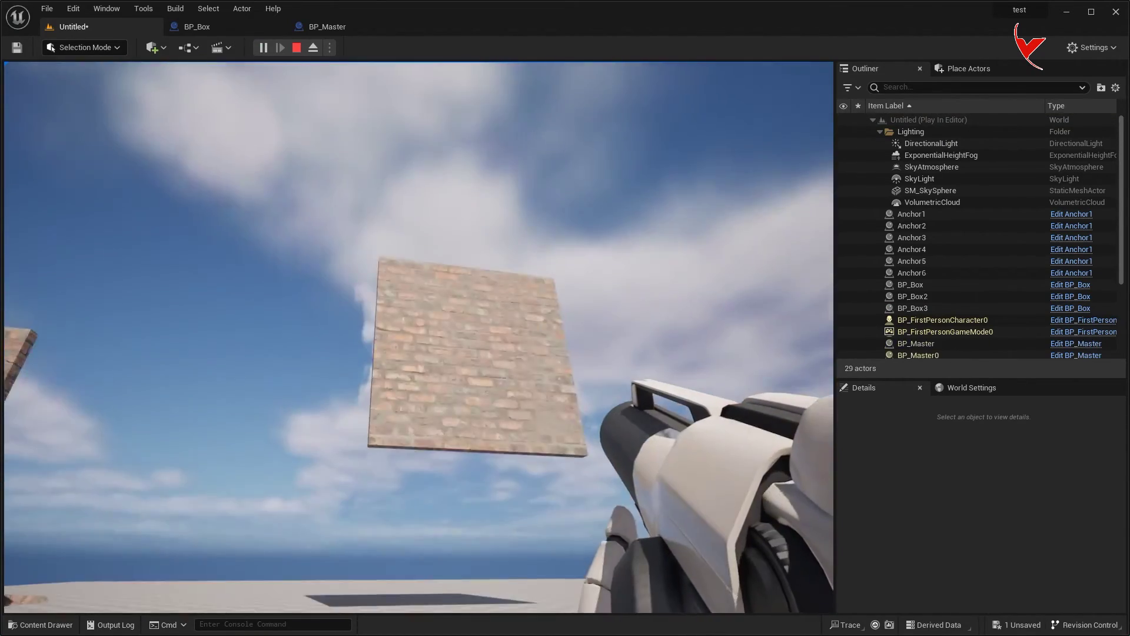
left_click(419, 337)
left_click(418, 337)
left_click(419, 338)
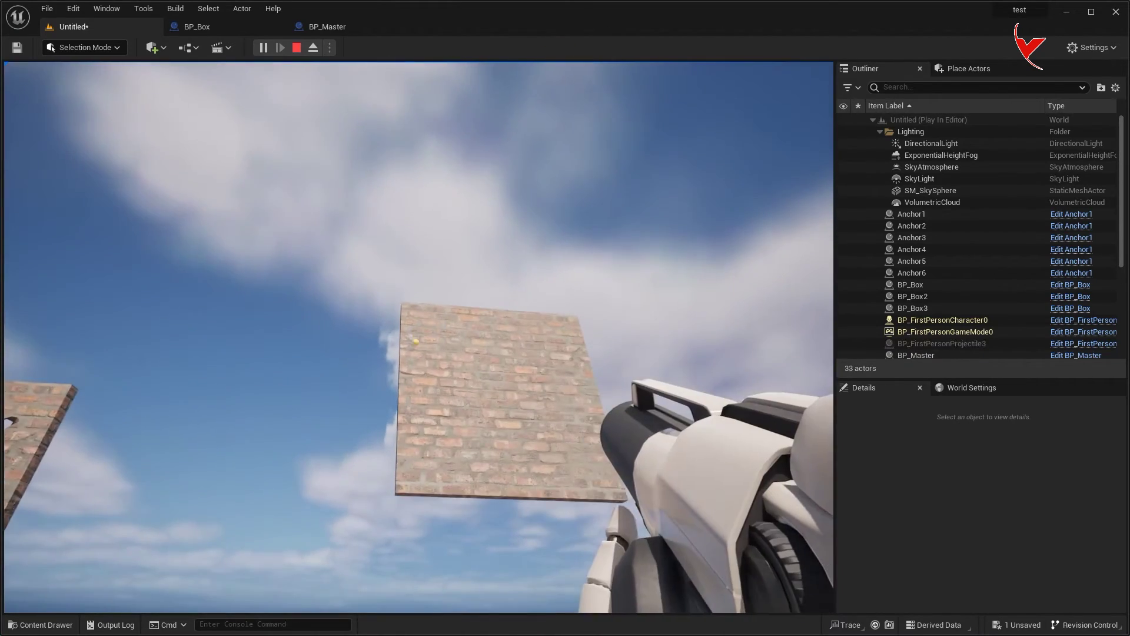
left_click(419, 337)
left_click(418, 337)
key("Escape")
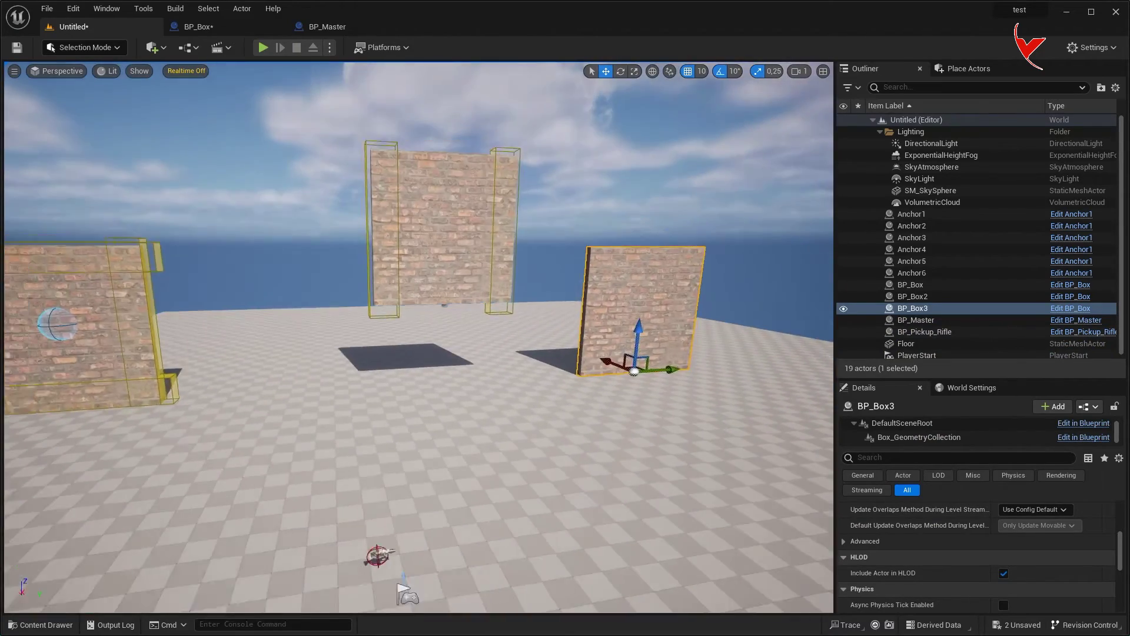
Step: Run another quick play test, then add a new variable to the BP_Box blueprint
left_click(263, 47)
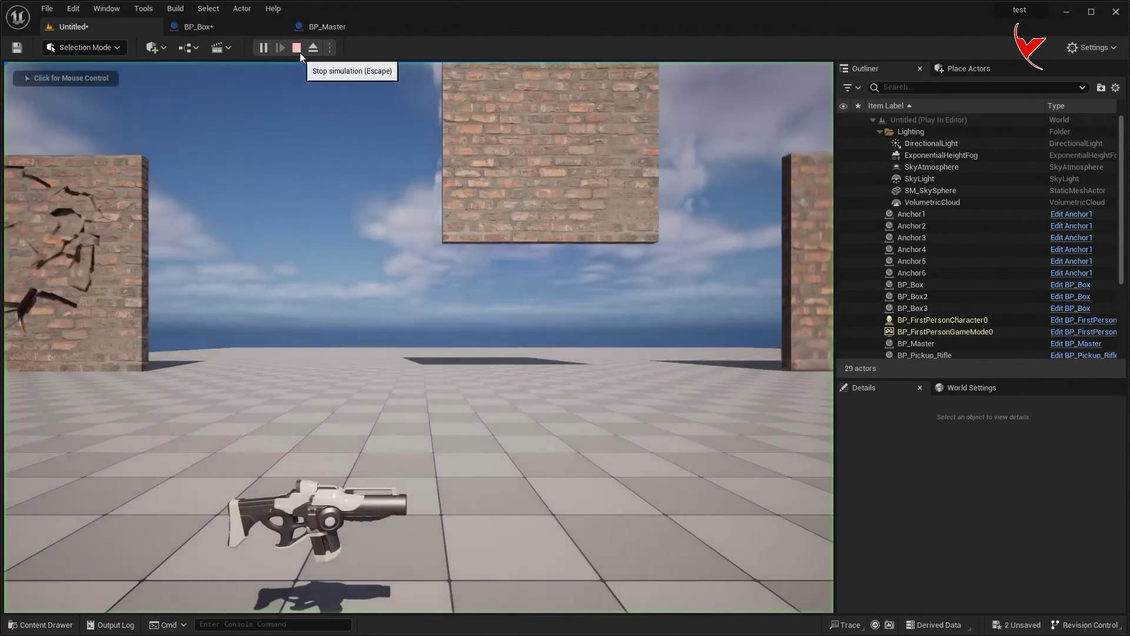
key("Escape")
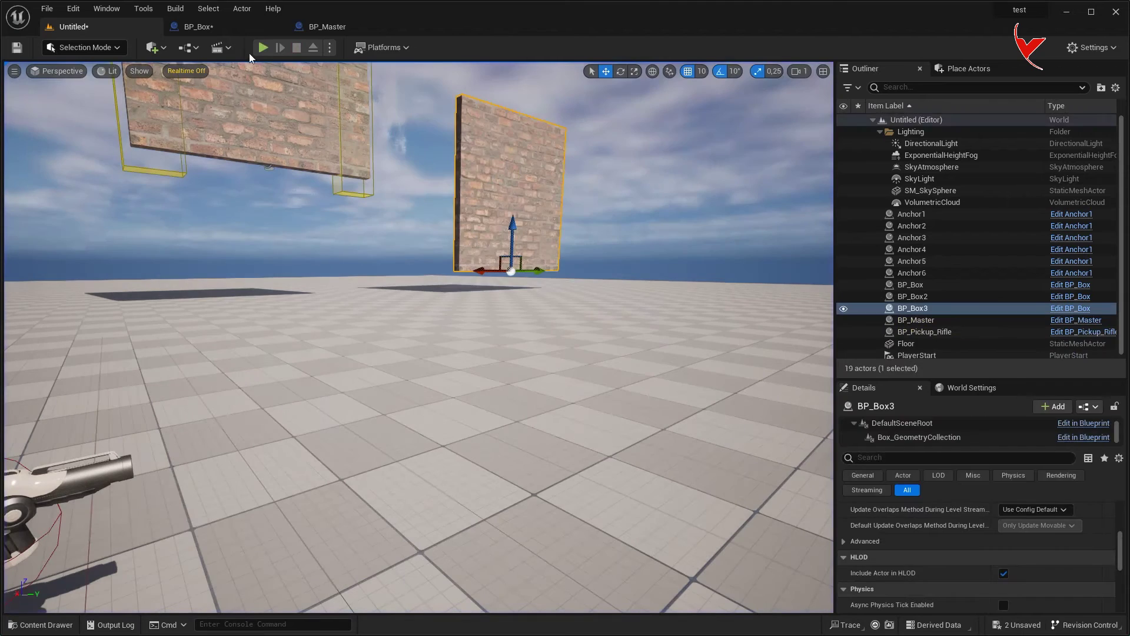
left_click(227, 27)
left_click(161, 430)
Step: Name the variable BulletDestroy and add a Branch on its getter after Event BeginPlay
type("BulletDestroy")
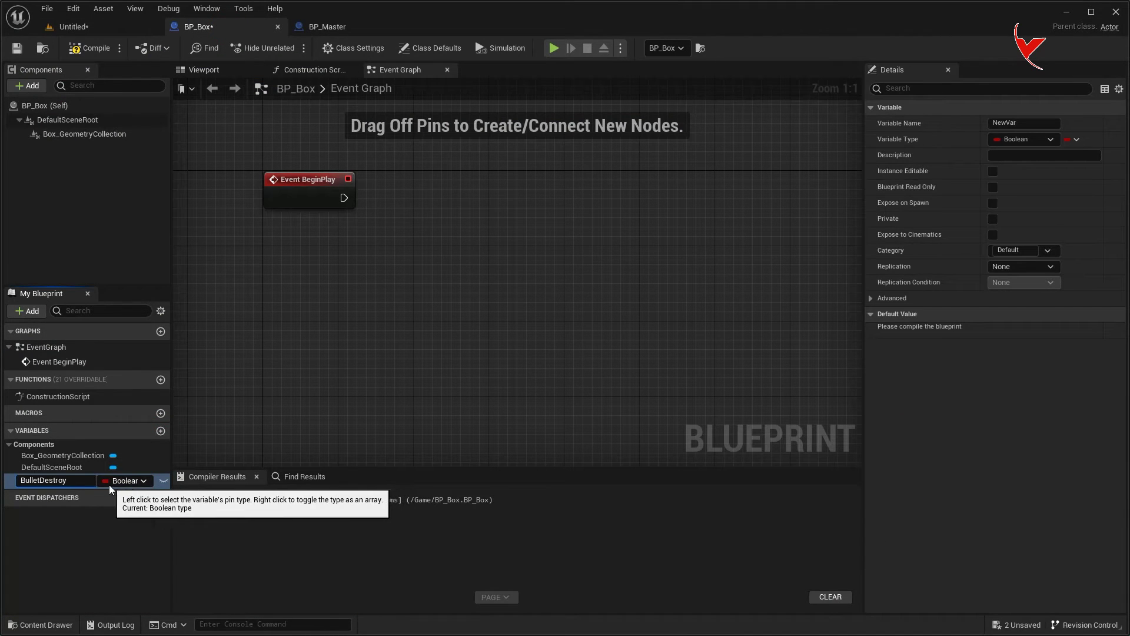
left_click_drag(47, 480, 236, 415, "ctrl")
left_click(300, 270)
left_click_drag(344, 198, 471, 181)
type("branch")
left_click(467, 345)
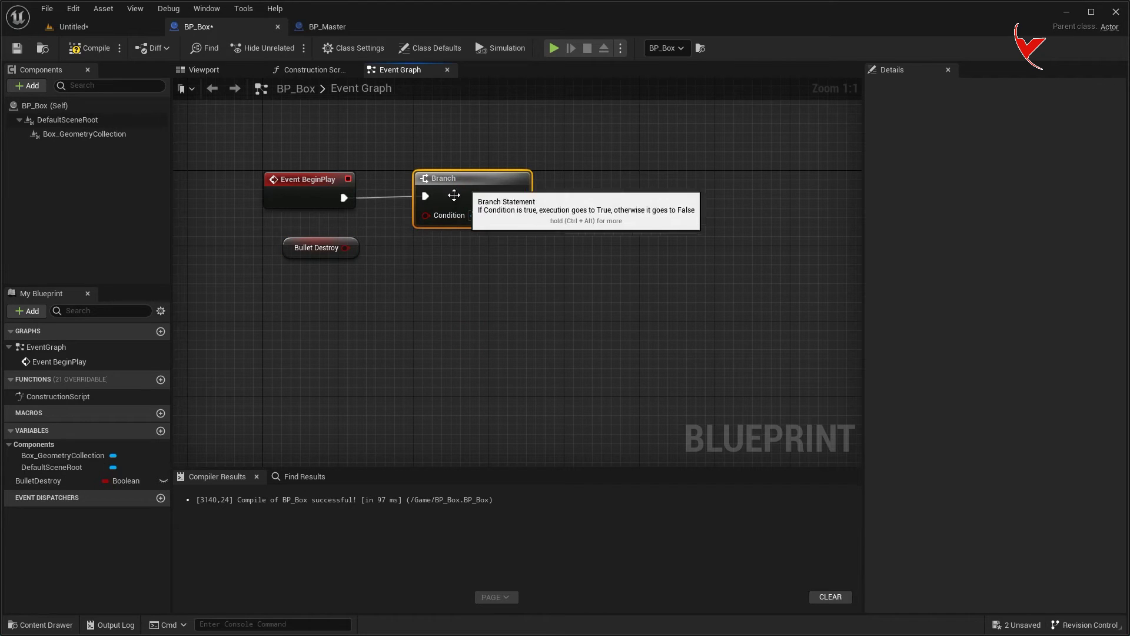
Step: Add Set Enable Damage from Collision for the Box Geometry Collection reference
left_click_drag(113, 140, 482, 266)
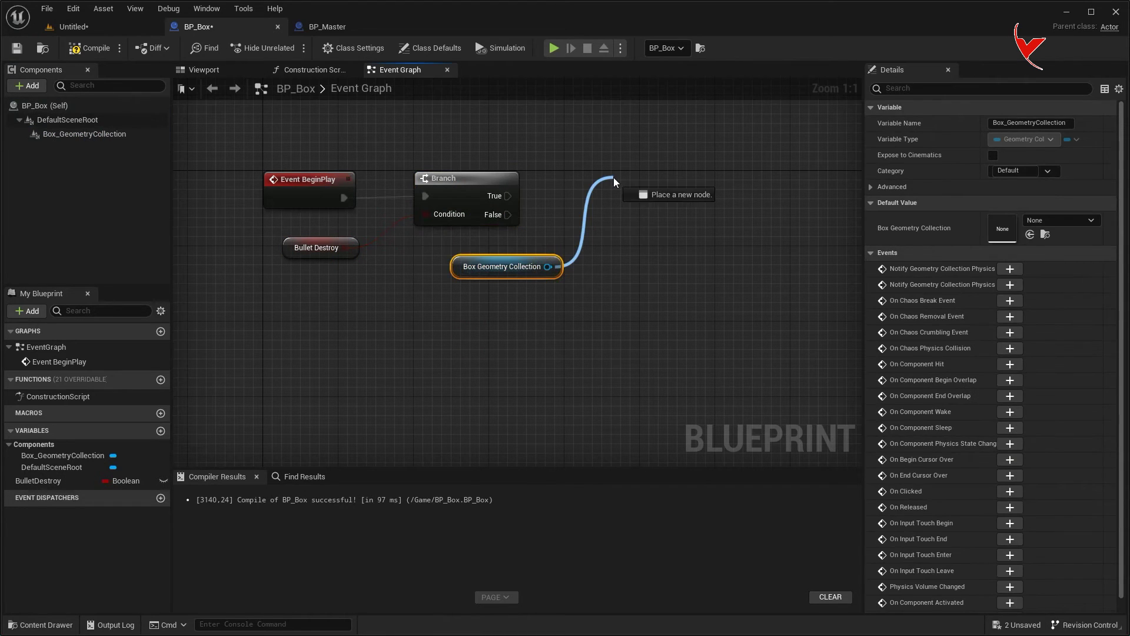
left_click_drag(596, 213, 616, 175)
type("set enable")
left_click(669, 243)
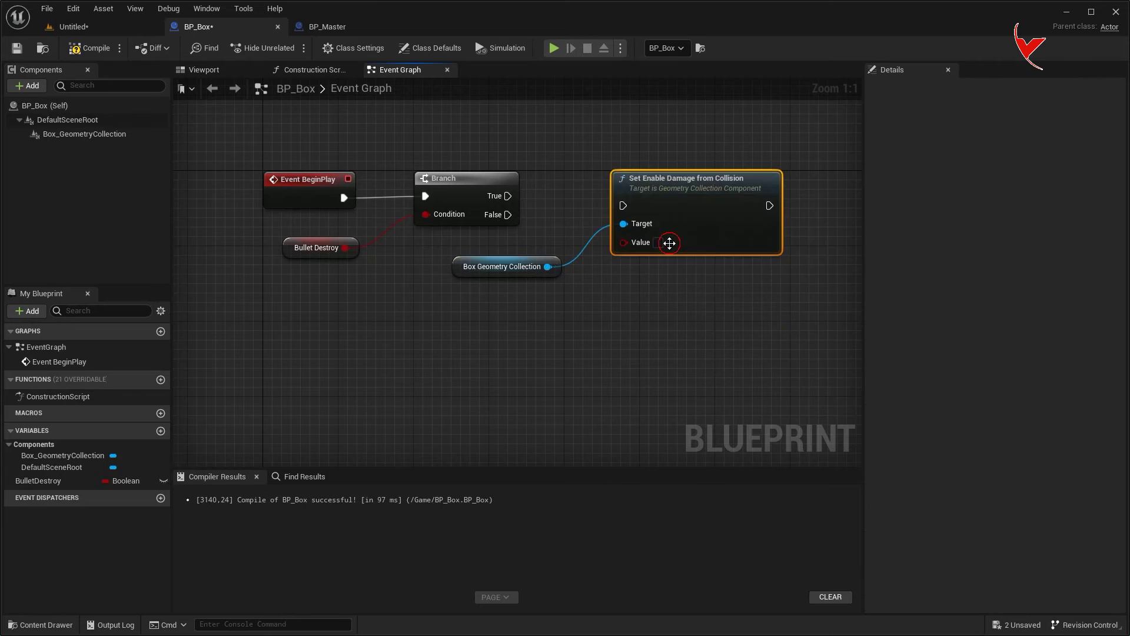
left_click(316, 247)
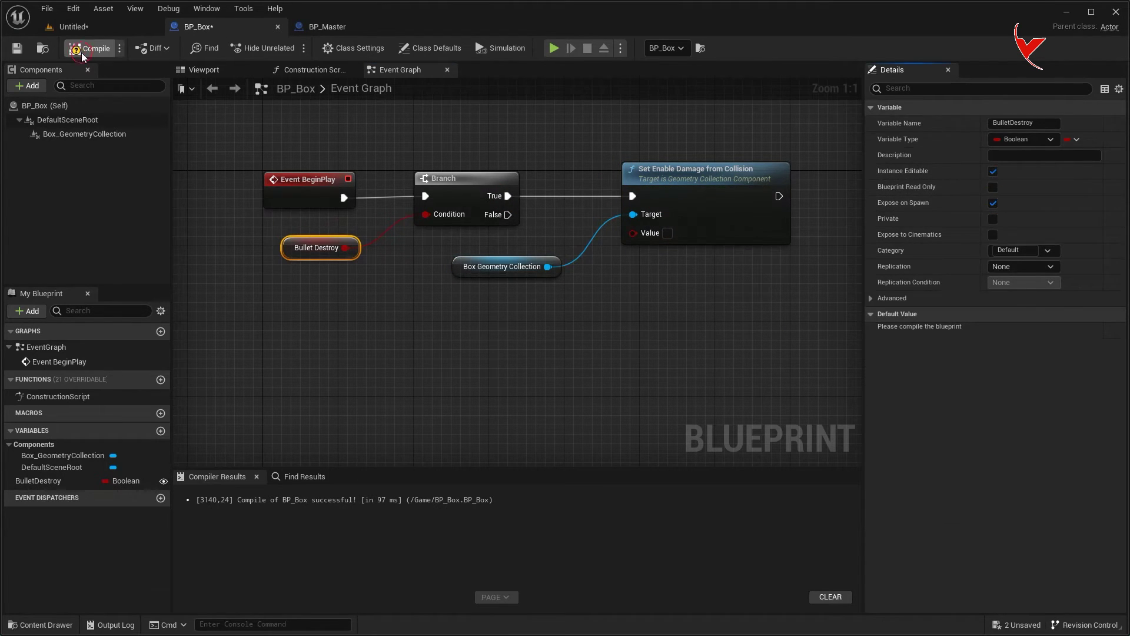
left_click(91, 27)
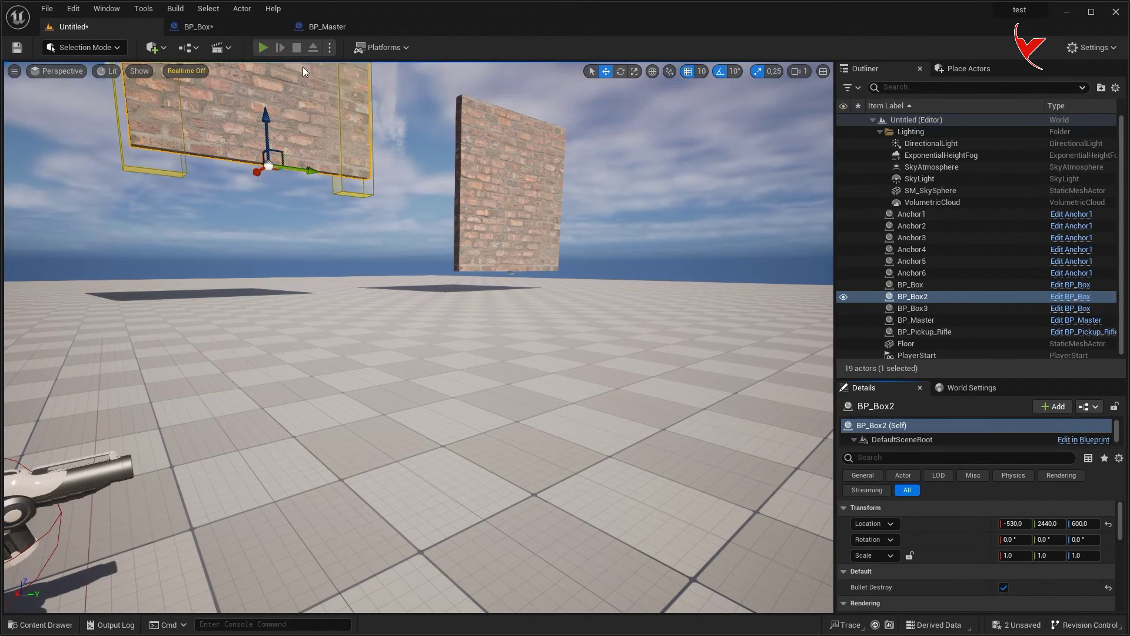
Step: Fire two shots at the walls in play mode, then select BP_Box's Box_GeometryCollection component
left_click(263, 47)
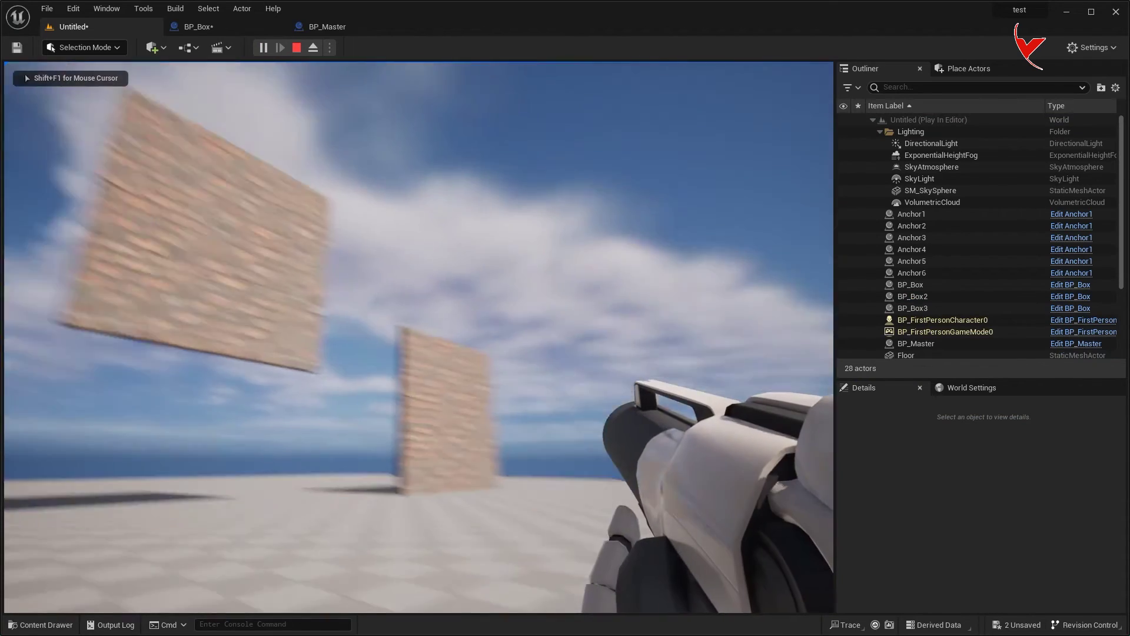
left_click(418, 338)
left_click(418, 337)
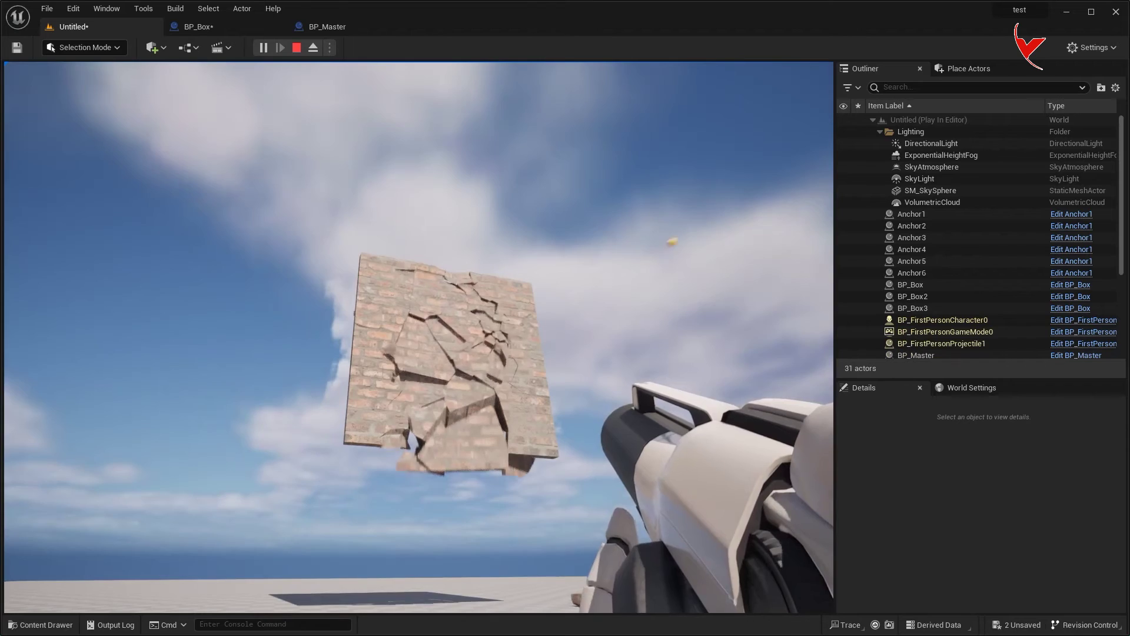
key("Escape")
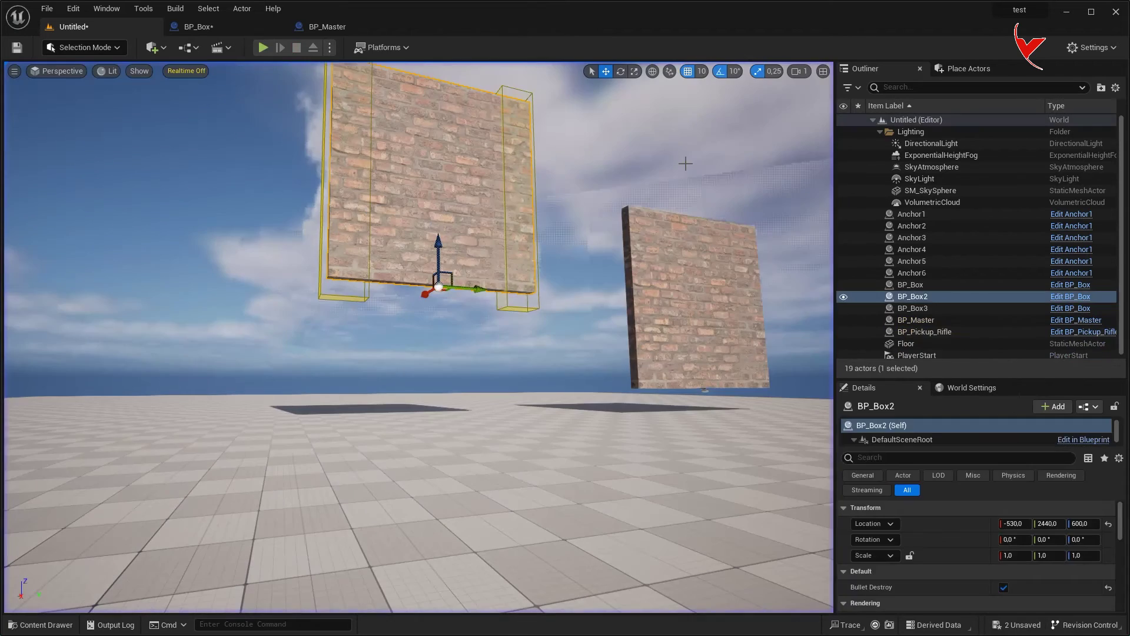
left_click(222, 23)
left_click(84, 134)
Step: Filter the geometry collection's Details for the damage propagation settings
left_click(904, 87)
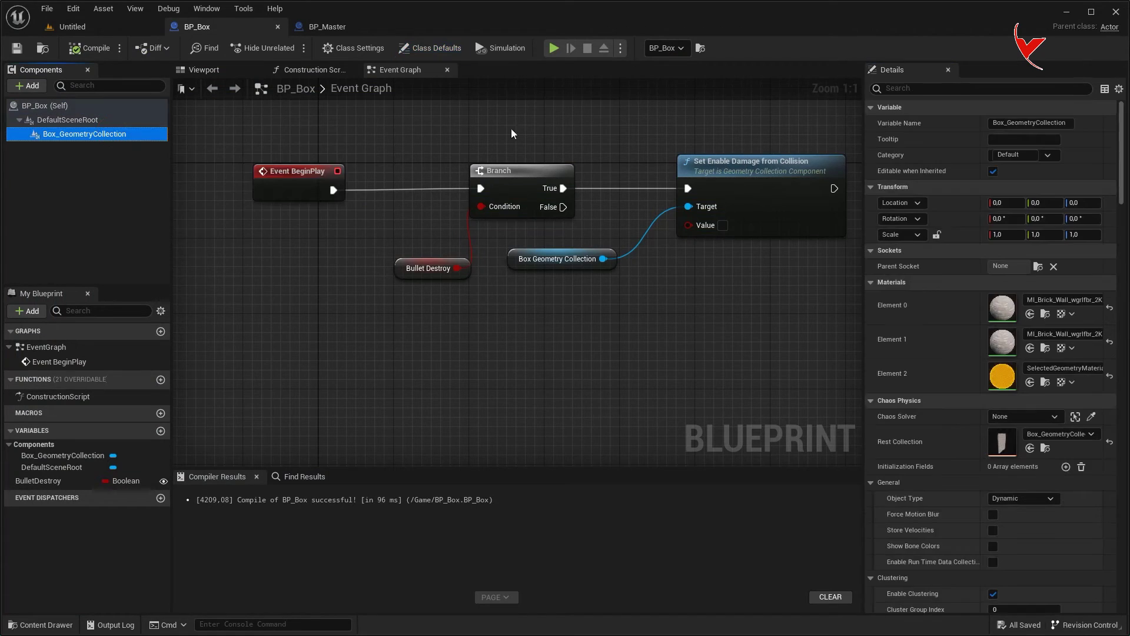
type("dama")
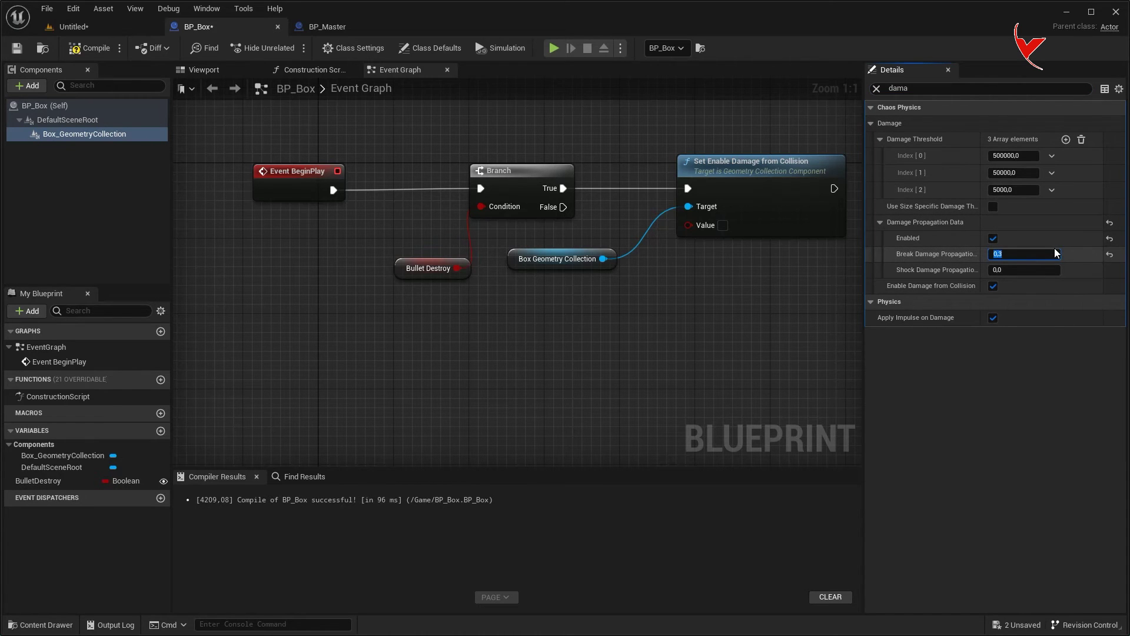
left_click(88, 26)
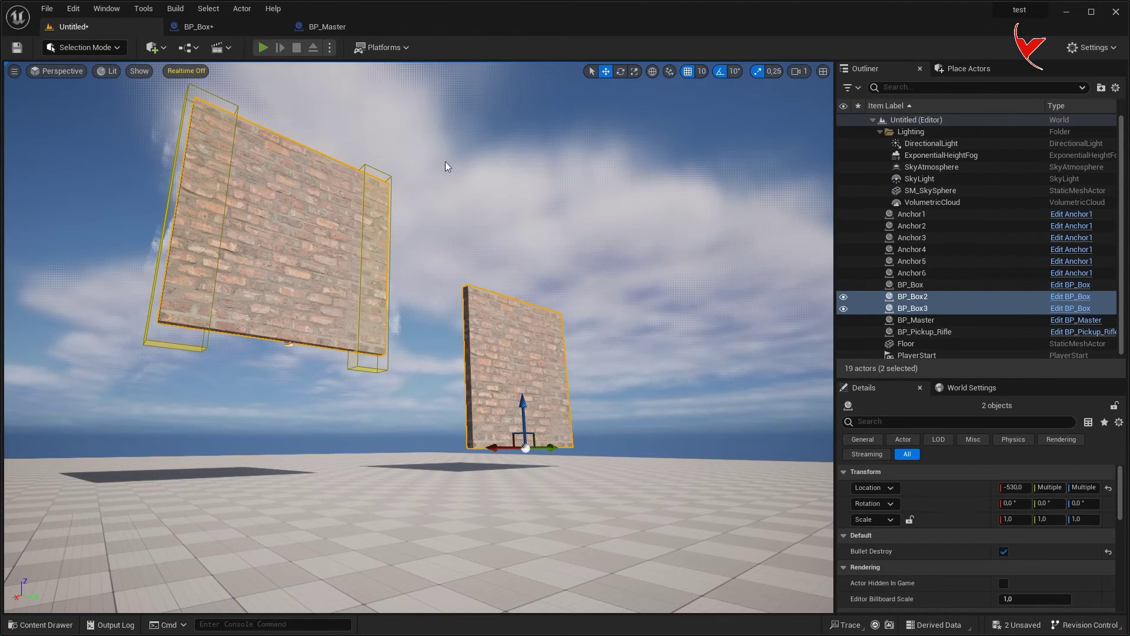
Step: Play-test, shooting the floating and standing walls until they shatter, then reopen BP_Box
key("alt+p")
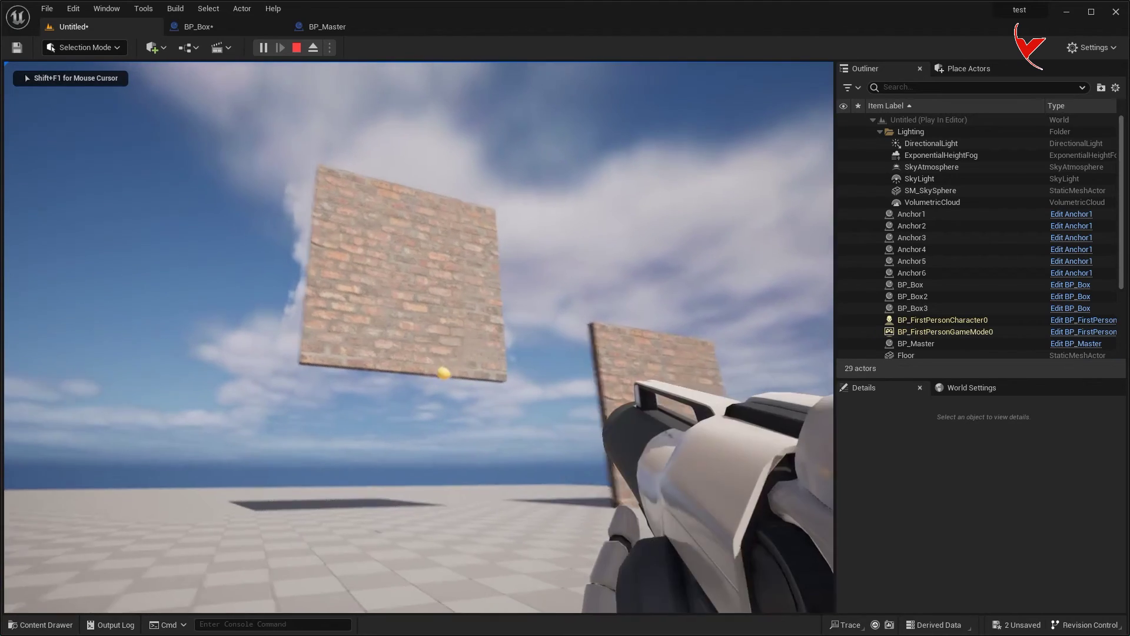
left_click(419, 337)
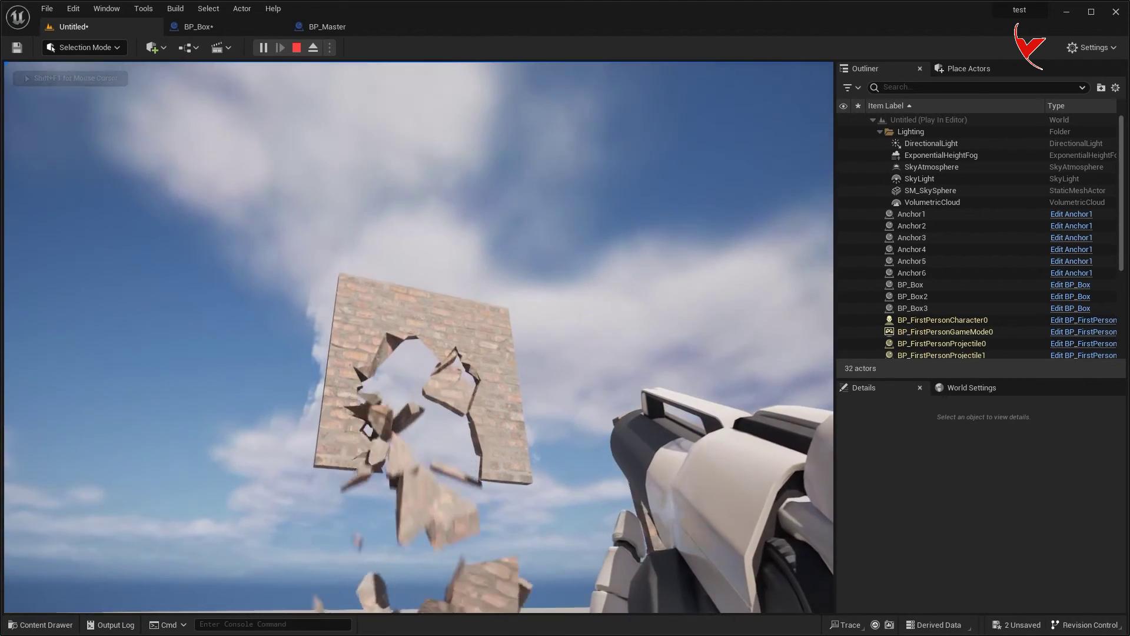
left_click(548, 85)
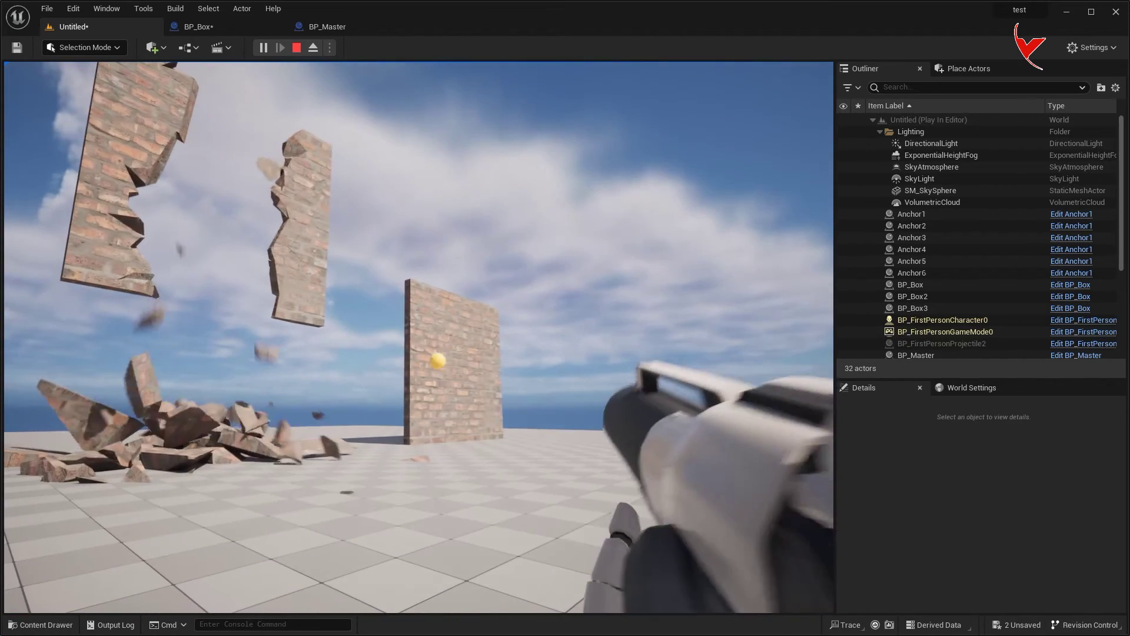
left_click(418, 337)
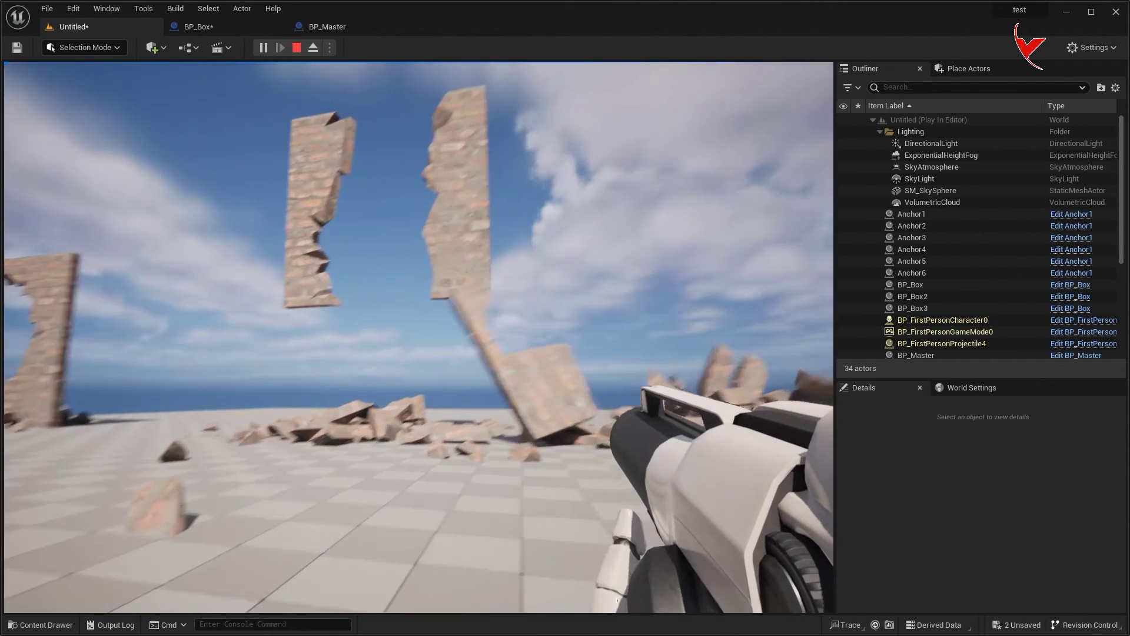
key("Escape")
left_click(246, 28)
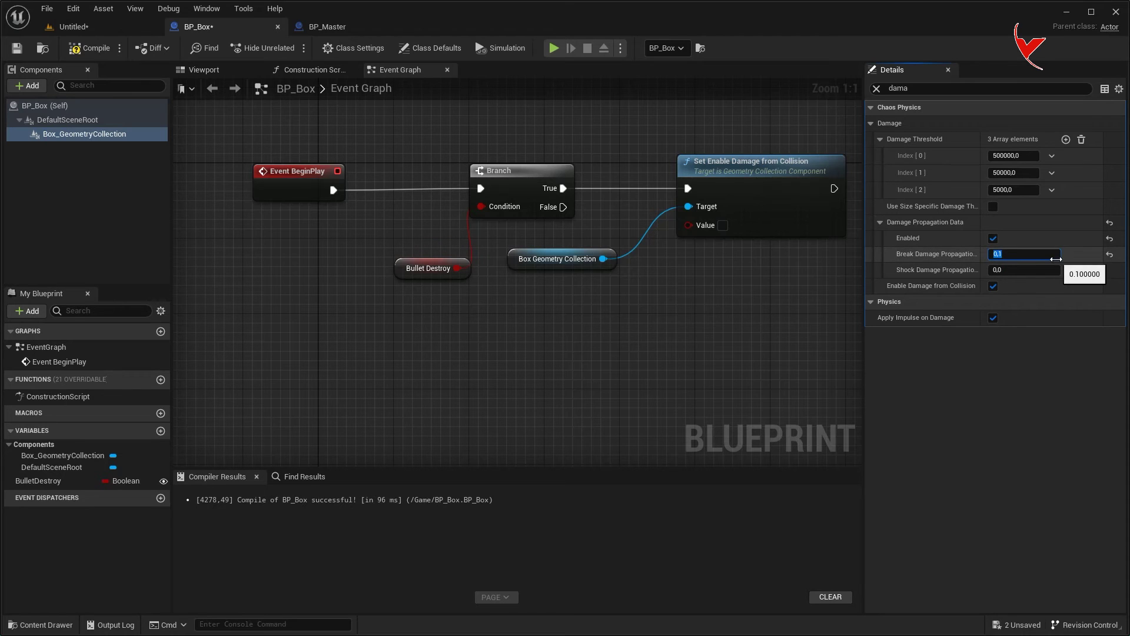
Step: Play-test with Break Damage Propagation at 0.1, shooting the floating and nearby walls into rubble
left_click(70, 26)
left_click(263, 47)
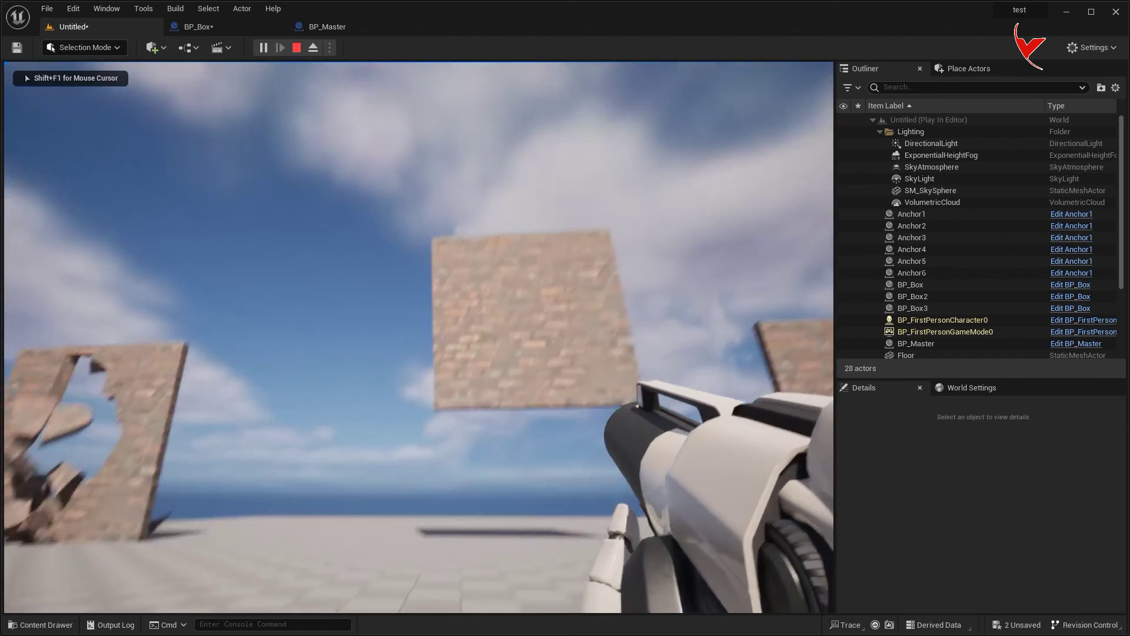
left_click(418, 337)
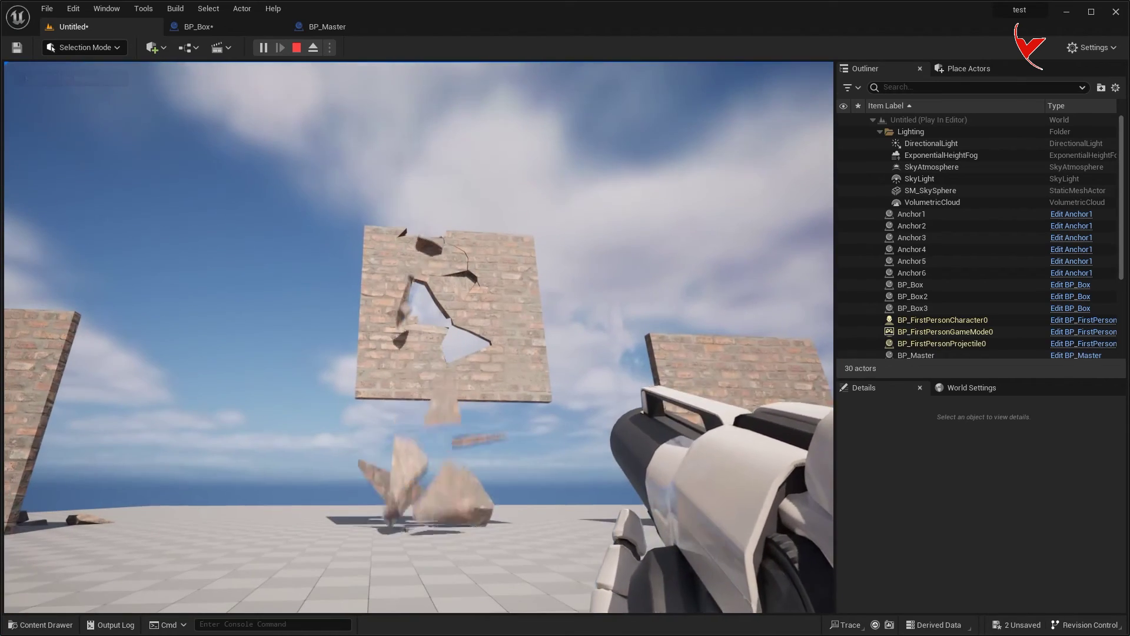
left_click(419, 337)
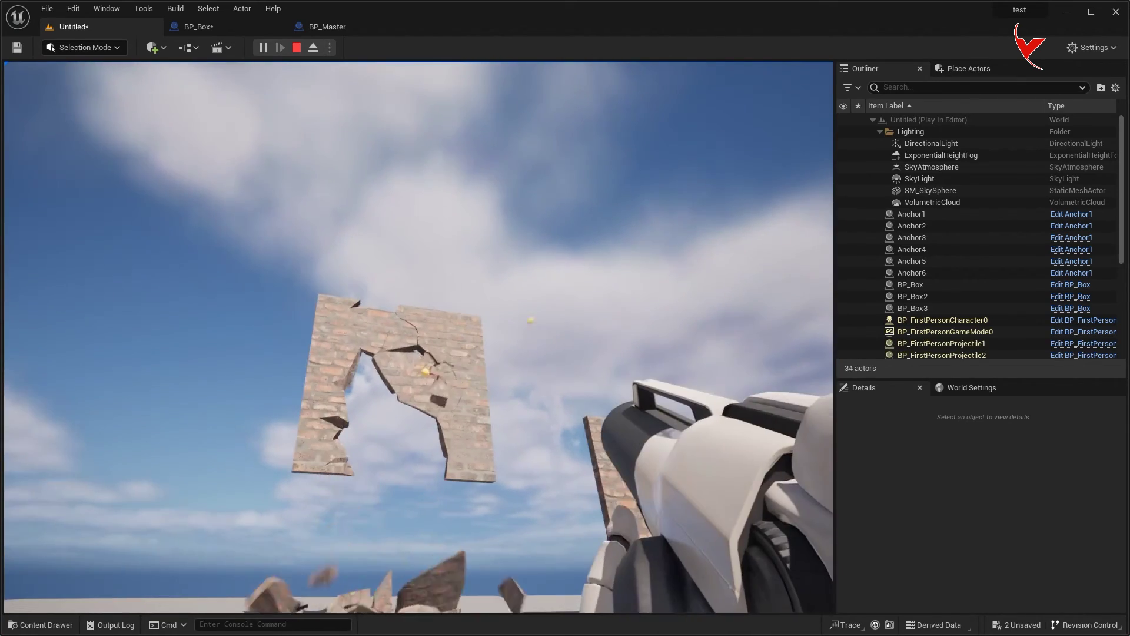
left_click(418, 337)
left_click(495, 75)
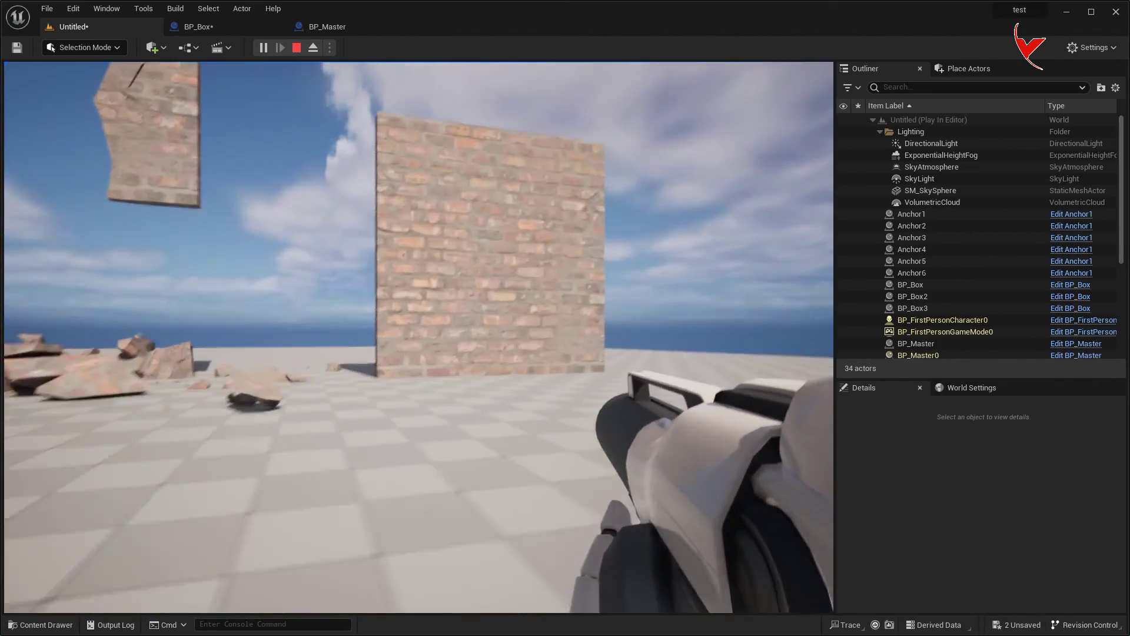
left_click(419, 337)
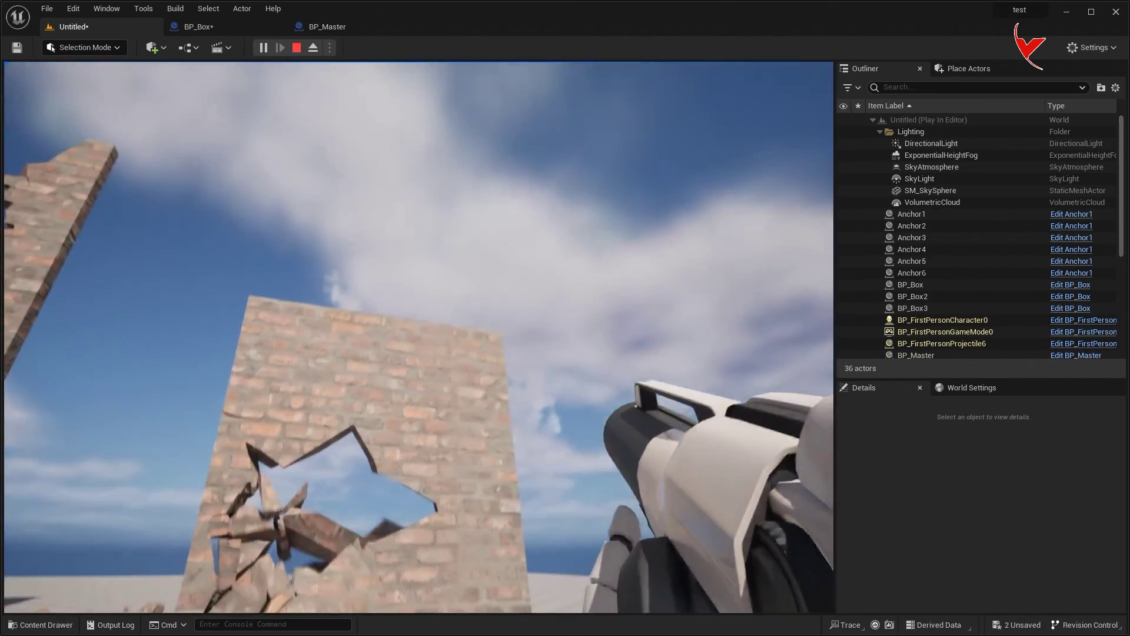
left_click(419, 337)
left_click(418, 337)
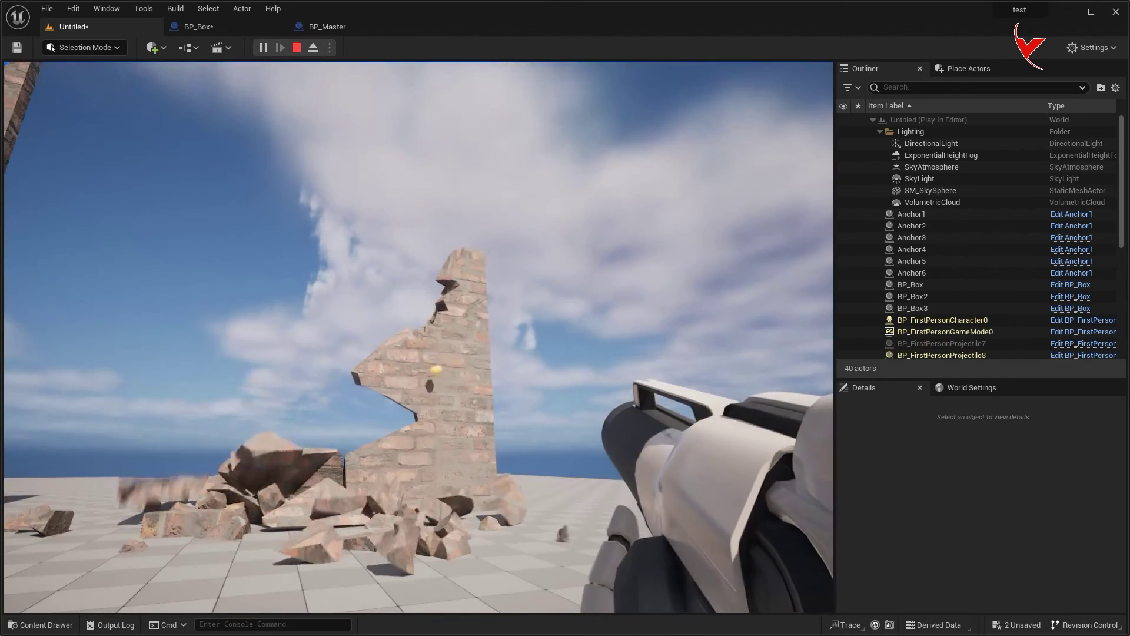
left_click(419, 337)
left_click(419, 338)
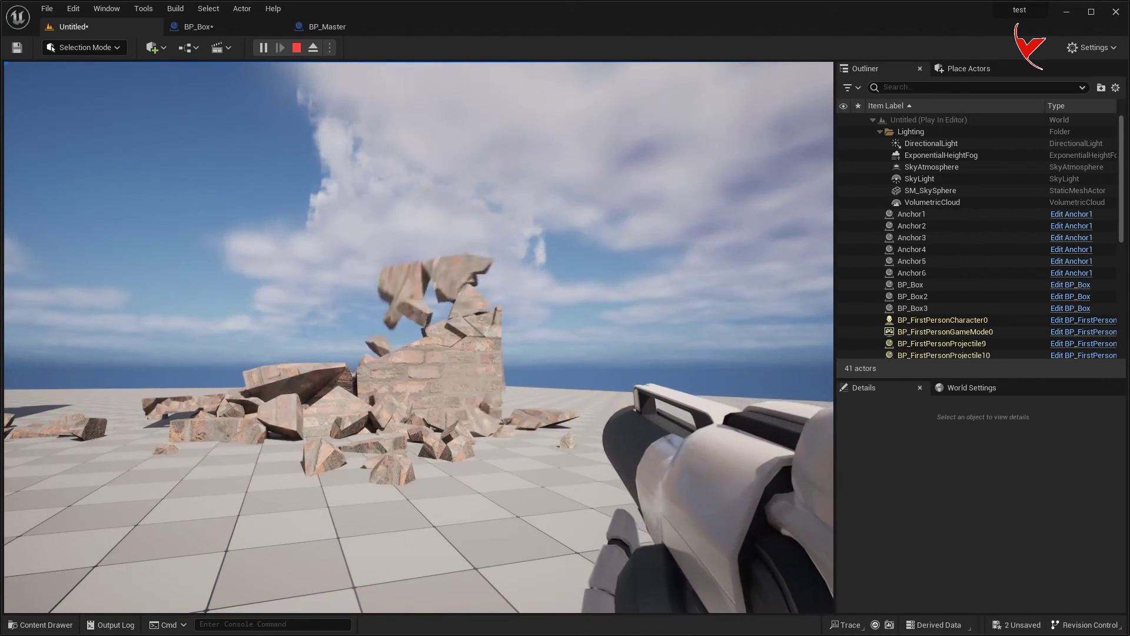
key("Escape")
key("ctrl+space")
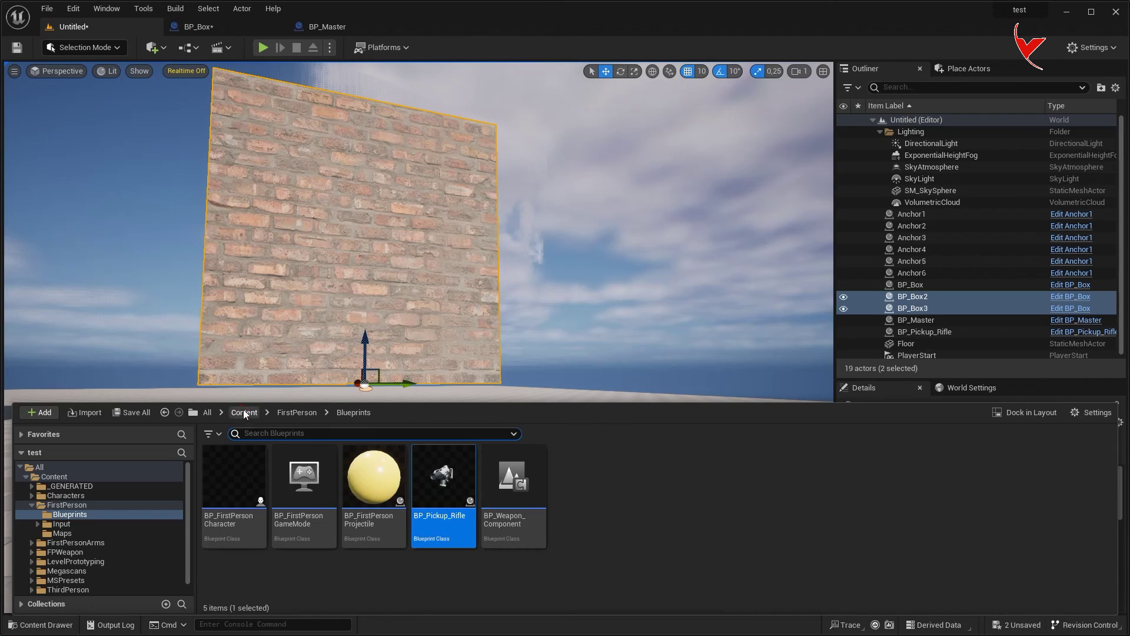
Step: Turn on Remove on Sleep in the Box_GeometryCollection asset
left_click(250, 411)
double_click(1003, 533)
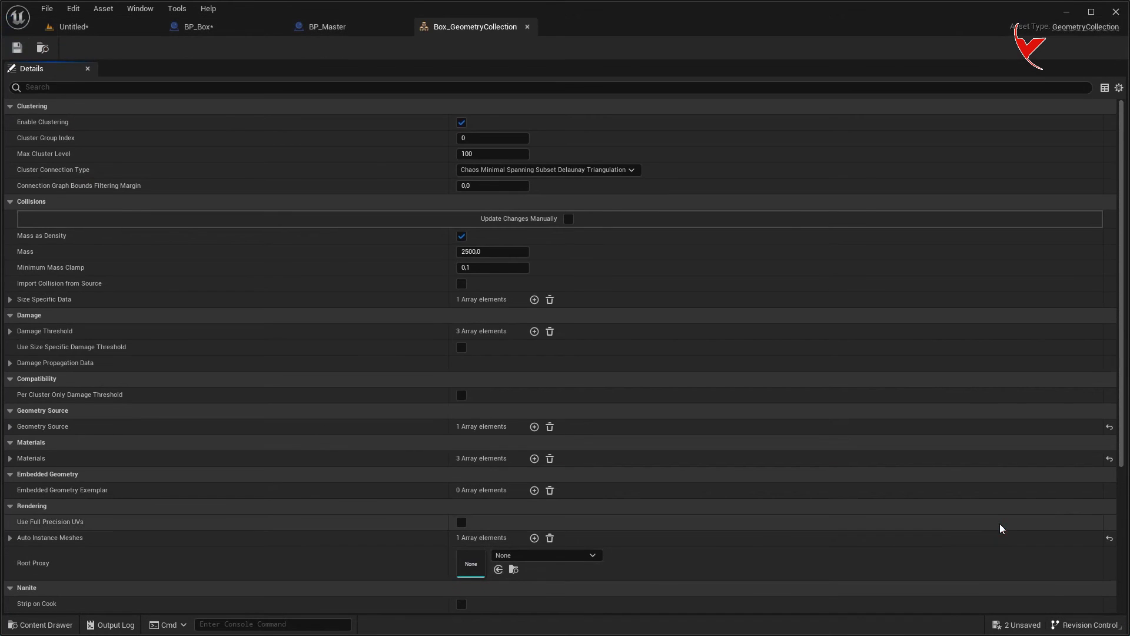
type("slee")
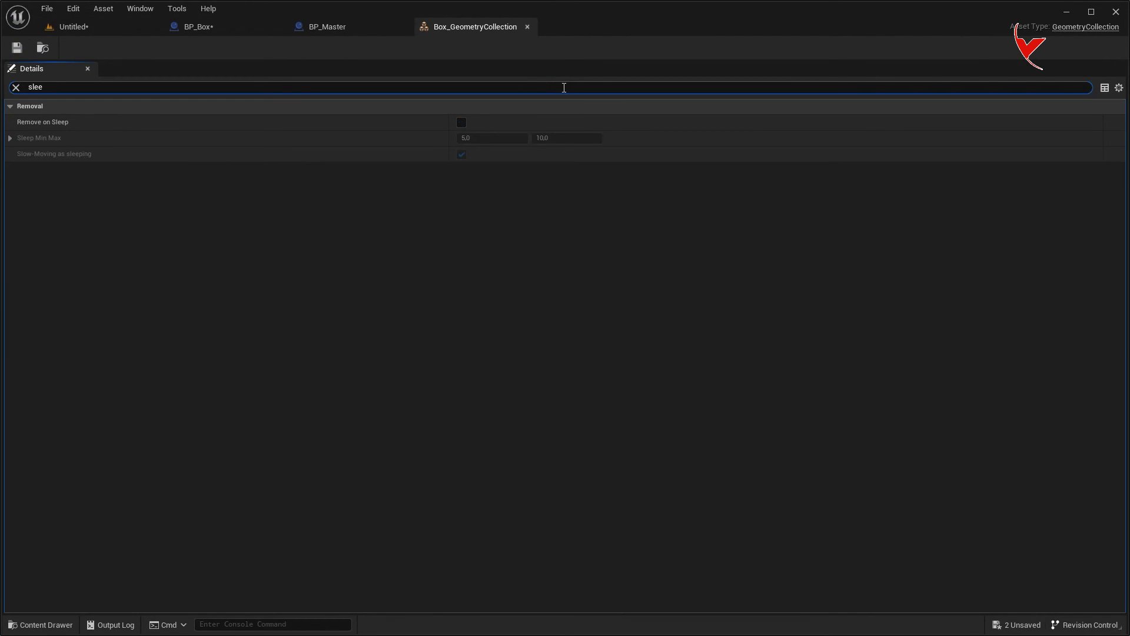
left_click(462, 123)
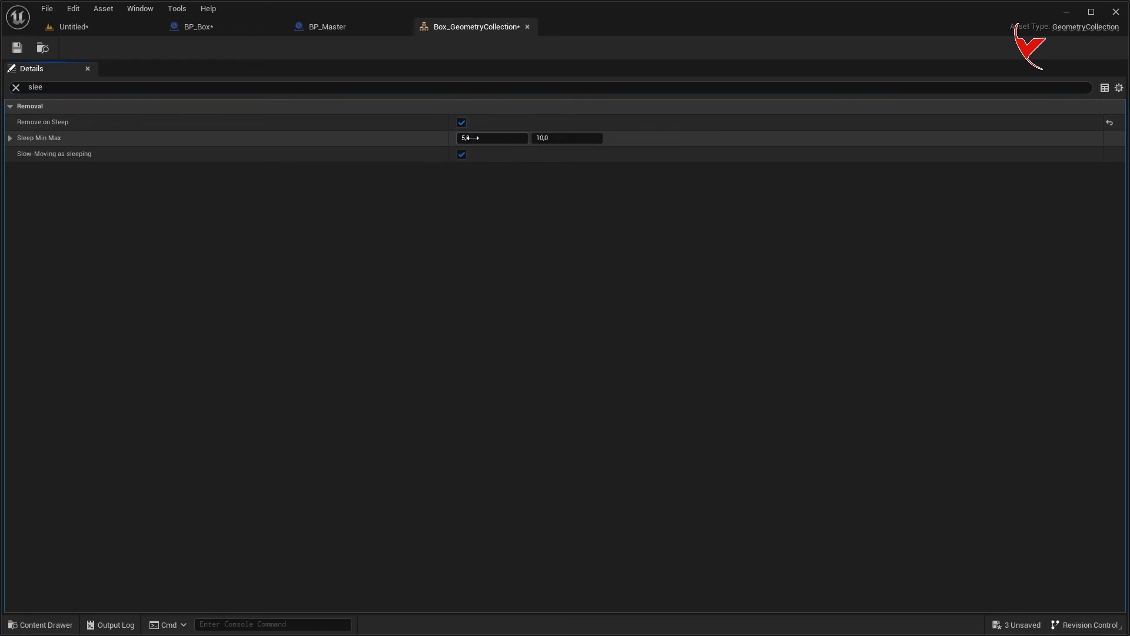
Step: Play-test shooting the brick walls and watch whether the settled debris disappears
left_click(69, 26)
left_click(263, 47)
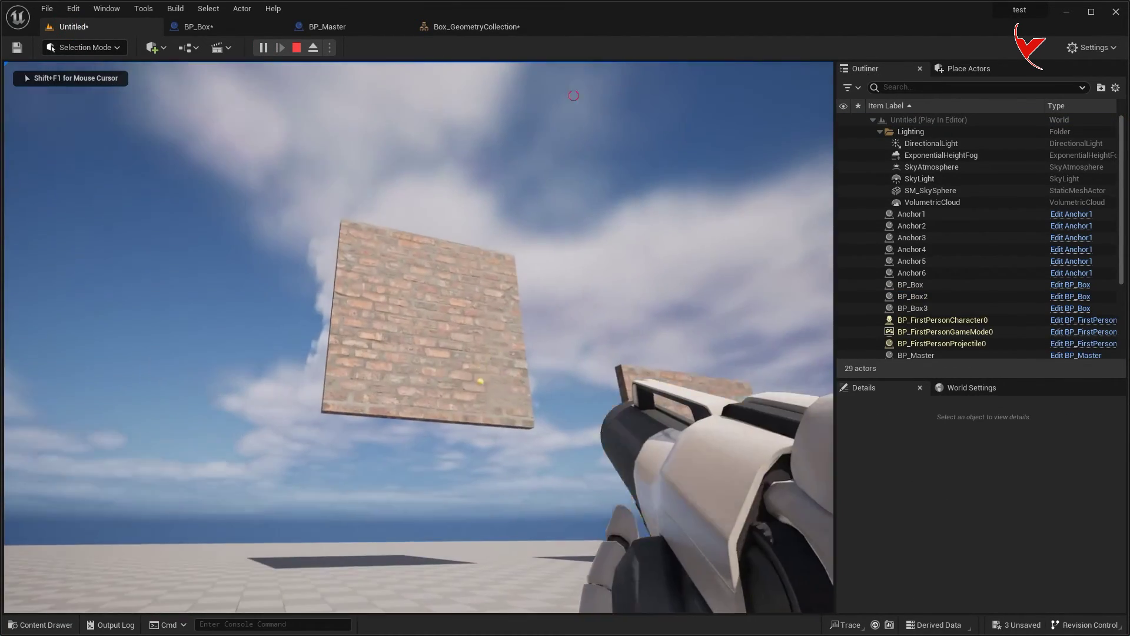
left_click(573, 96)
left_click(574, 96)
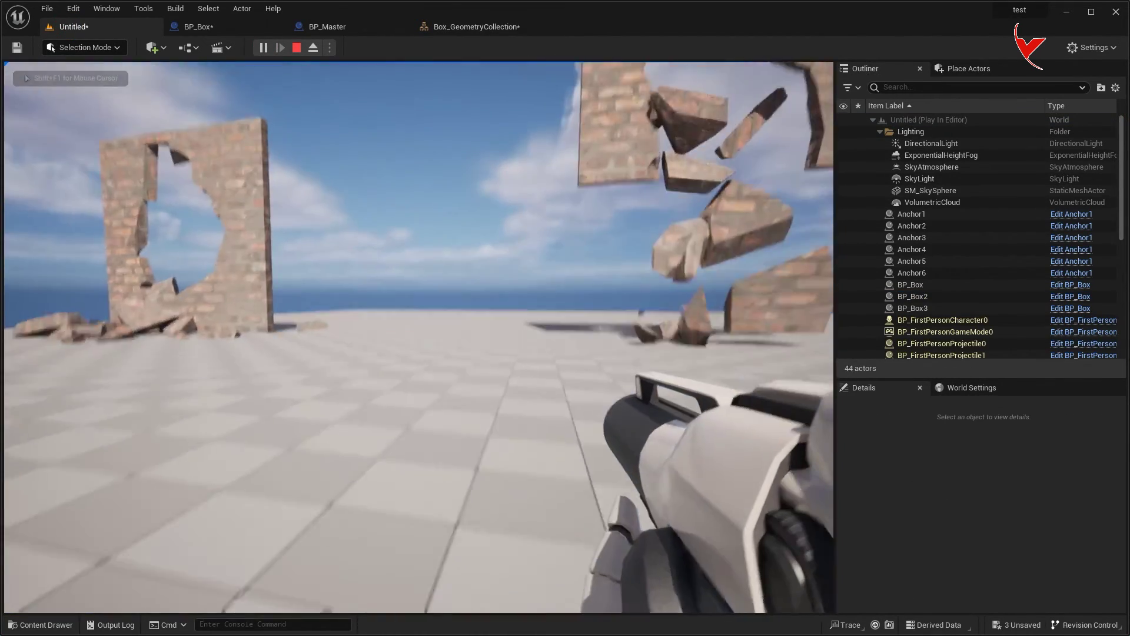
key("w")
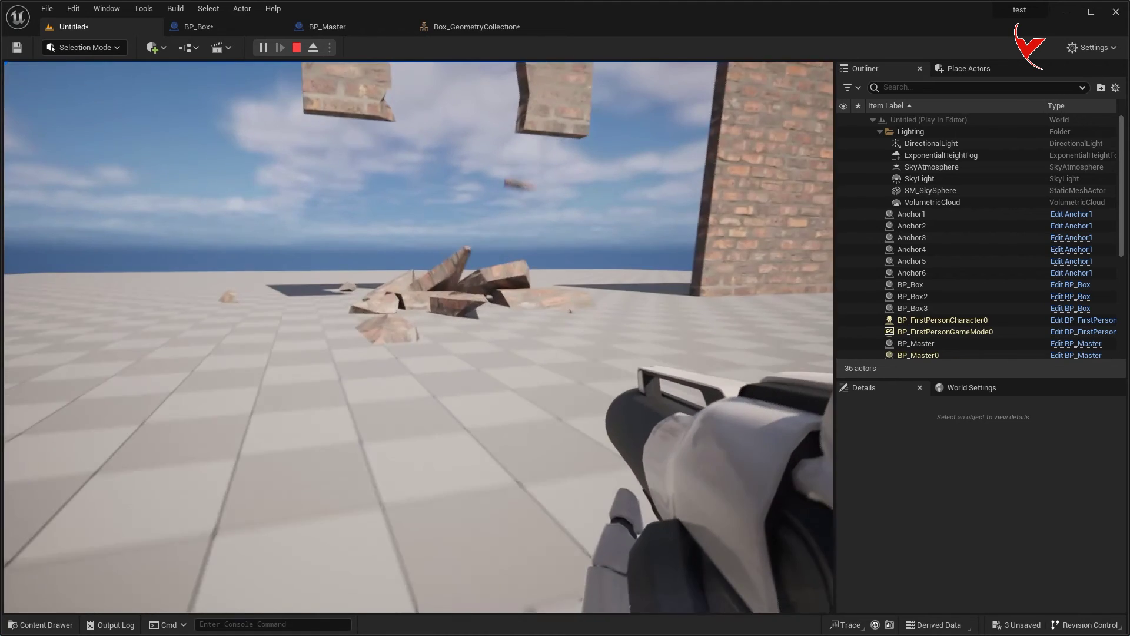
key("w")
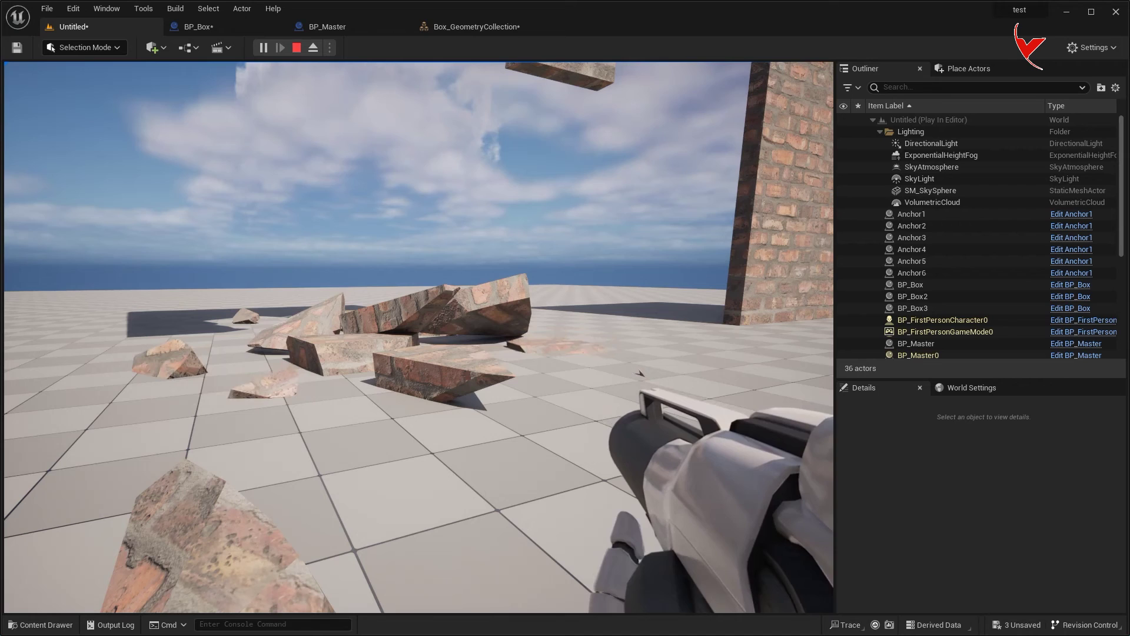
key("s")
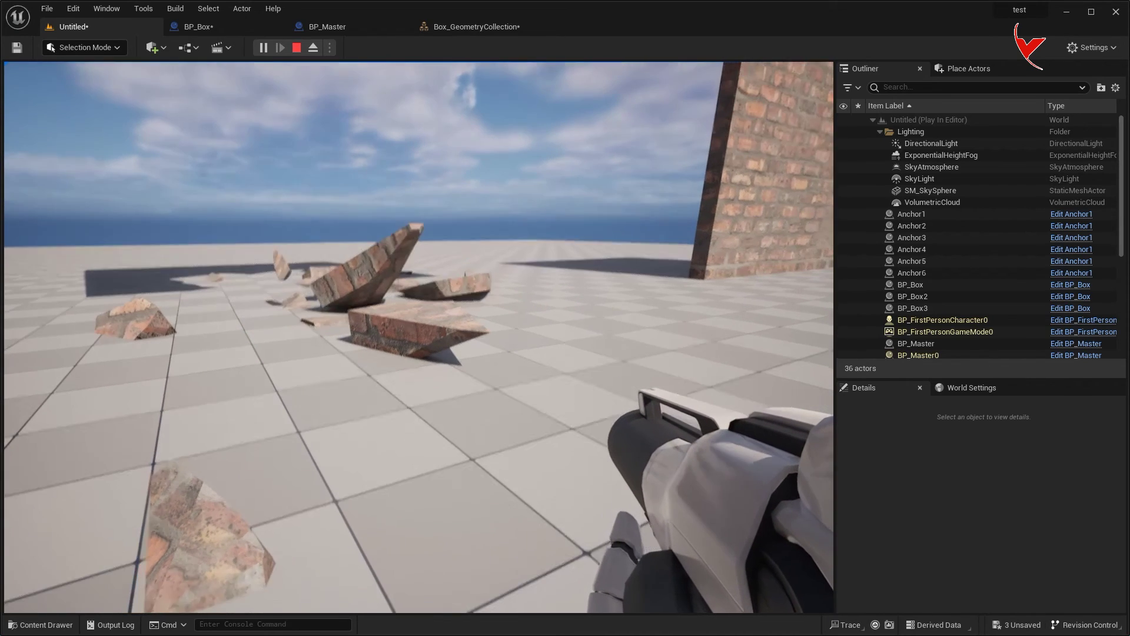
key("s")
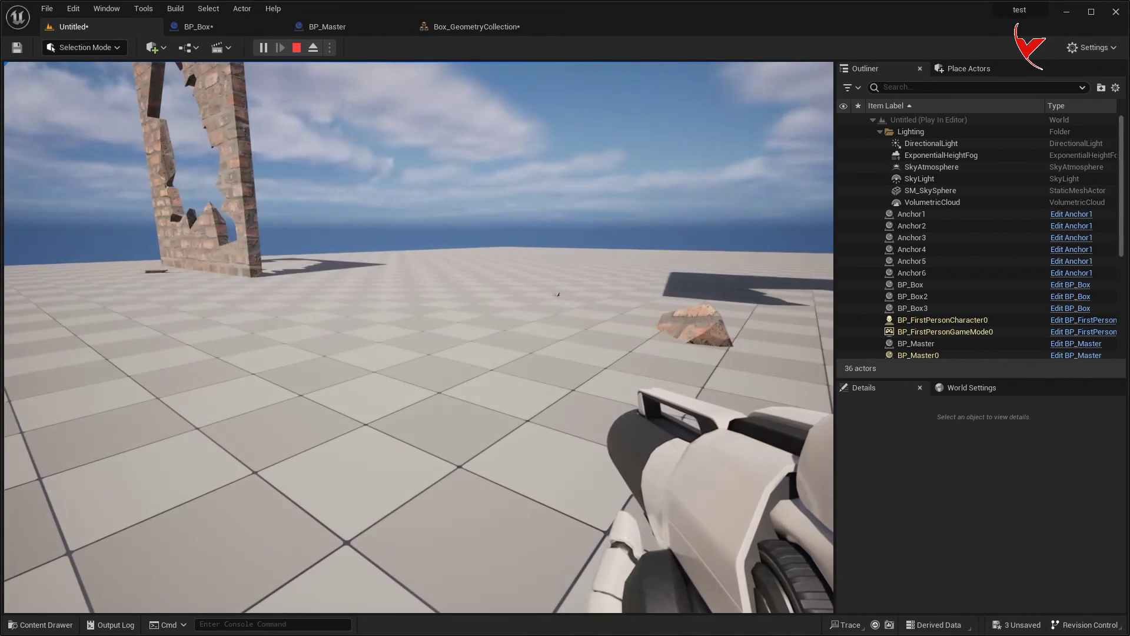
key("Escape")
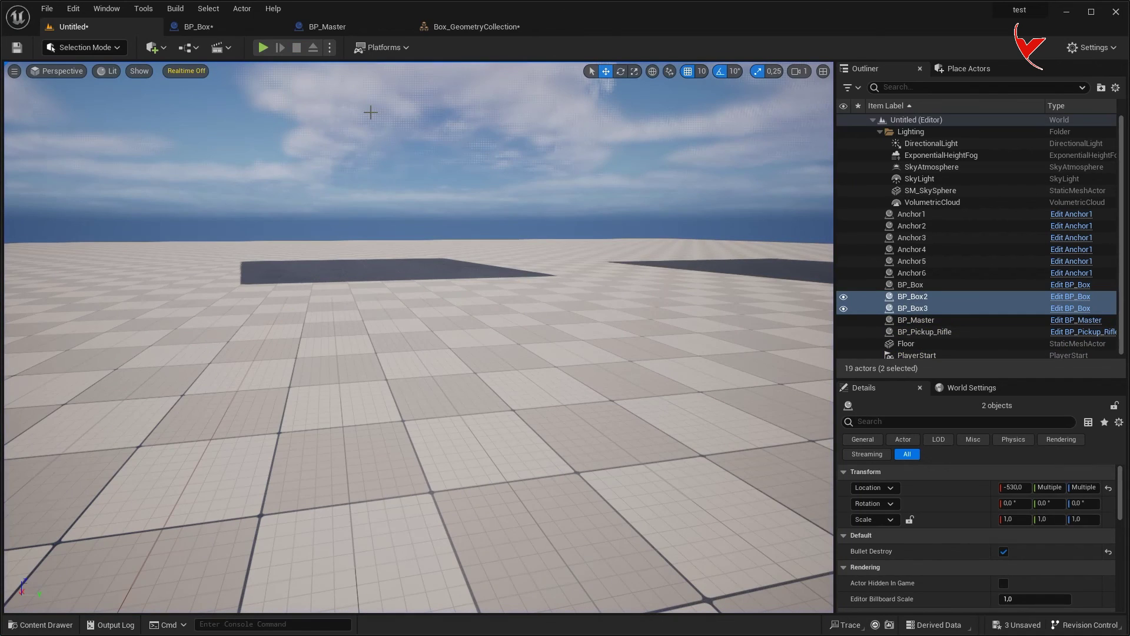
Step: Set Box_GeometryCollection's Sleep Min Max to 2 and 5 and change the collision implicit type
left_click(460, 25)
left_click(505, 135)
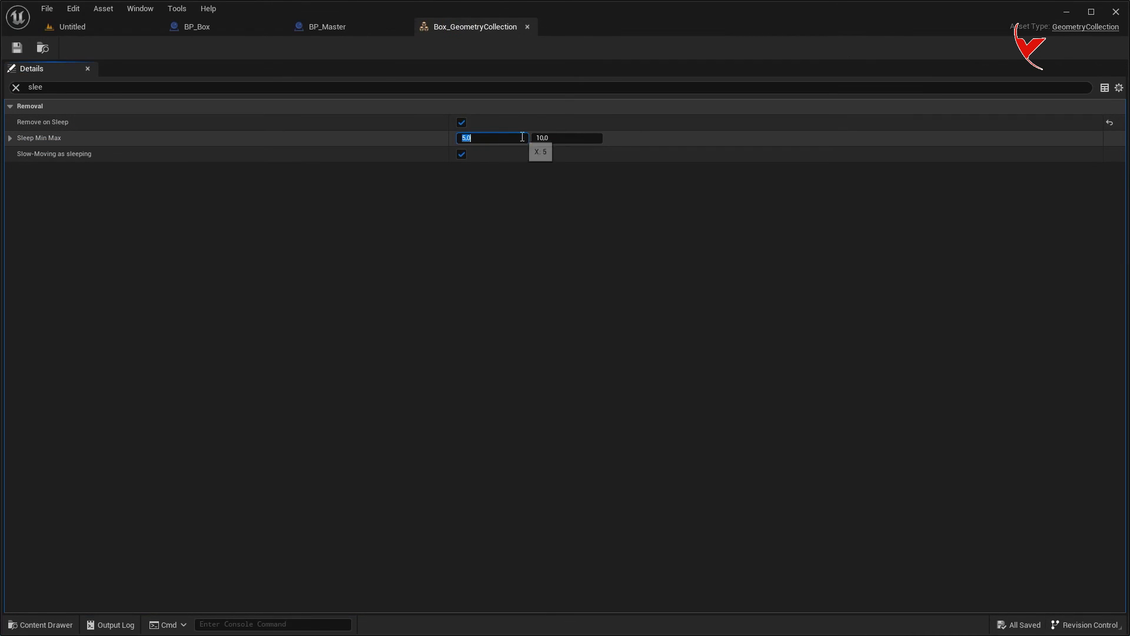
type("2")
left_click(532, 137)
type("5")
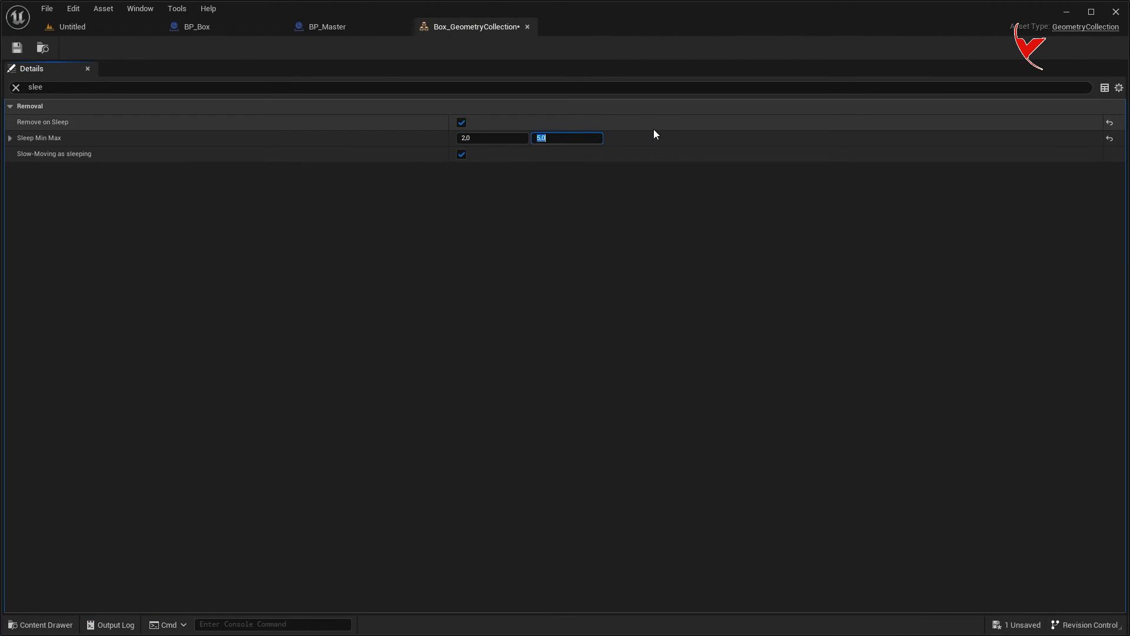
key("Return")
left_click(16, 87)
left_click(480, 397)
left_click(478, 420)
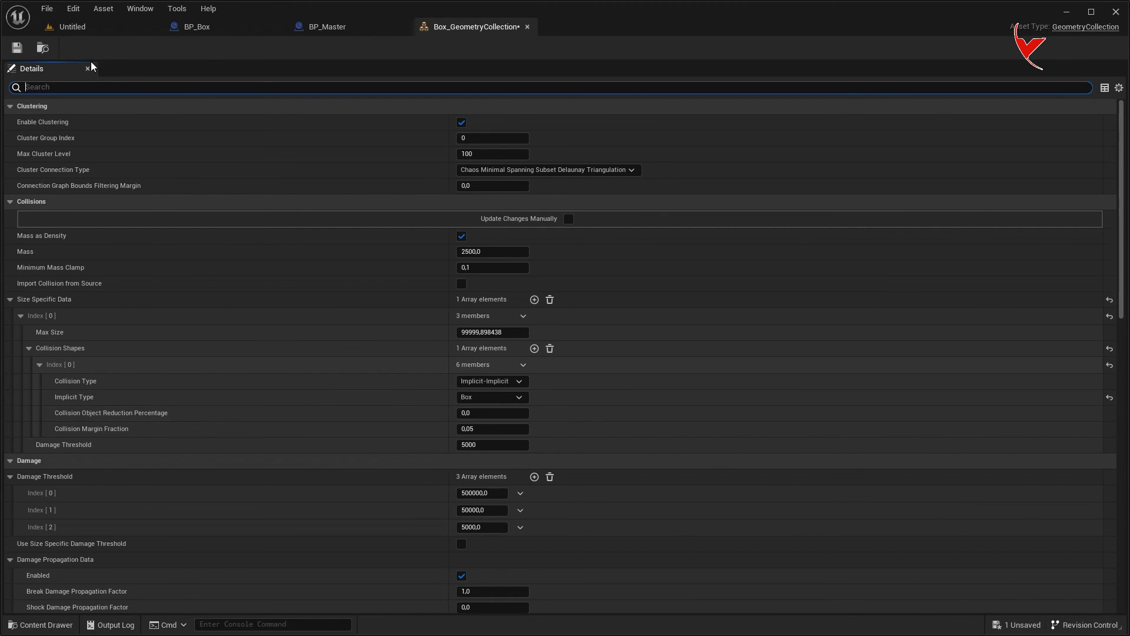
Step: Simulate the level physics twice to watch the walls, checking BP_Box's damage settings between runs
left_click(72, 26)
scroll(396, 141, "down", 5)
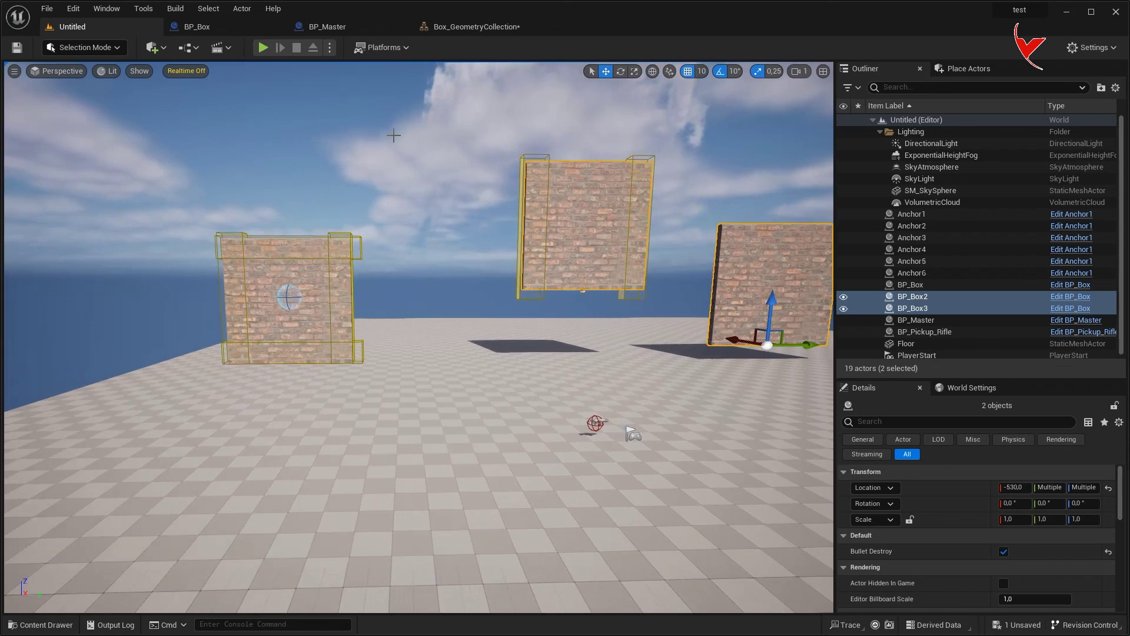
left_click(330, 48)
left_click(372, 142)
left_click(331, 87)
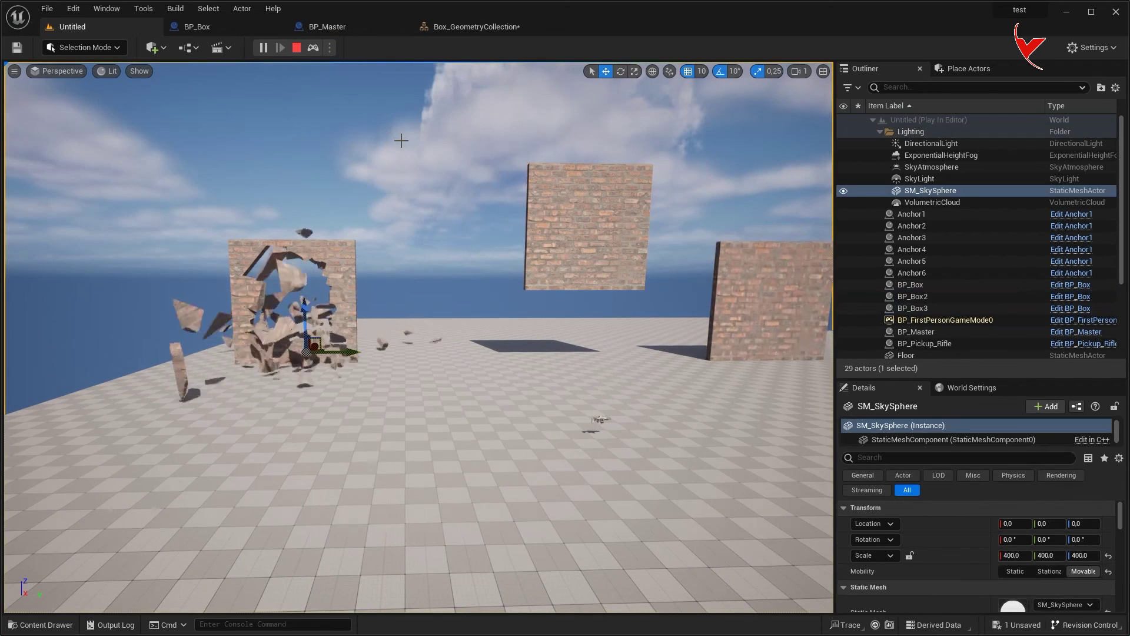
left_click(301, 50)
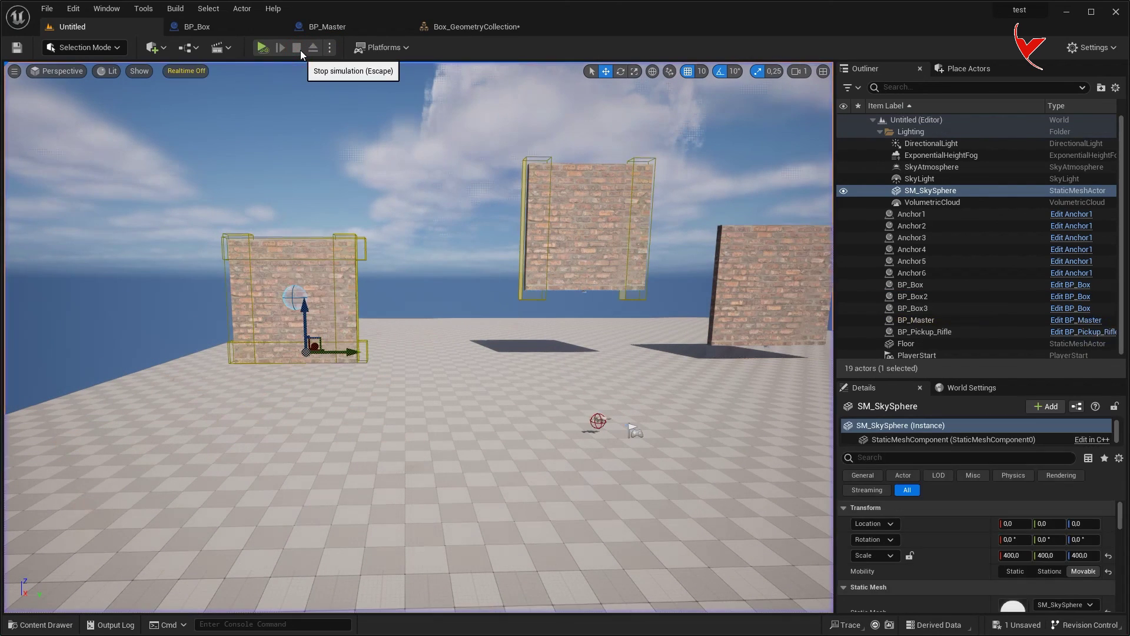
left_click(229, 30)
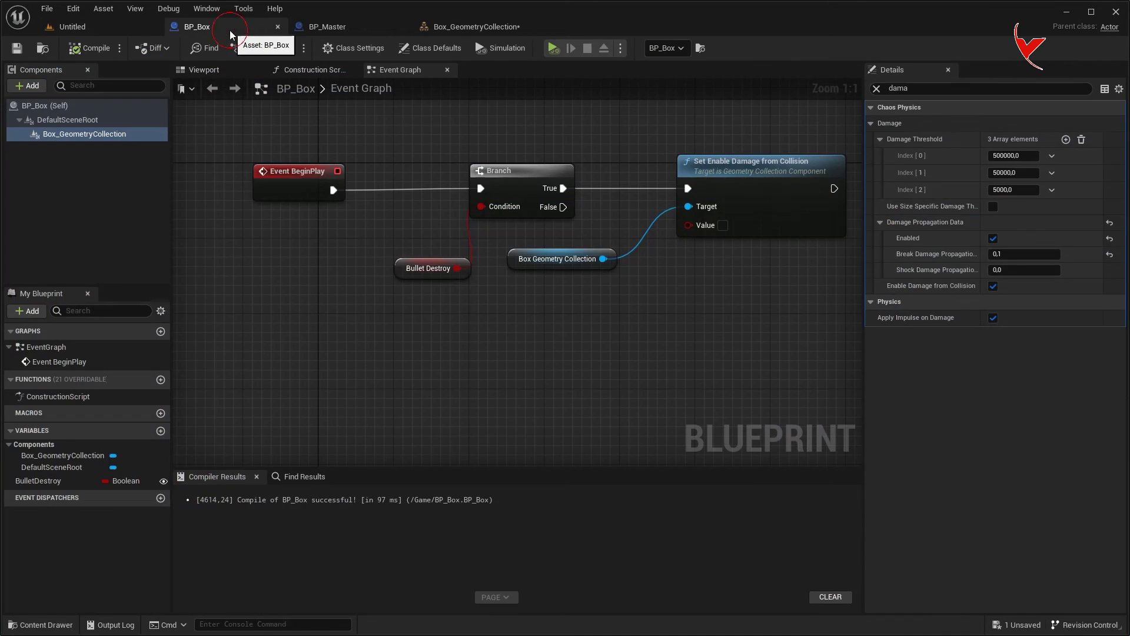
left_click(101, 25)
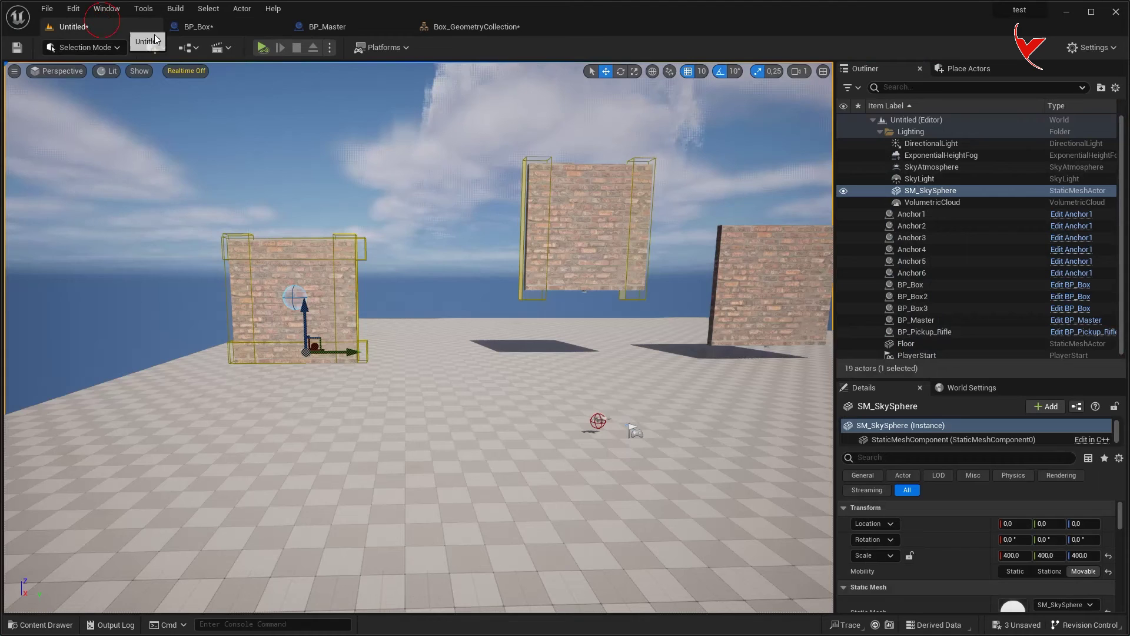
left_click(263, 51)
left_click_drag(388, 177, 388, 138)
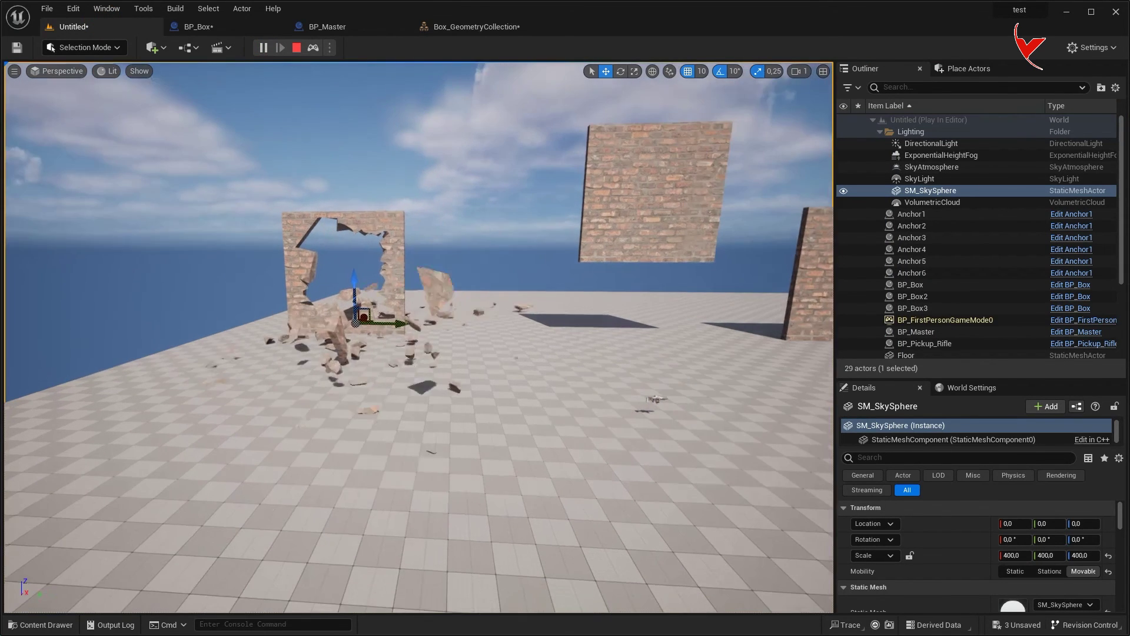
Step: Play in the Selected Viewport and shoot the brick walls into fragments
left_click(327, 50)
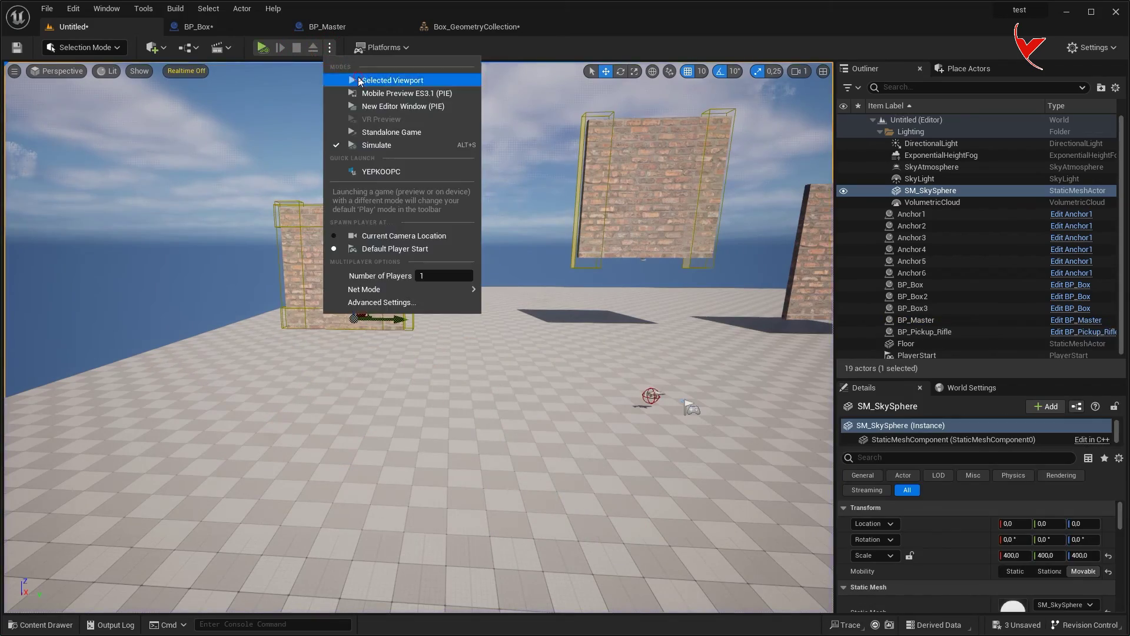
left_click(358, 80)
left_click(419, 337)
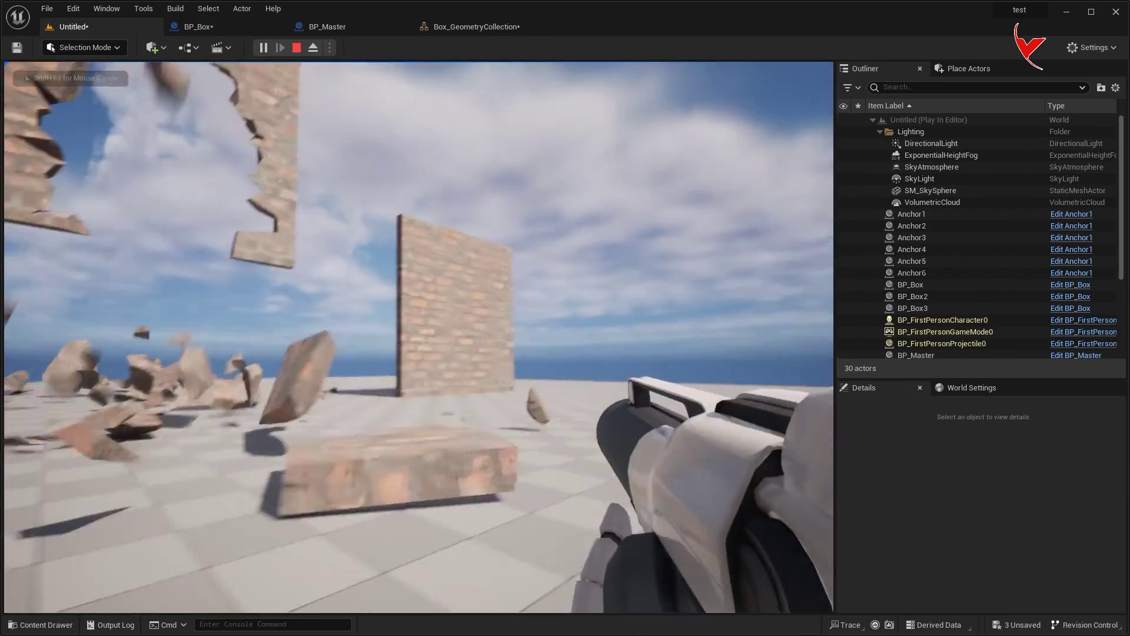
left_click(418, 337)
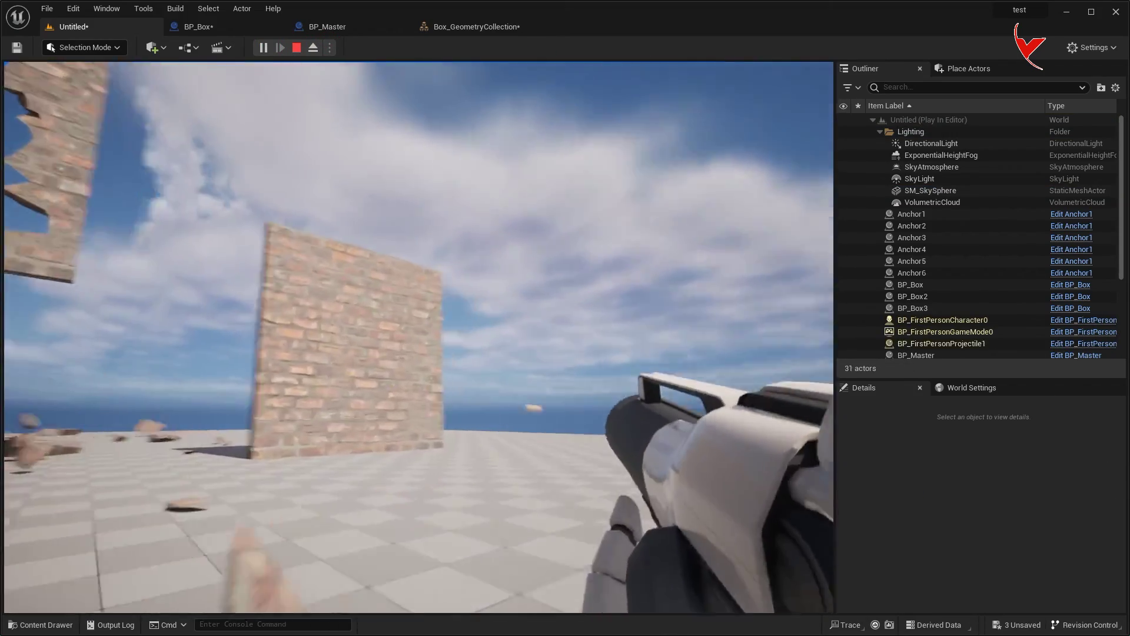
left_click(419, 336)
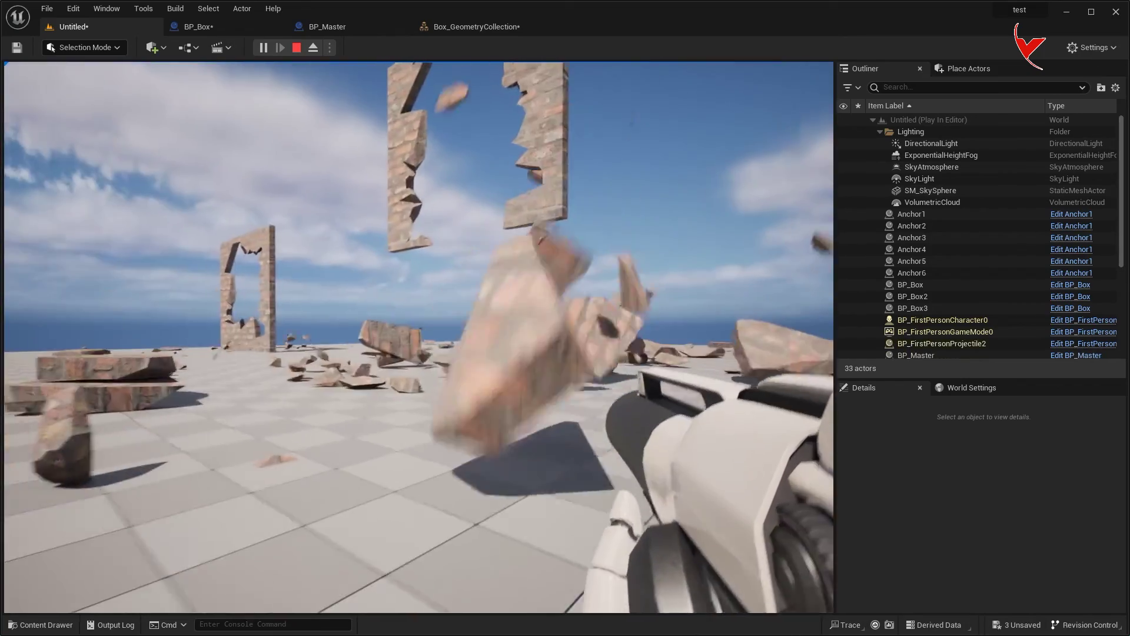